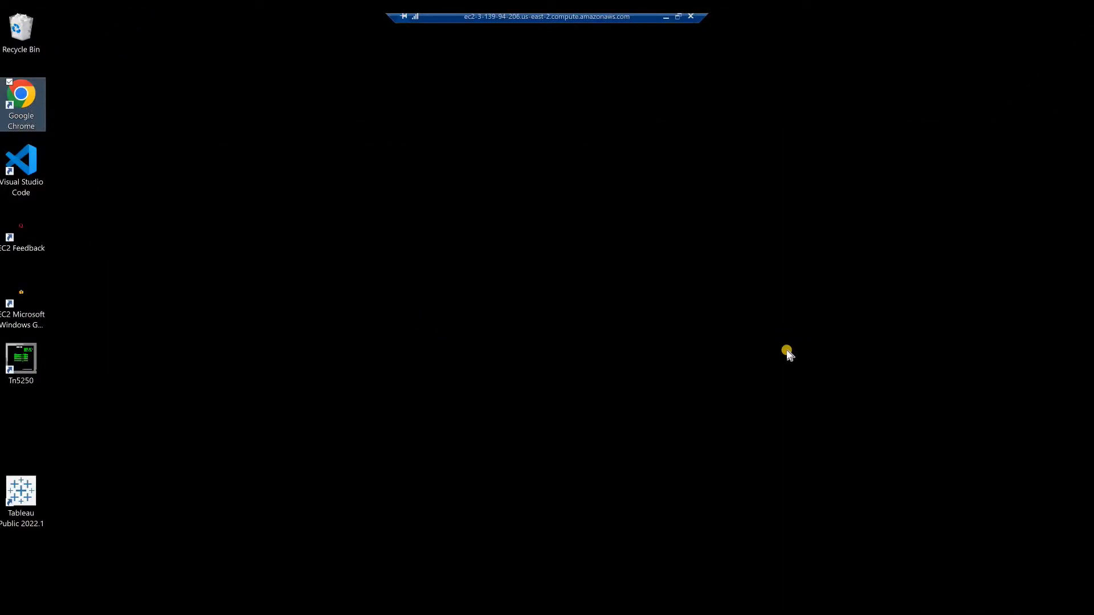
Open Google Chrome and go to the wps.com/download page.
mouse_move(1093, 396)
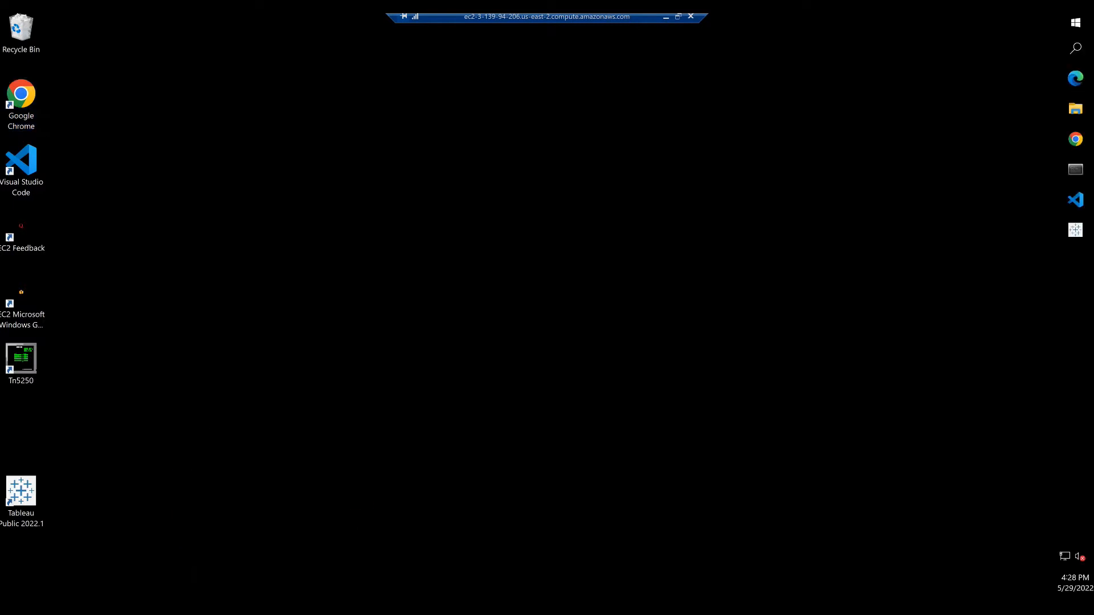
left_click(1075, 139)
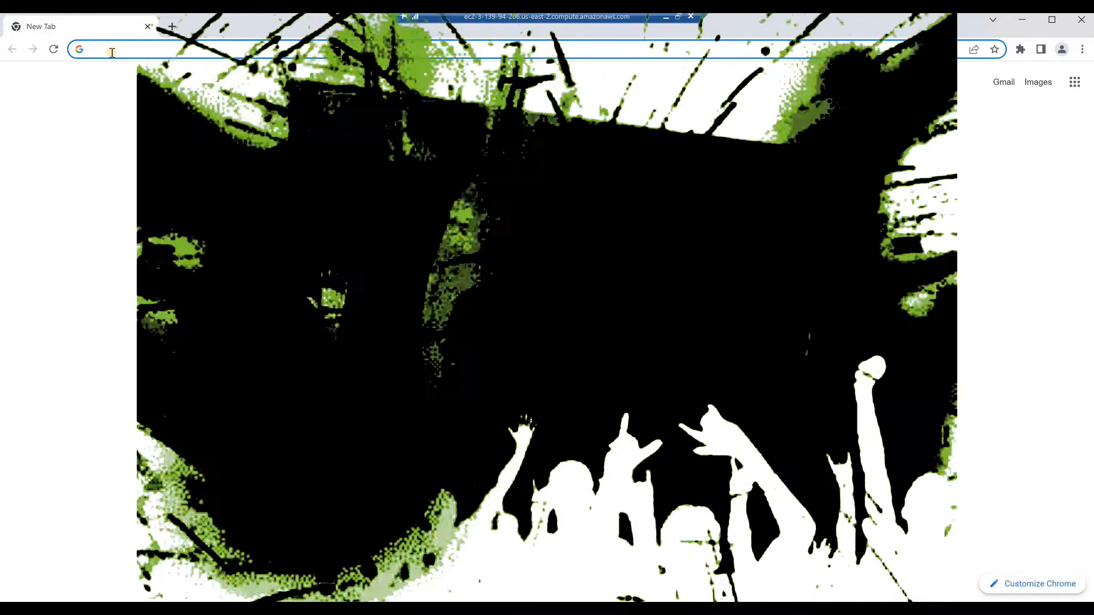
left_click(112, 52)
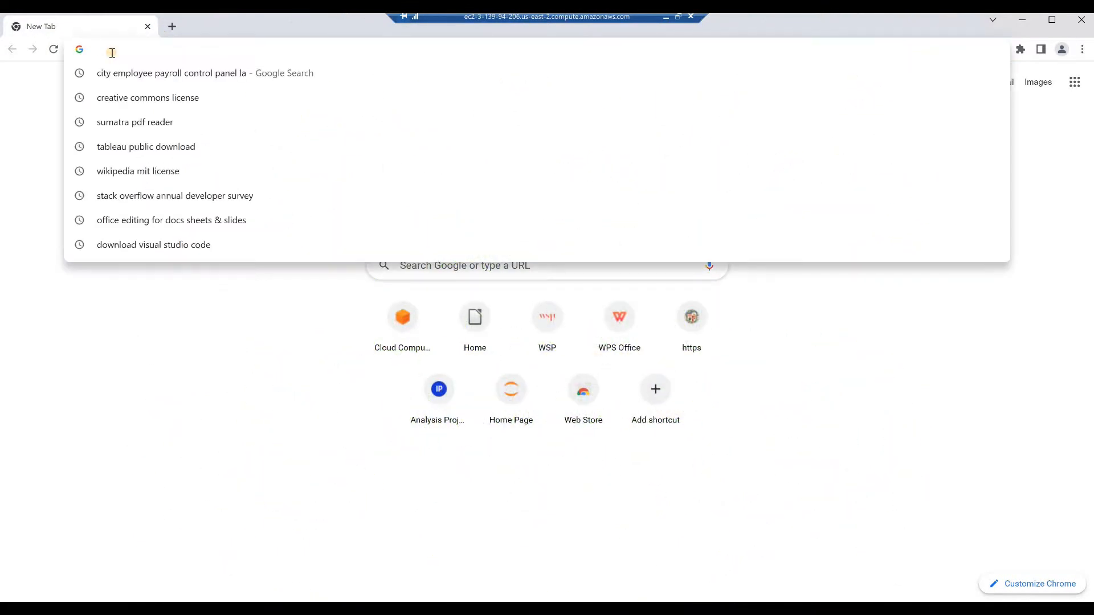
type("wps")
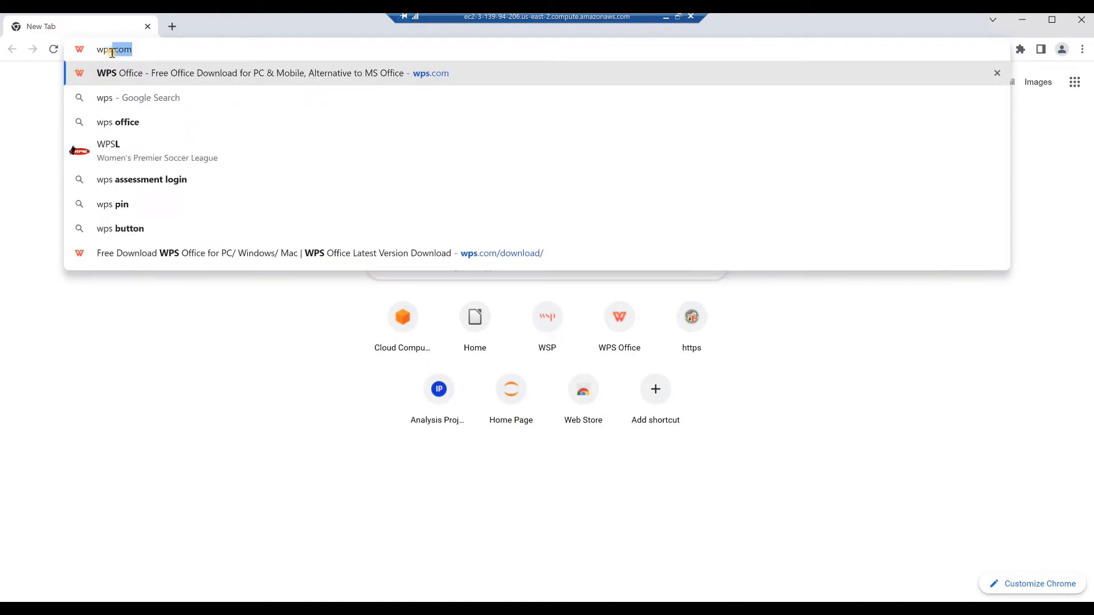
type(".com/download")
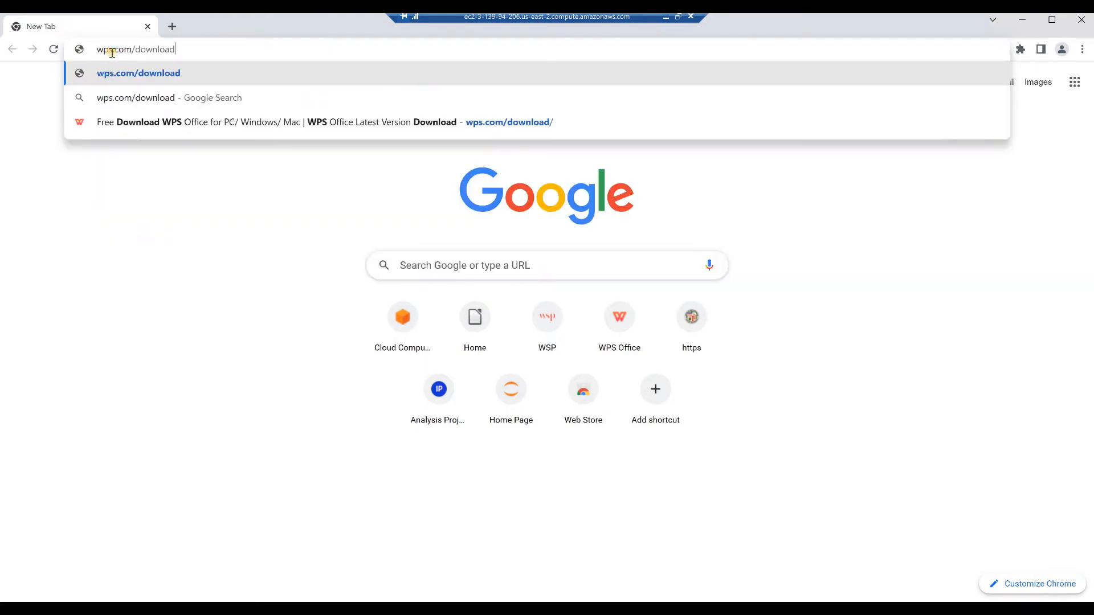
key("Return")
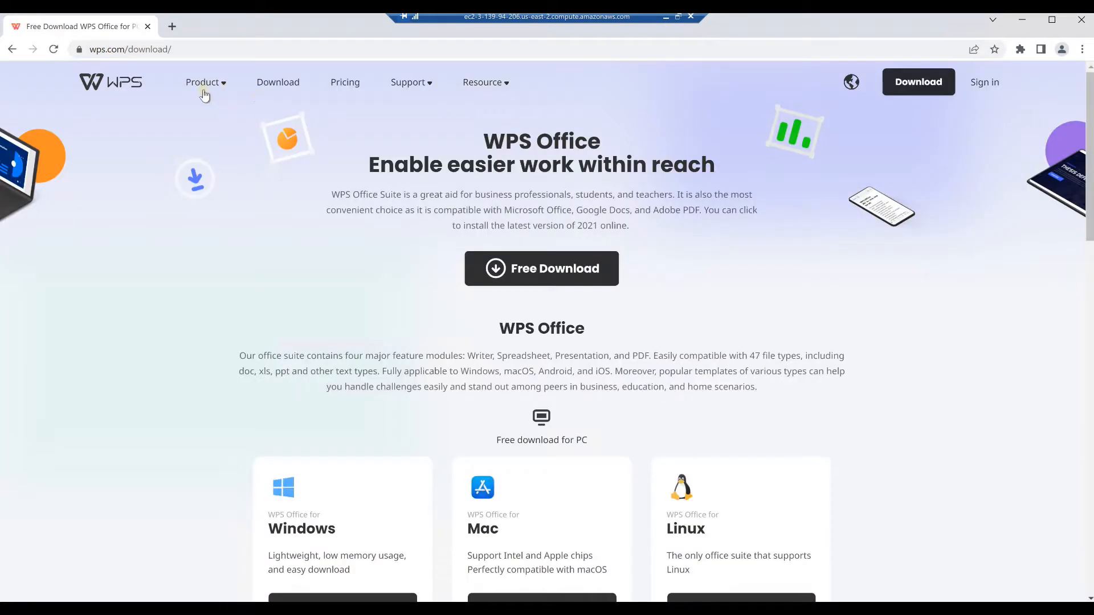
Download the free WPS Office installer from the page and run the downloaded file.
left_click(548, 273)
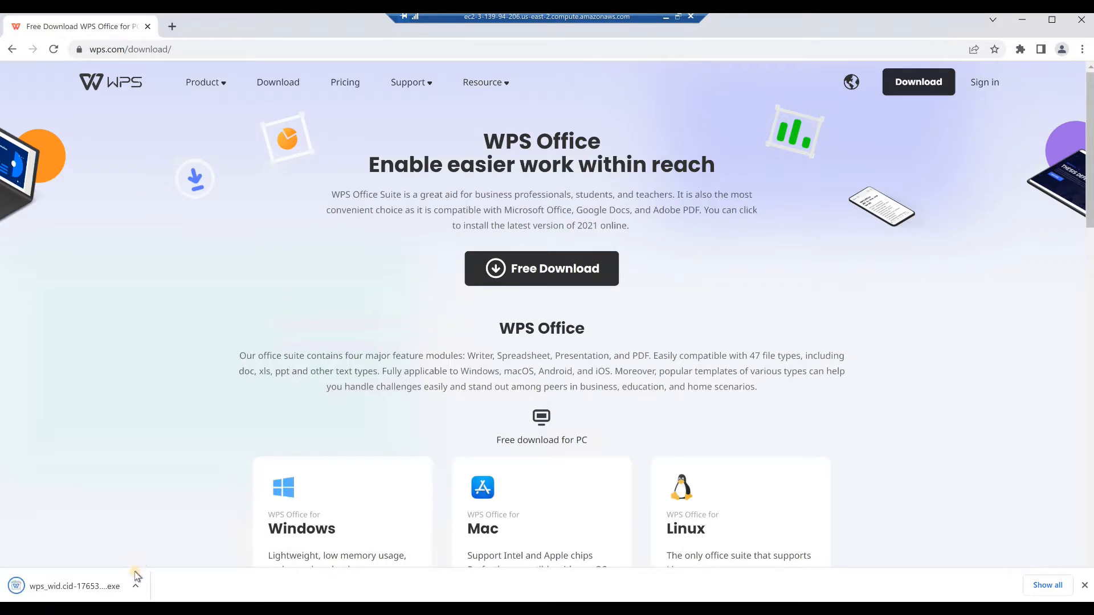
left_click(137, 587)
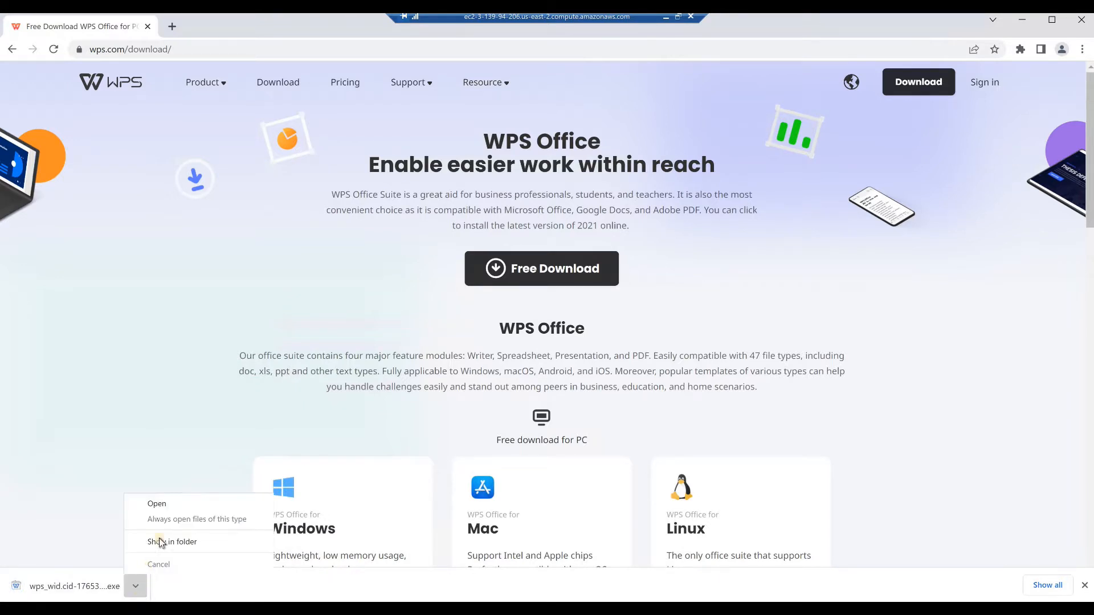
left_click(174, 509)
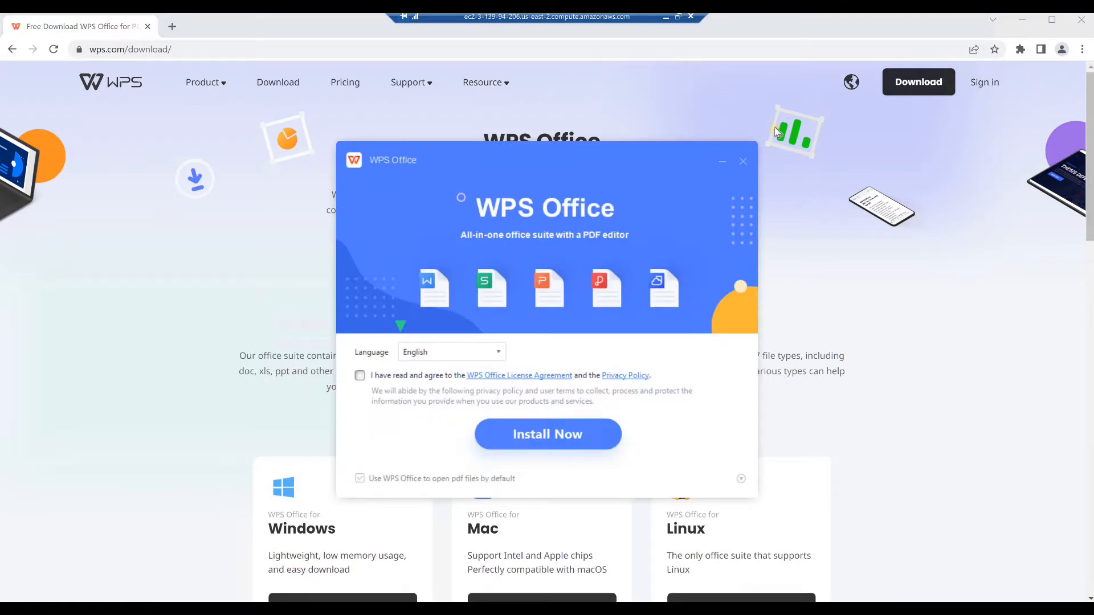
Accept the WPS Office license agreement, install the suite in English and start it, with the browser closed.
left_click(1081, 22)
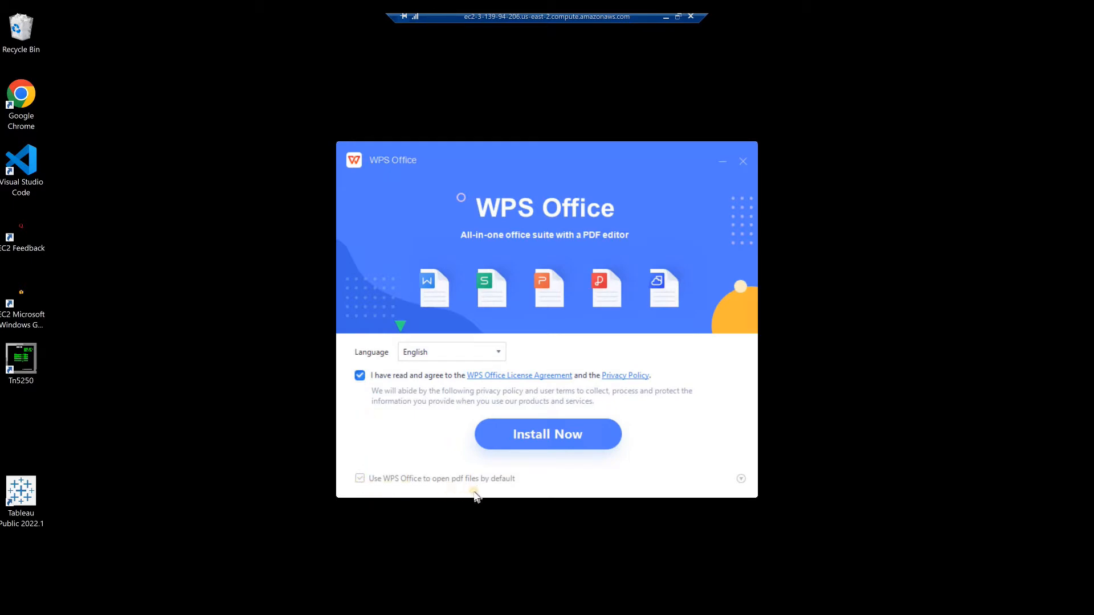
left_click(519, 438)
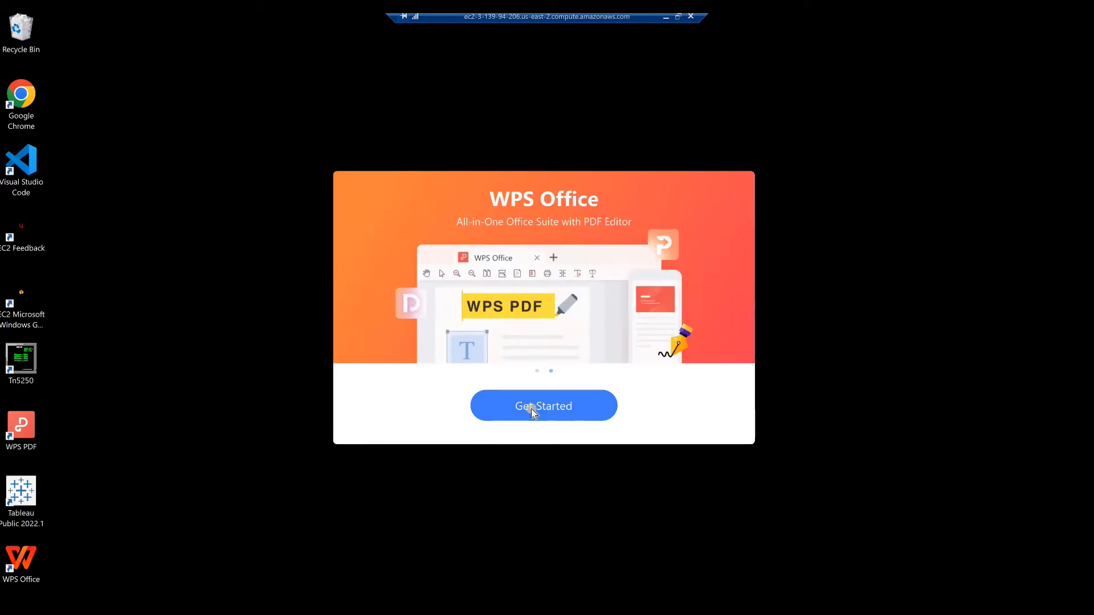
left_click(531, 408)
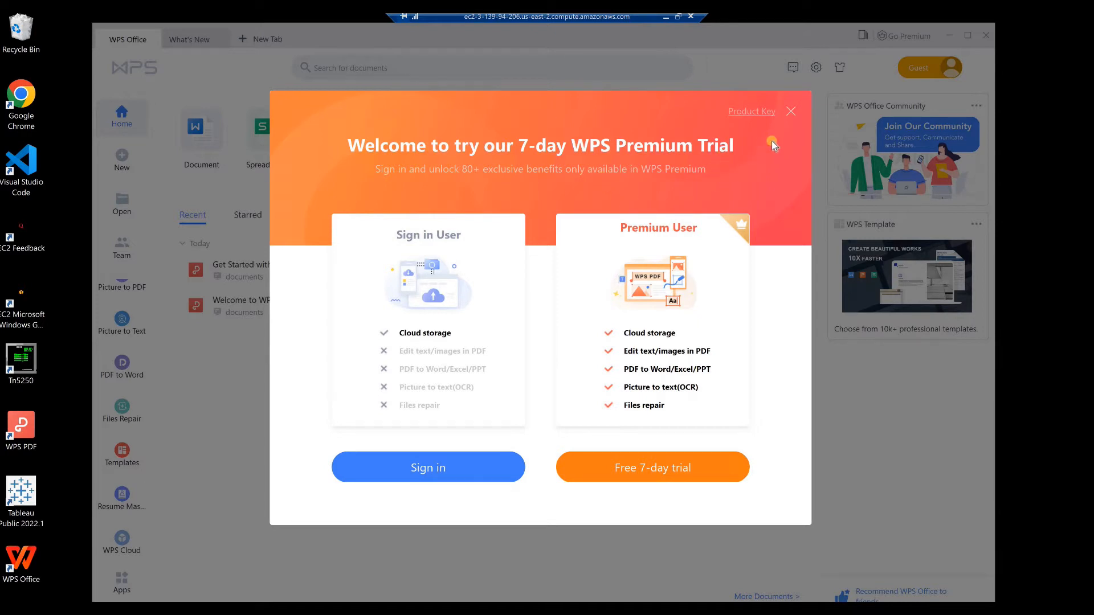
Dismiss the 7-day Premium trial offer and the Open File tip, and close WPS Office.
left_click(791, 110)
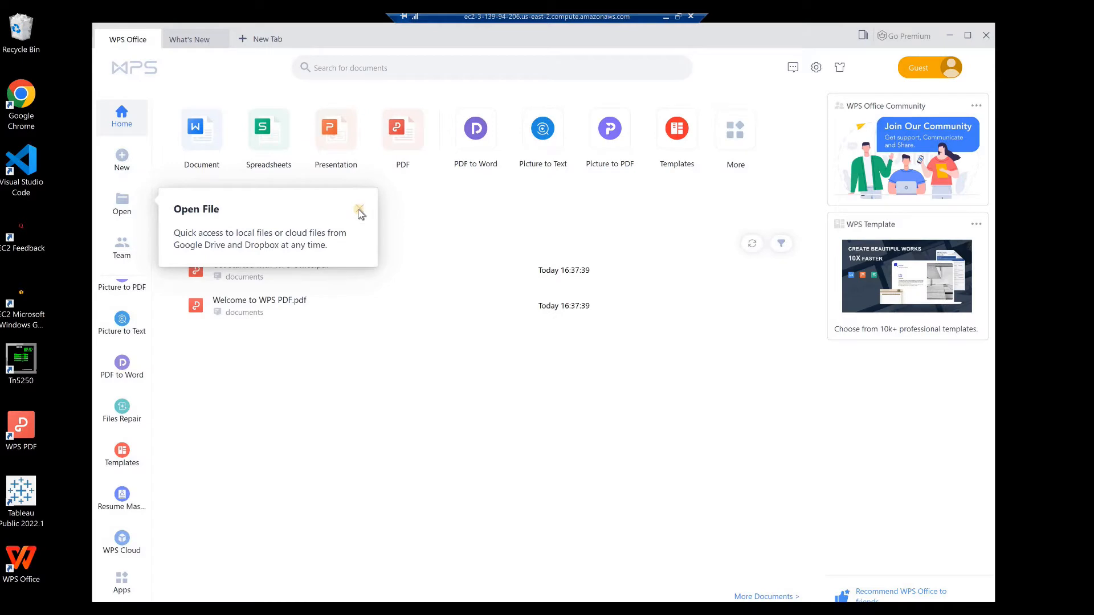
left_click(359, 210)
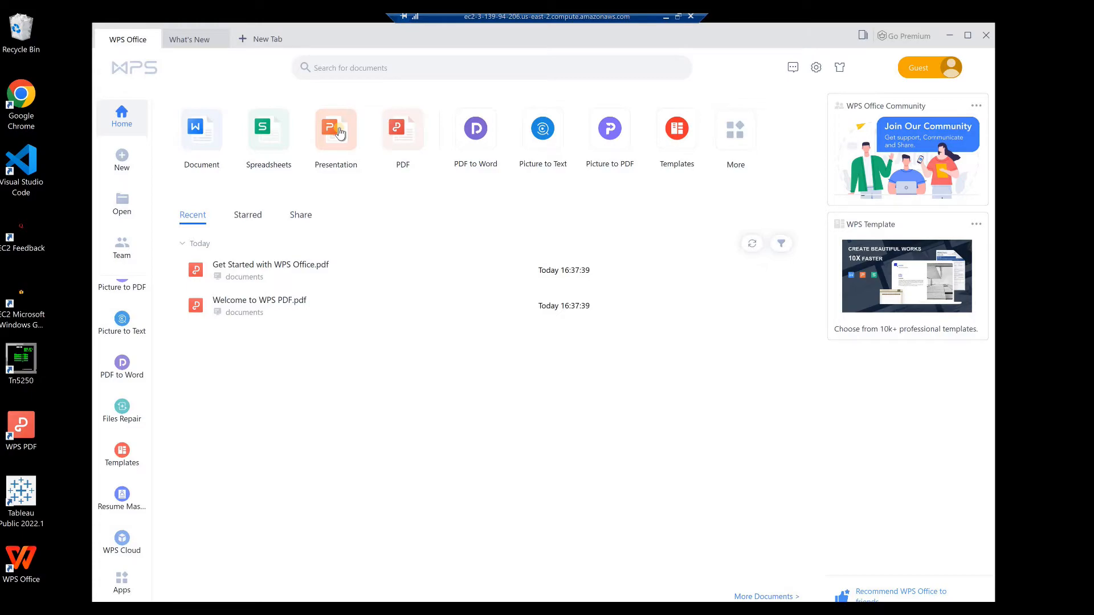
left_click(988, 35)
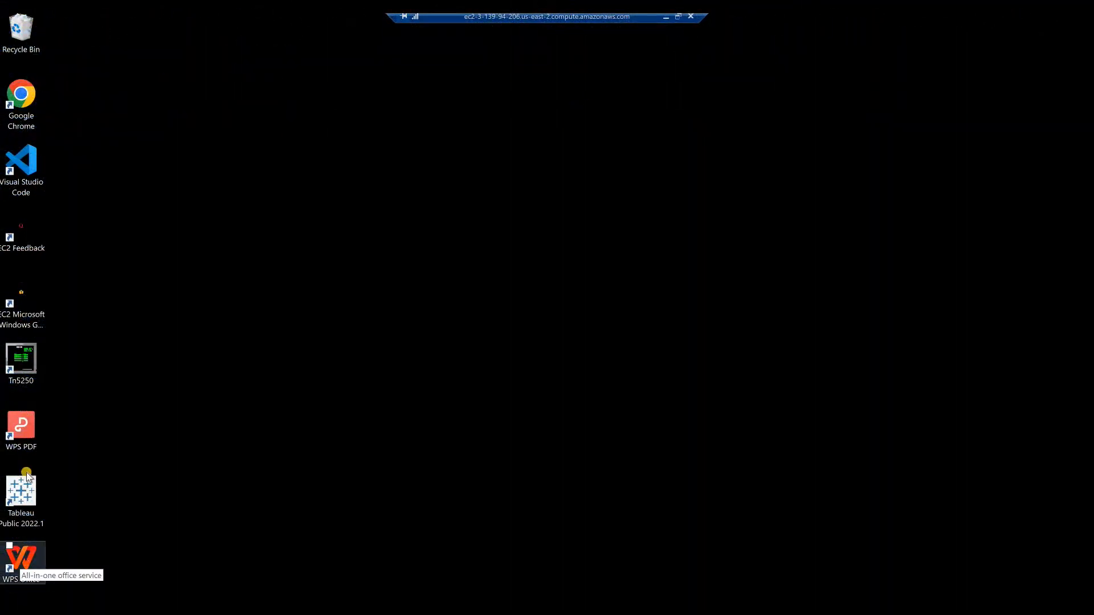
Pin the WPS Office desktop shortcut to the taskbar after the Tableau entry.
left_click(33, 543)
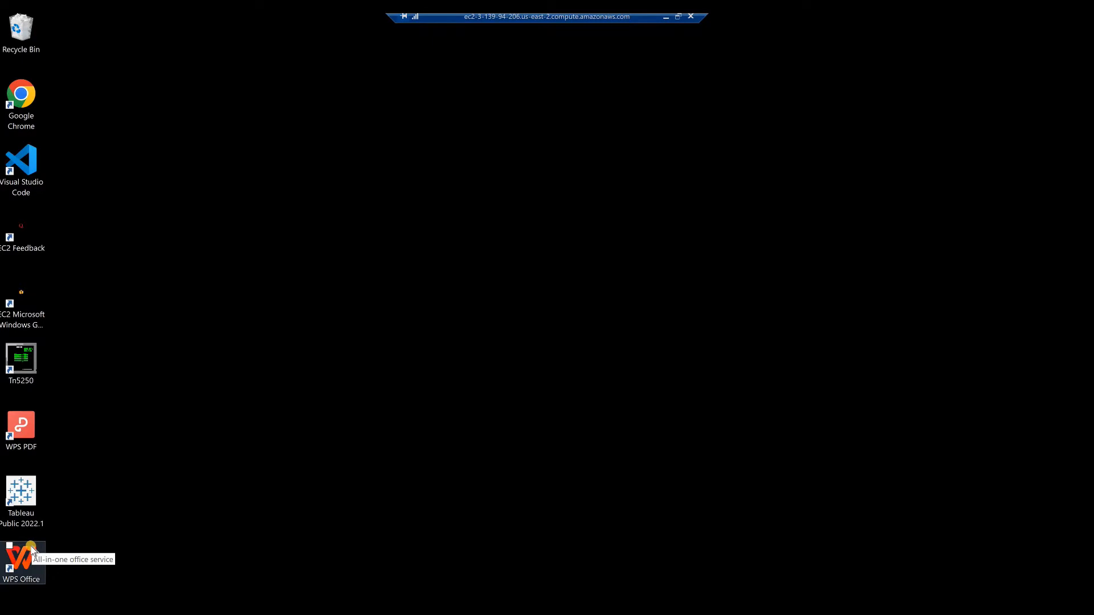
left_click_drag(32, 548, 1081, 283)
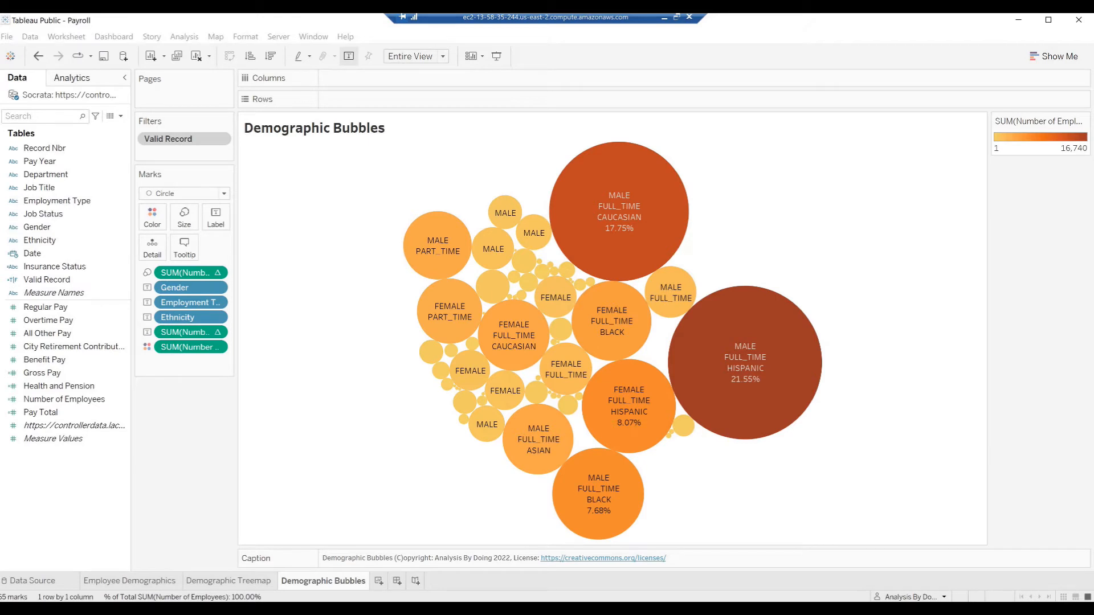
In Tableau Public, duplicate the Demographic Bubbles worksheet and rename the copy "Churn Pie".
right_click(304, 588)
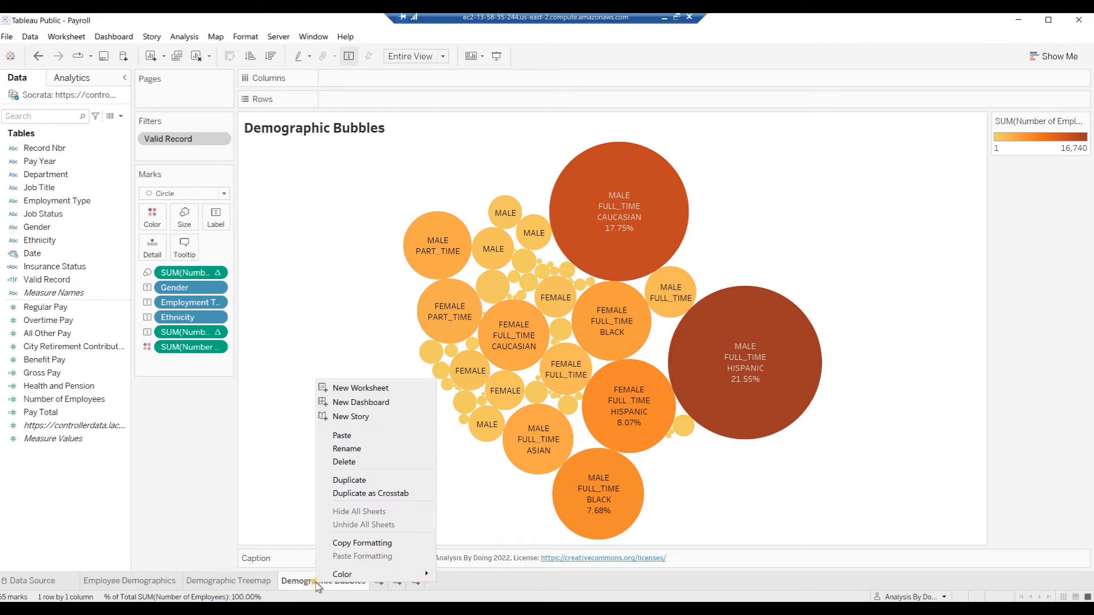
left_click(344, 480)
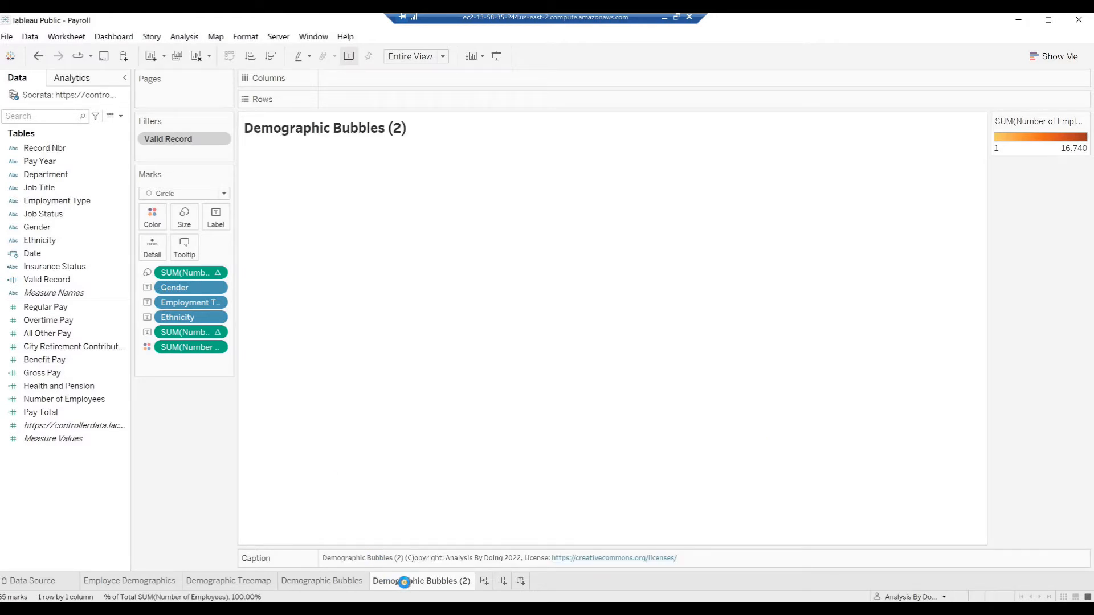
double_click(404, 581)
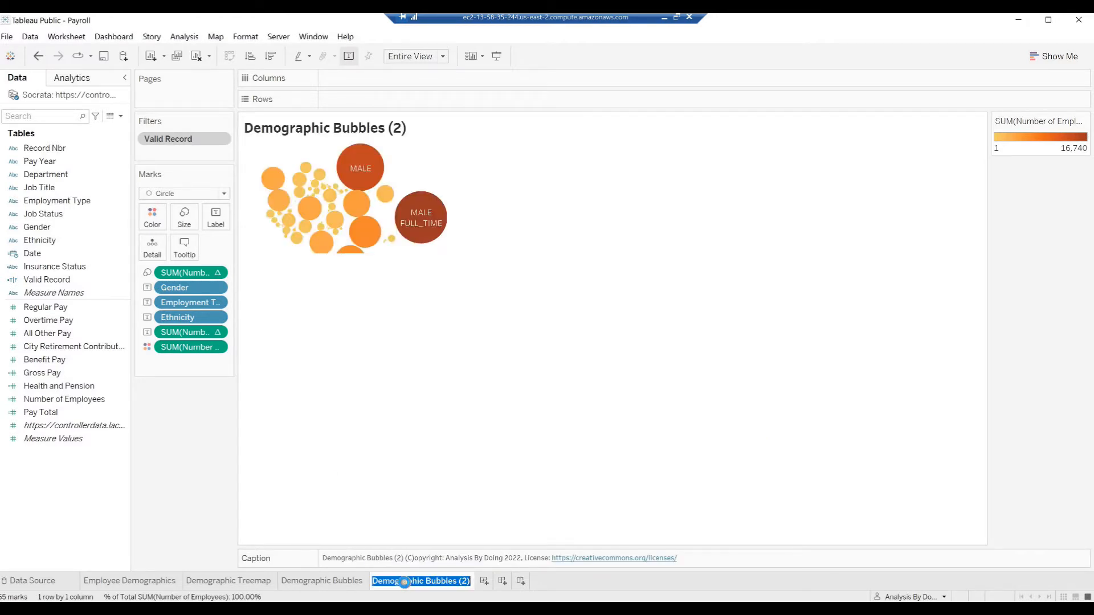
type("Churn Pie")
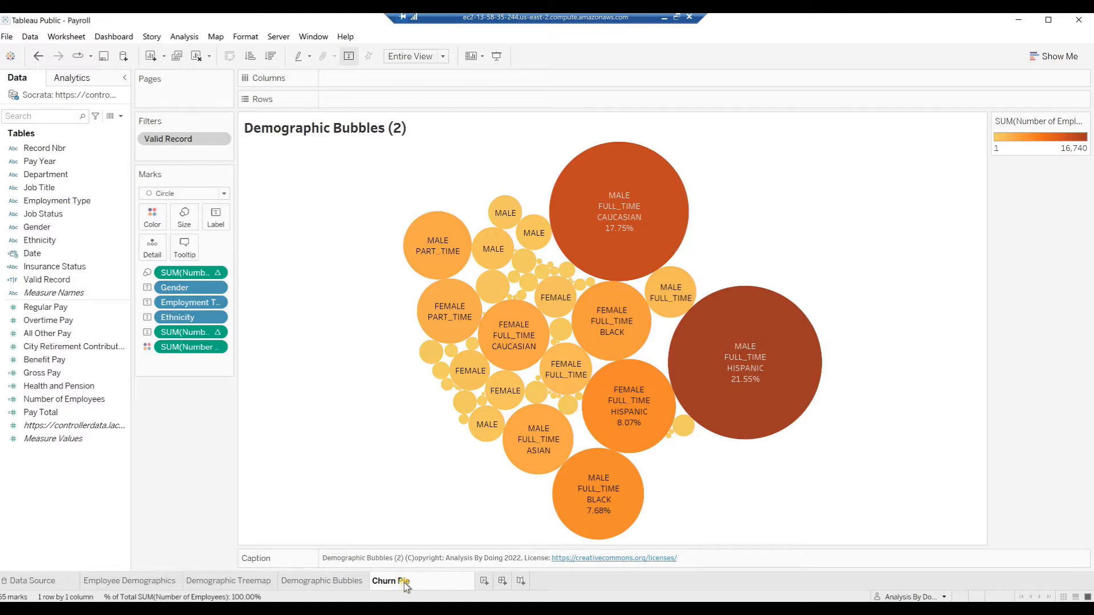
key("Return")
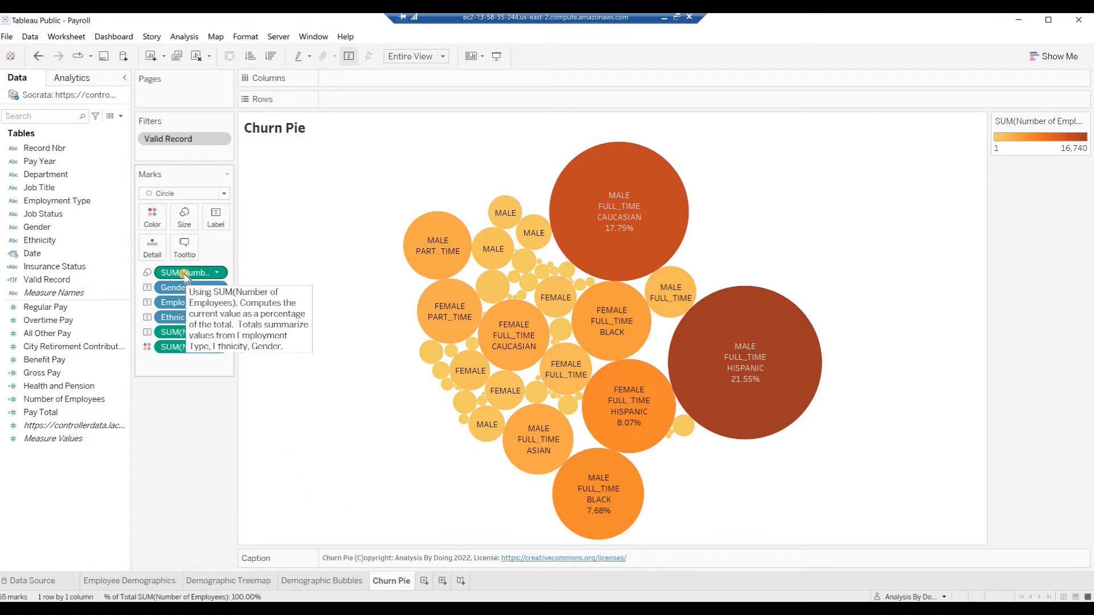
Remove all fields from the Marks card of Churn Pie and change the mark type to Pie.
left_click_drag(188, 273, 39, 536)
left_click_drag(191, 274, 176, 463)
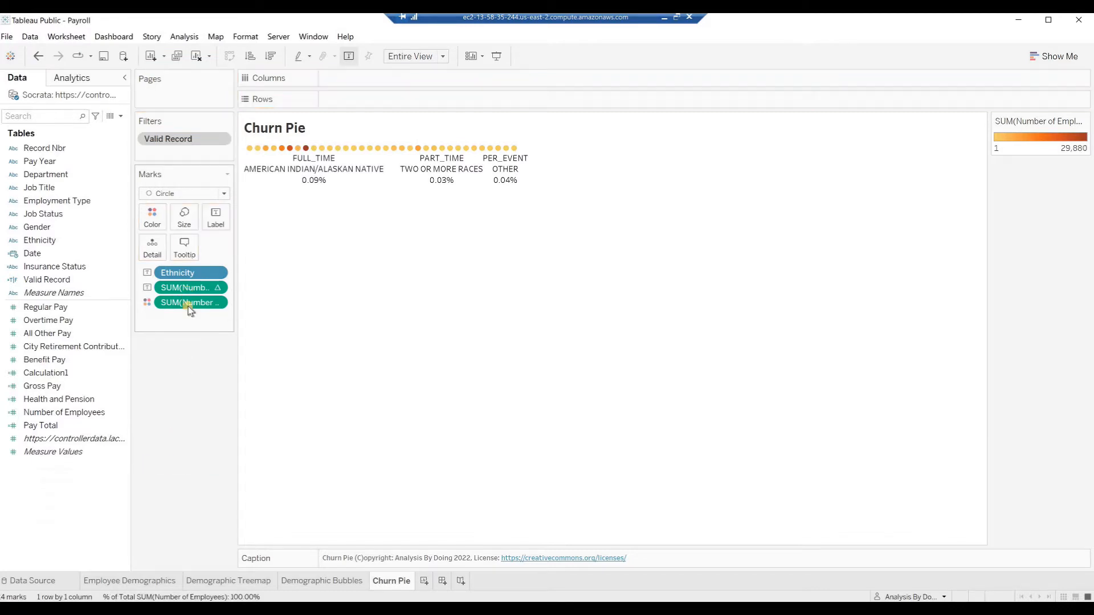
left_click_drag(178, 274, 178, 455)
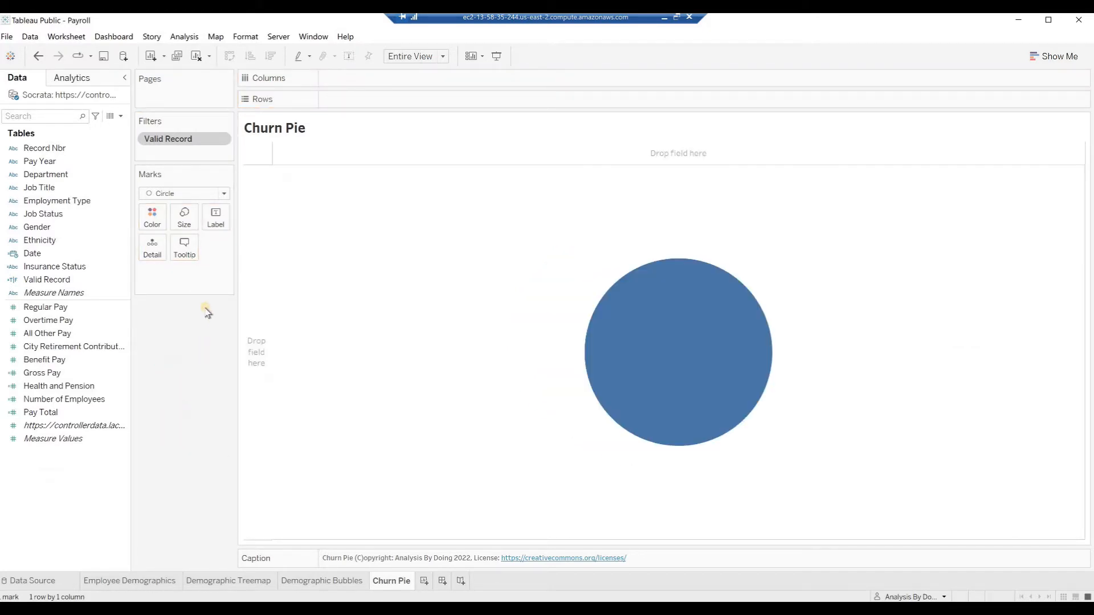
left_click(224, 195)
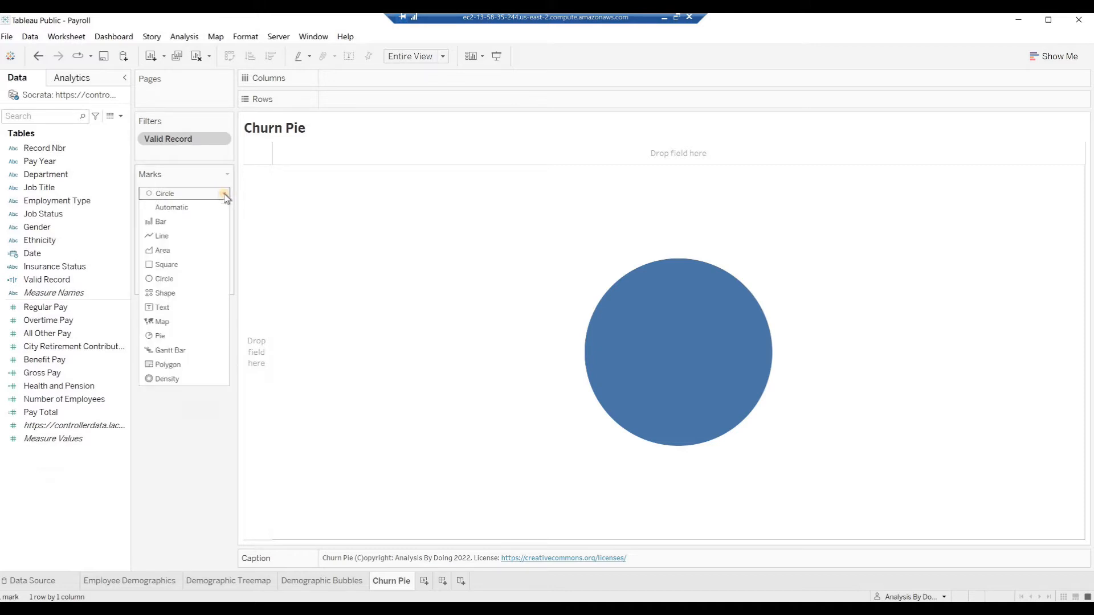
left_click(161, 336)
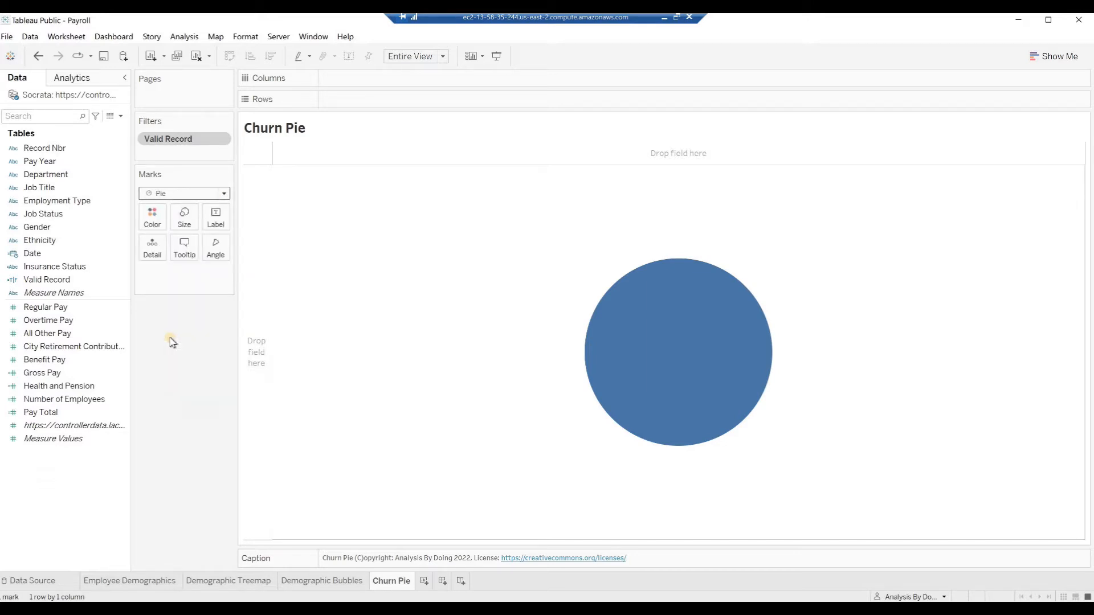
Place the Gender field on Columns to split the pie by gender.
left_click(49, 228)
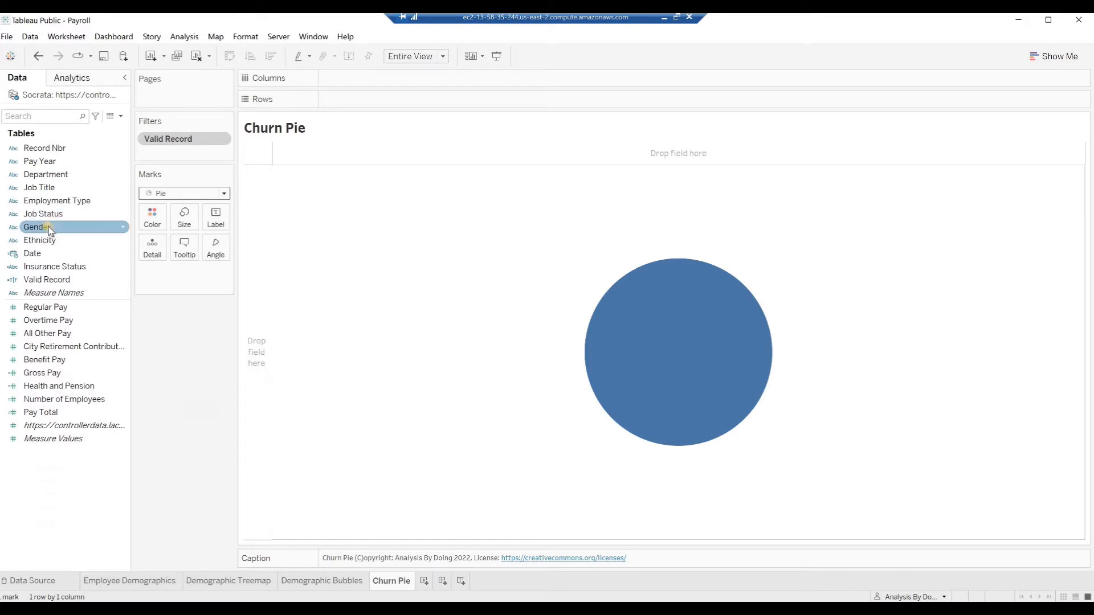
left_click(49, 228)
left_click_drag(38, 229, 355, 76)
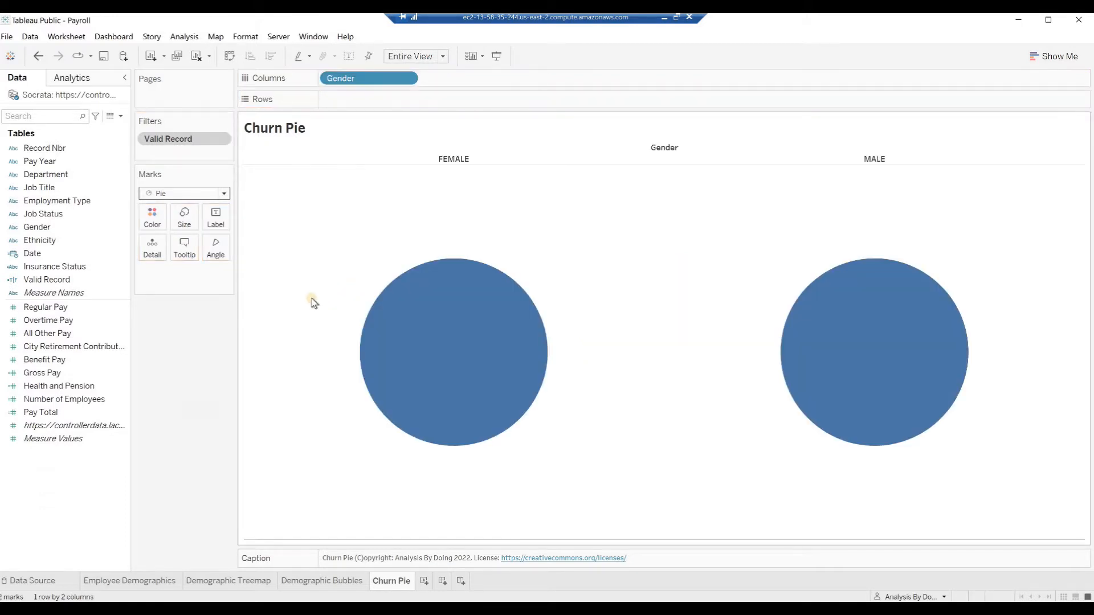
Assign the Job Status field to Color so each pie is divided by job status.
left_click(68, 322)
left_click(34, 217)
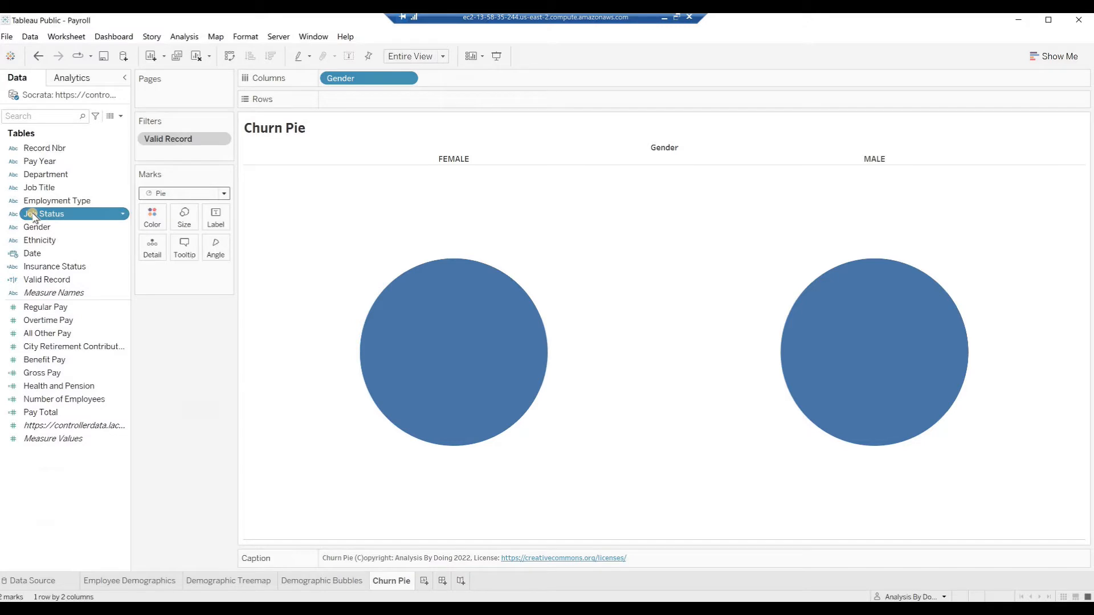
left_click_drag(118, 220, 156, 217)
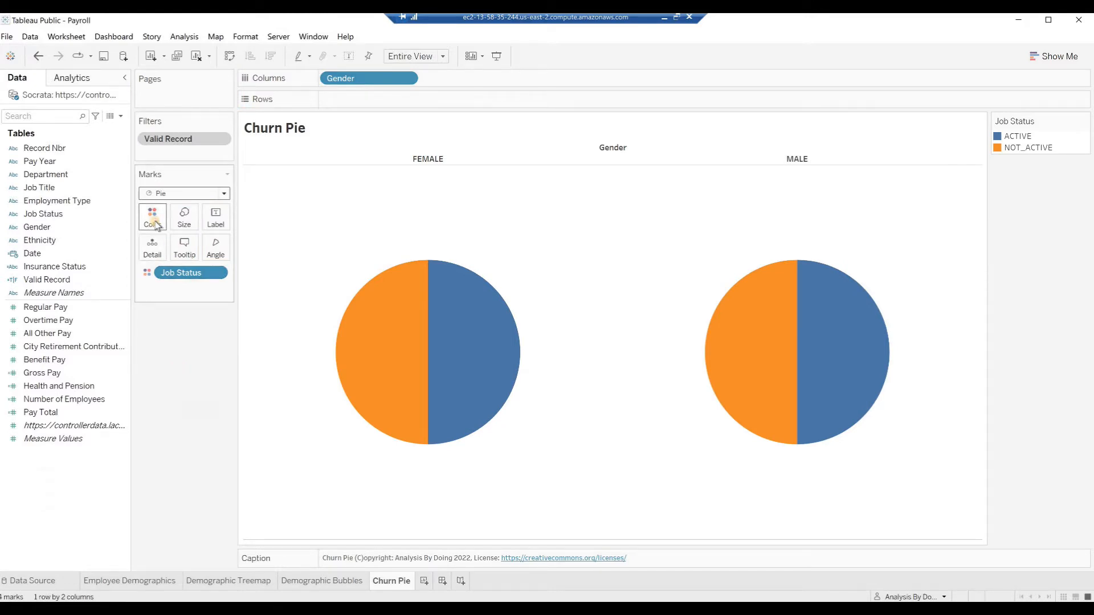
Edit the Job Status colors, assigning green to ACTIVE and red to NOT_ACTIVE from the Automatic palette.
left_click(154, 220)
left_click(173, 258)
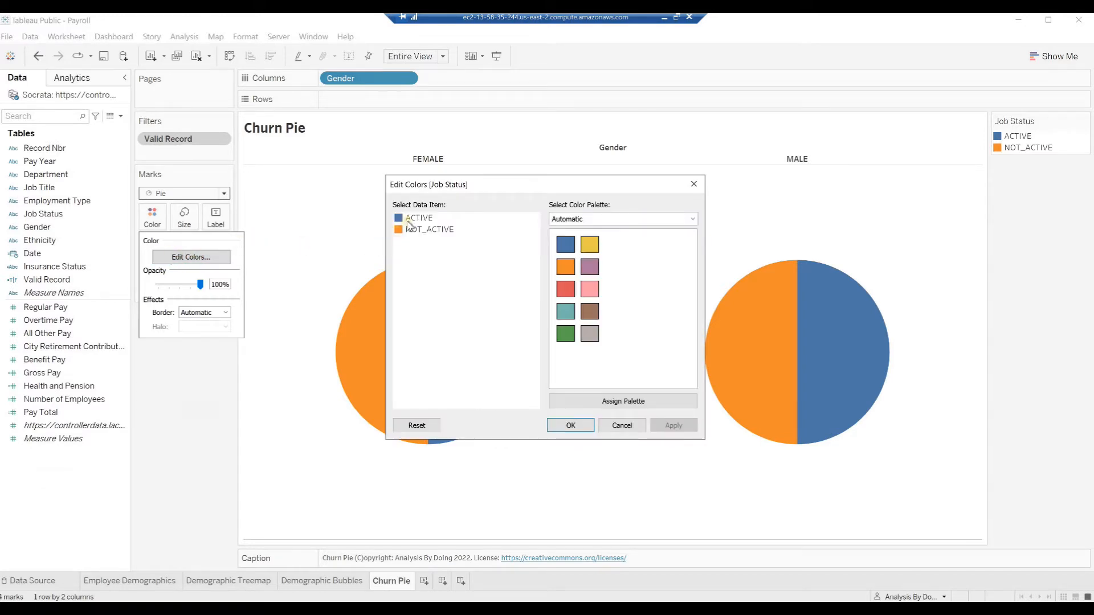
left_click(566, 335)
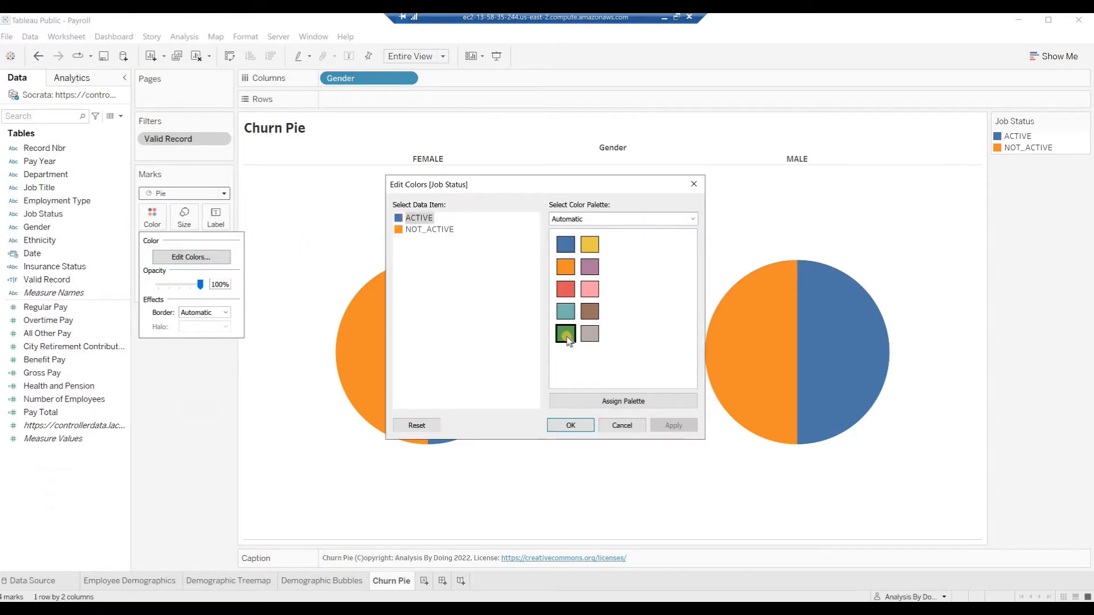
left_click(425, 233)
left_click(567, 289)
left_click(563, 424)
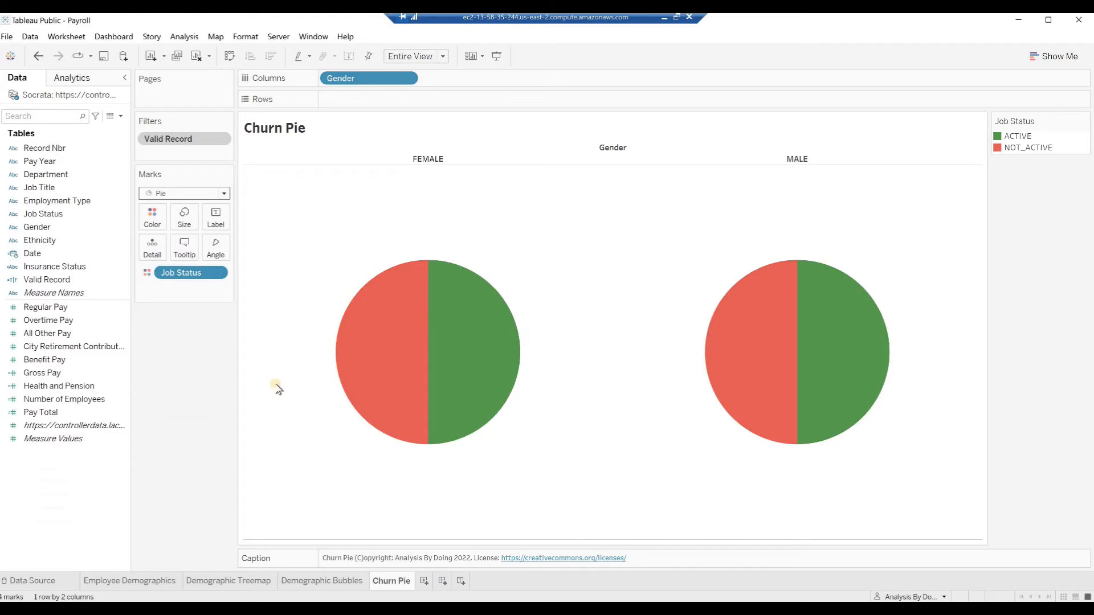
Assign Number of Employees to Angle so that it sizes the pie slices.
left_click(81, 400)
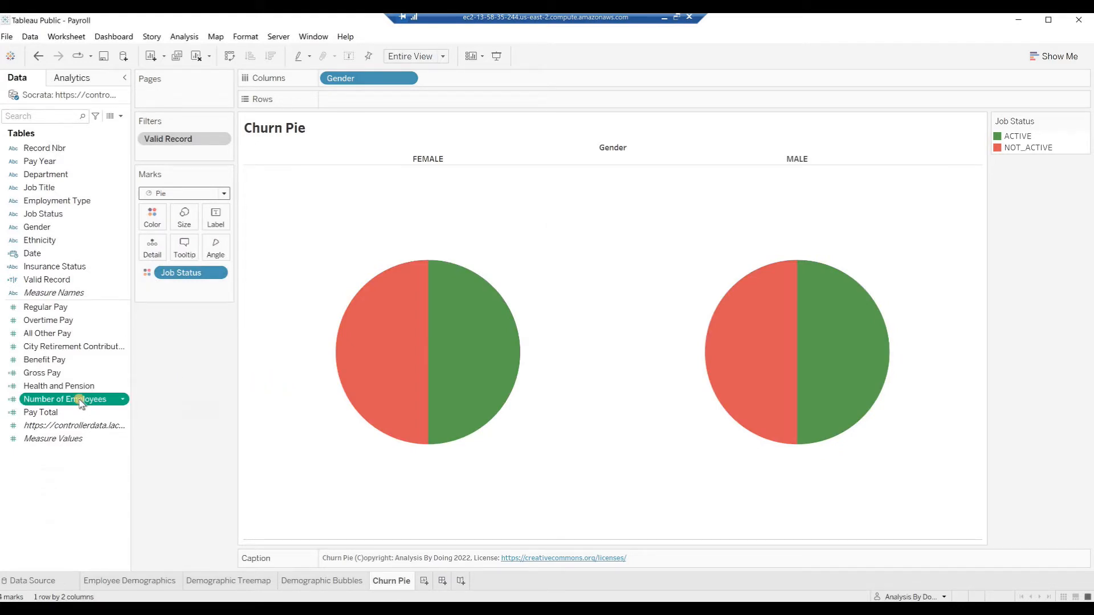
left_click_drag(81, 400, 217, 247)
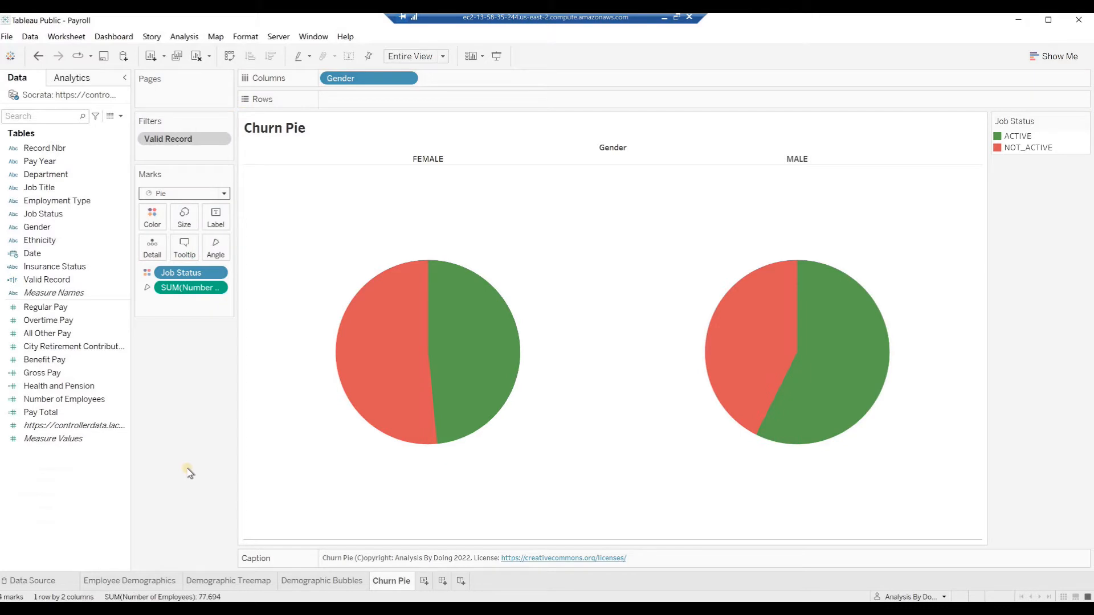
Label the pie slices with Number of Employees, calculated as Percent of Total.
left_click(60, 400)
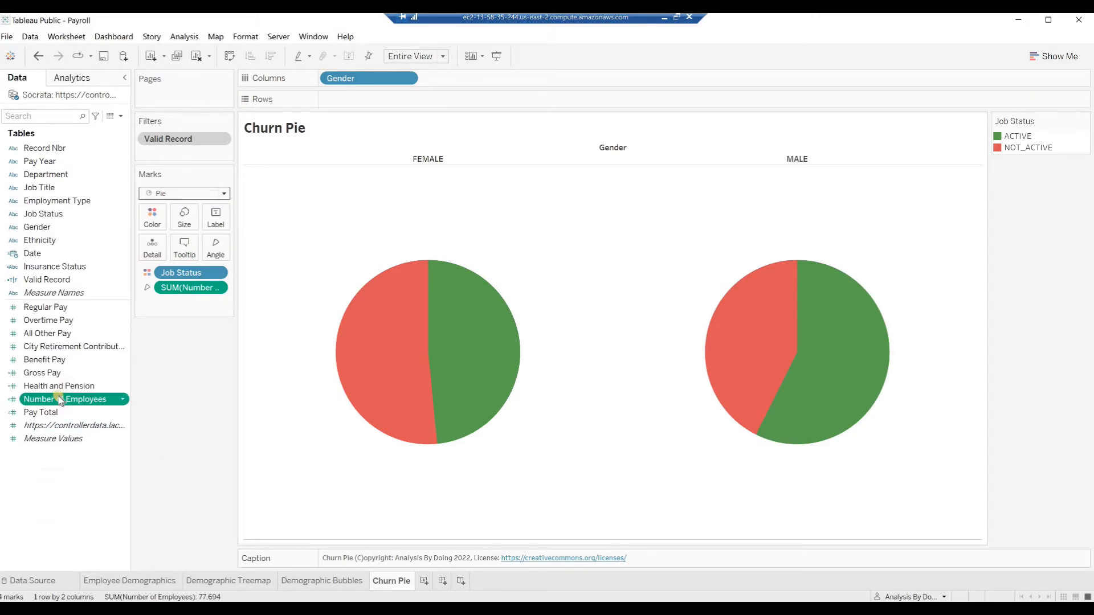
left_click_drag(60, 400, 216, 221)
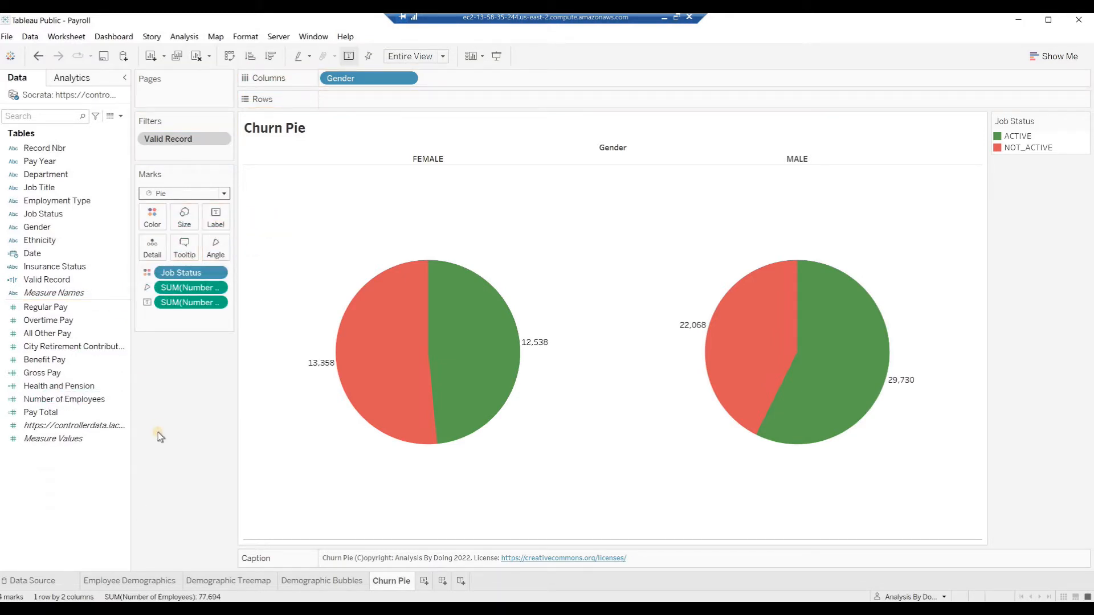
right_click(186, 308)
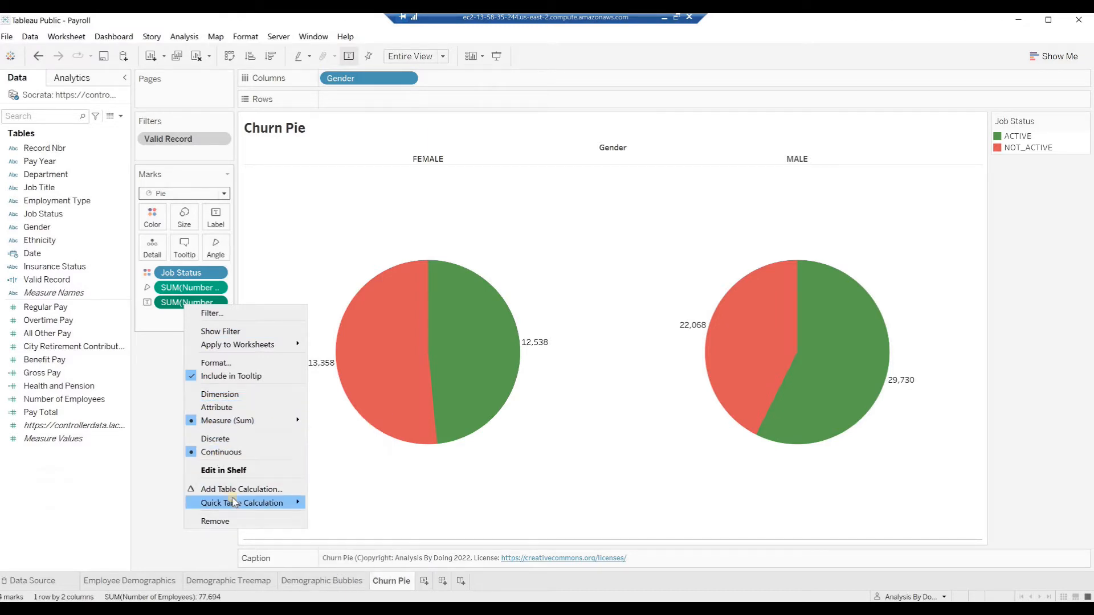
mouse_move(245, 503)
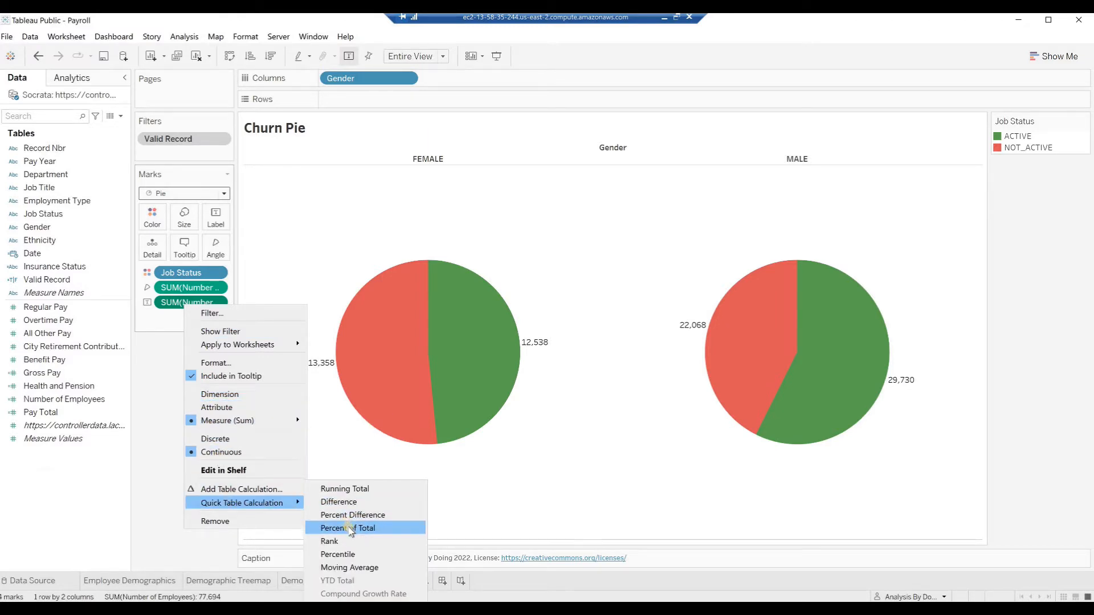
left_click(349, 528)
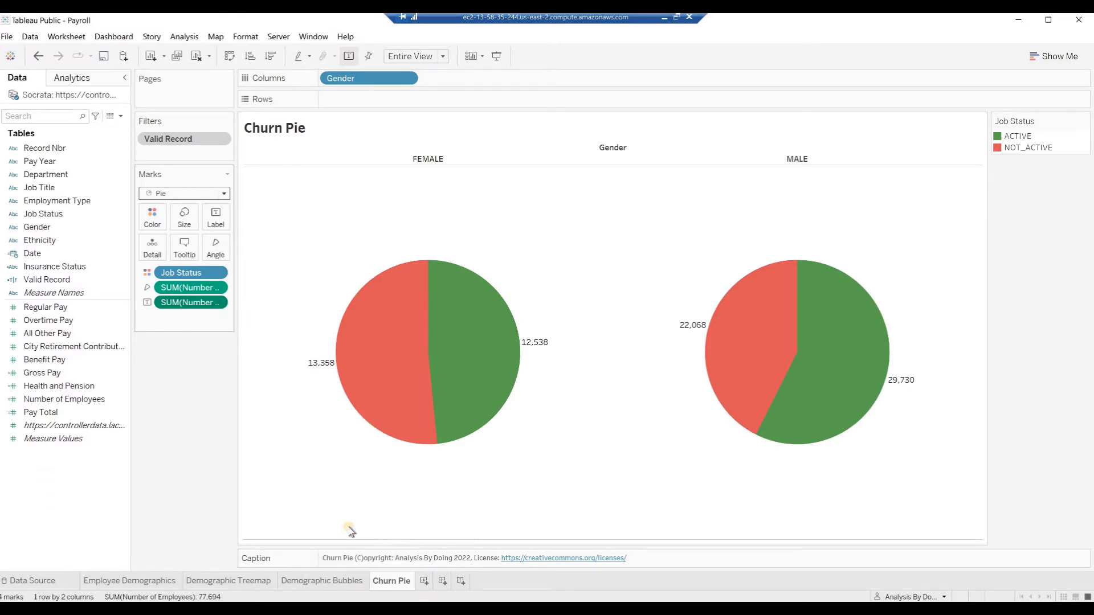
Set the worksheet's percentages to be computed per Cell.
left_click(184, 37)
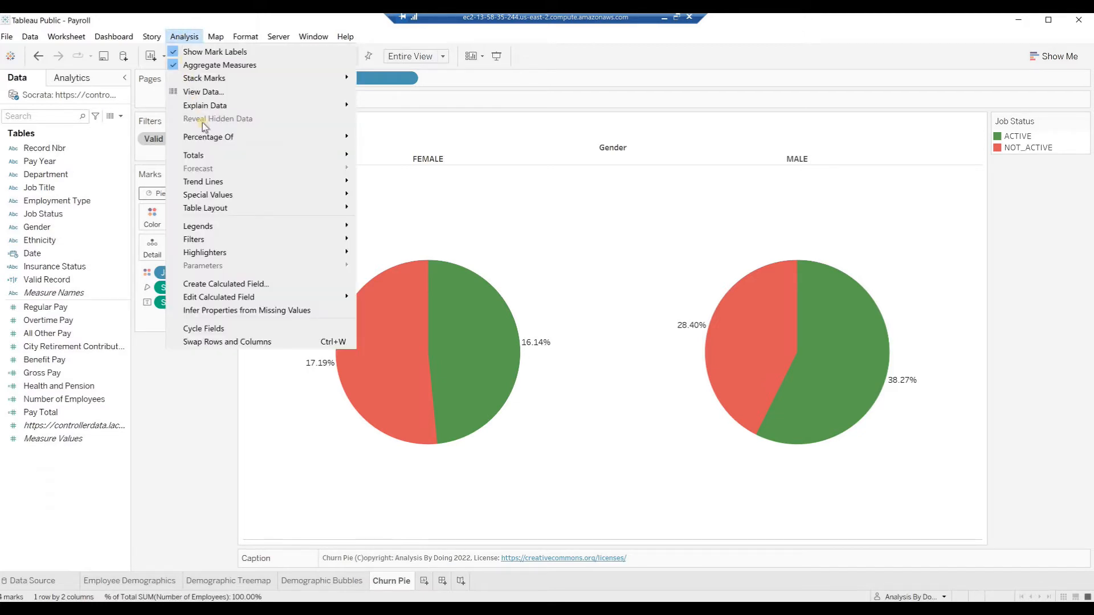
mouse_move(216, 140)
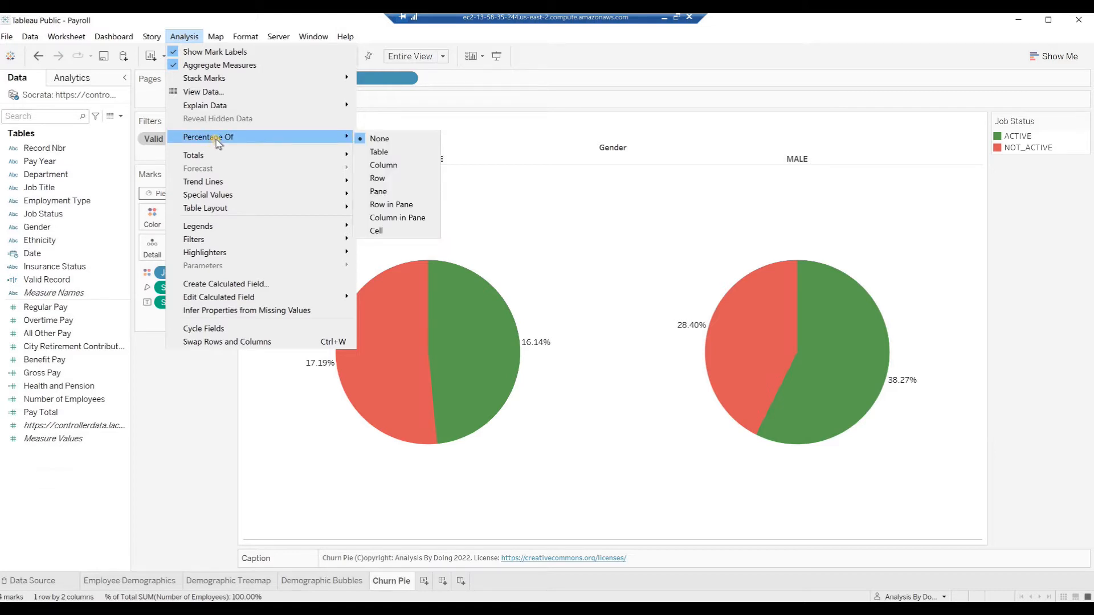
left_click(379, 232)
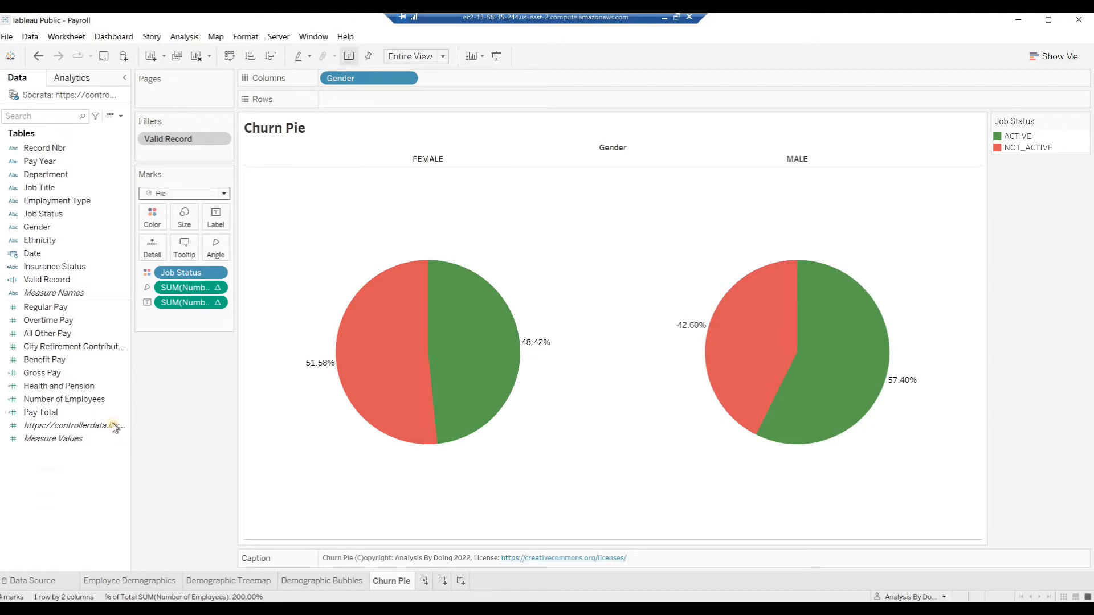
Add the Job Status field to the pie slice labels.
left_click(43, 215)
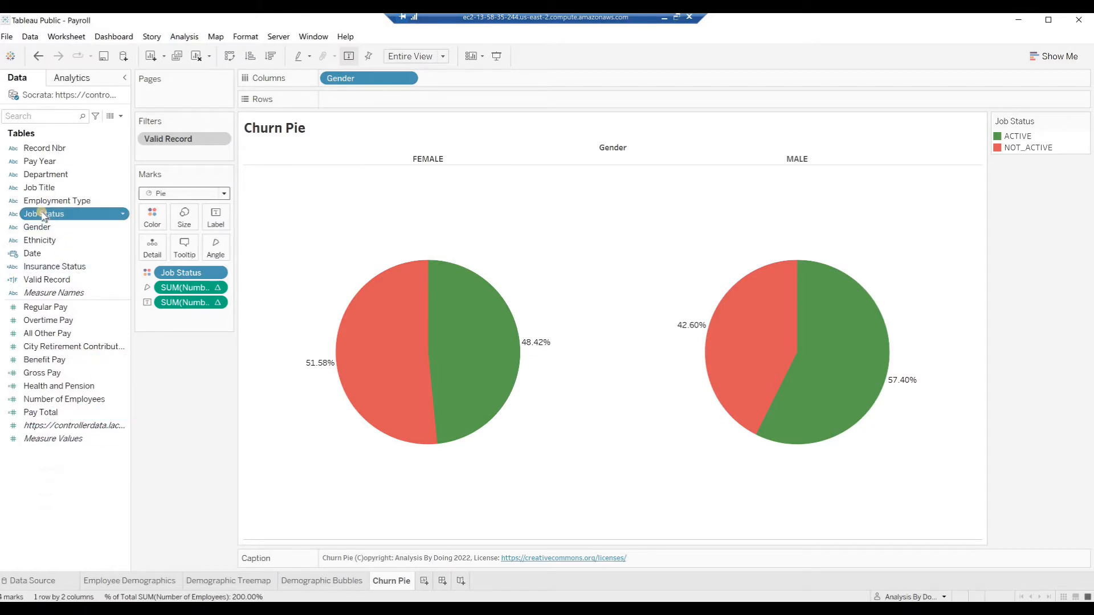
left_click_drag(43, 215, 217, 218)
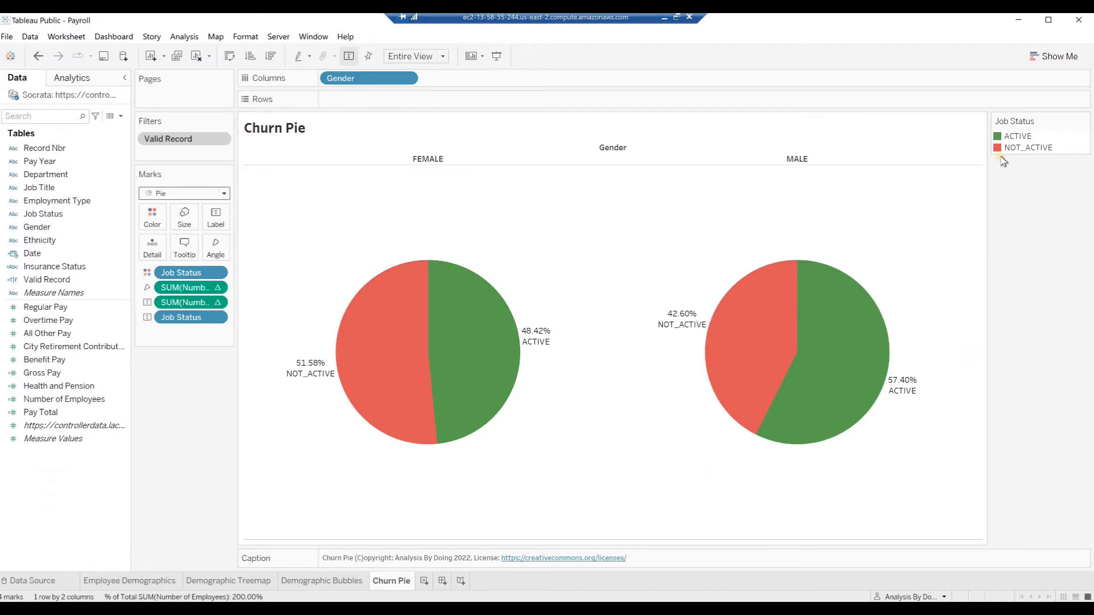
Hide the Job Status color legend and the Gender field label above the columns.
left_click(1084, 121)
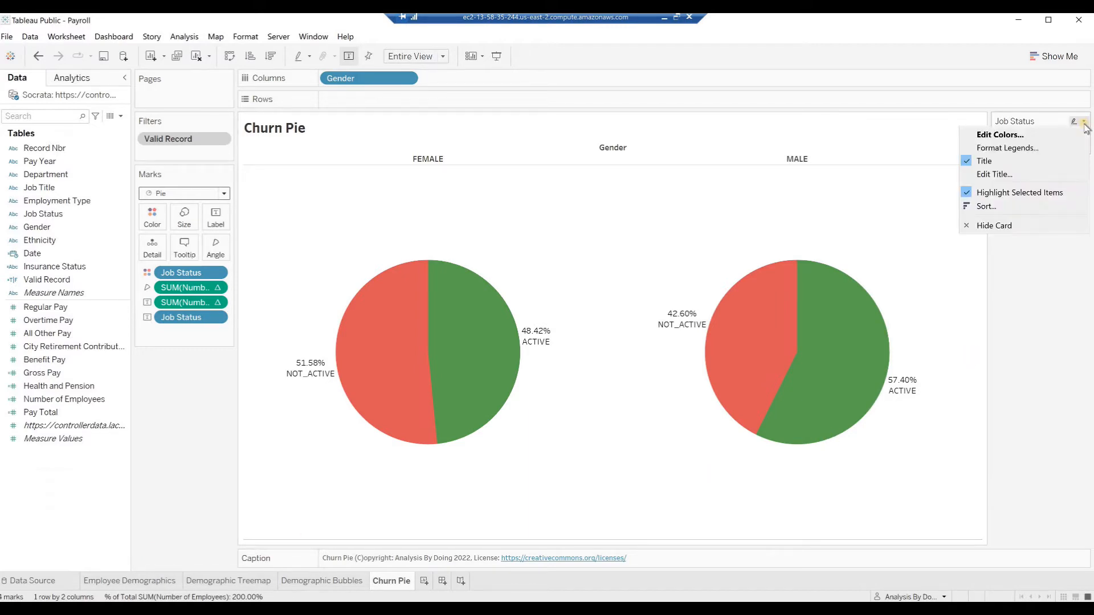
left_click(1001, 227)
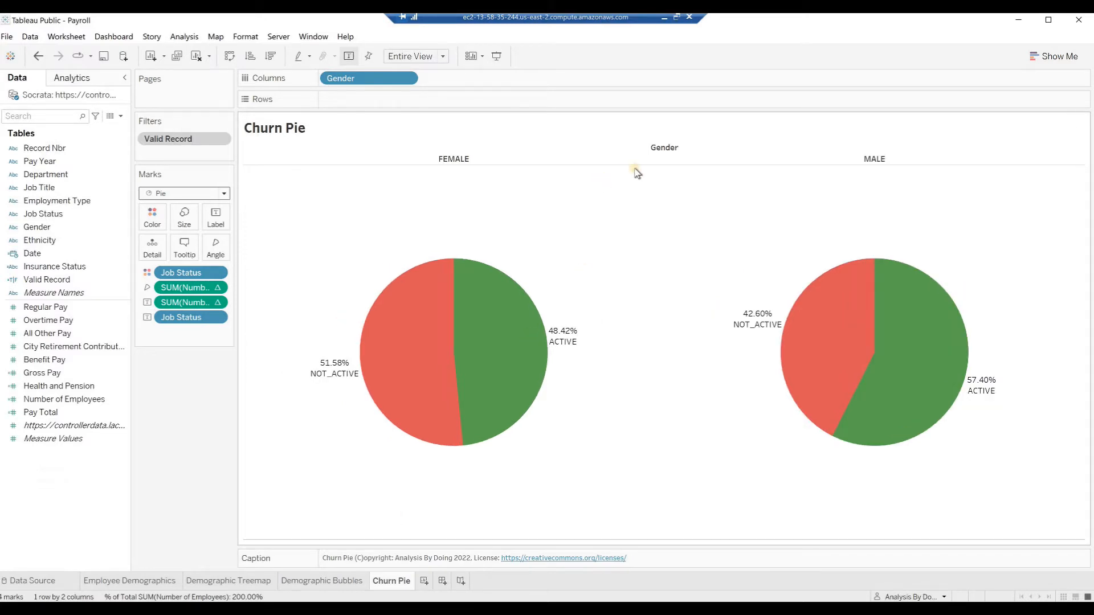
right_click(660, 149)
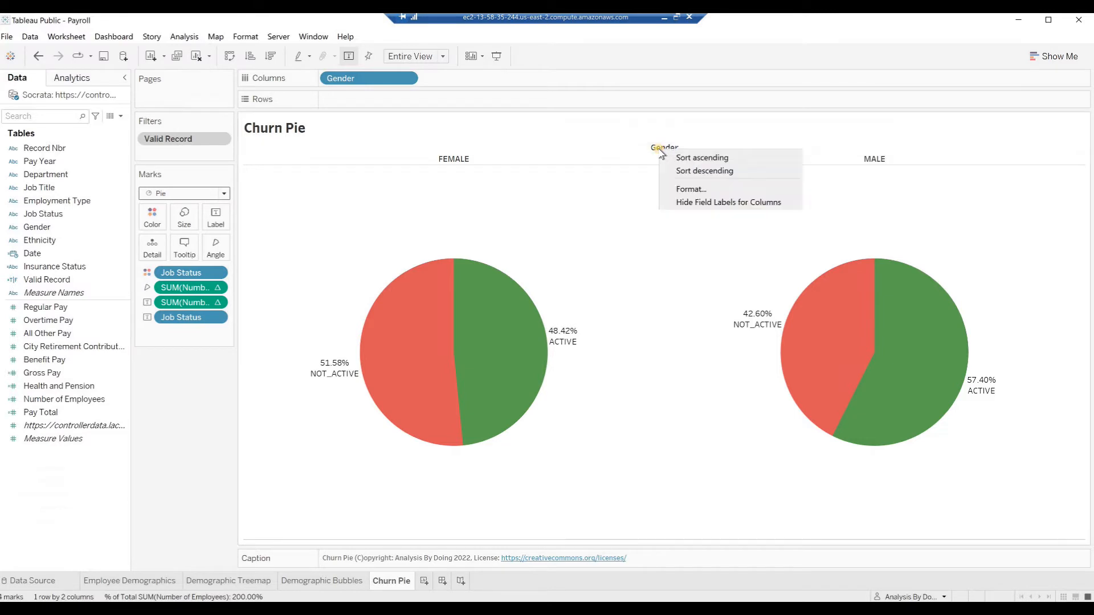
left_click(678, 203)
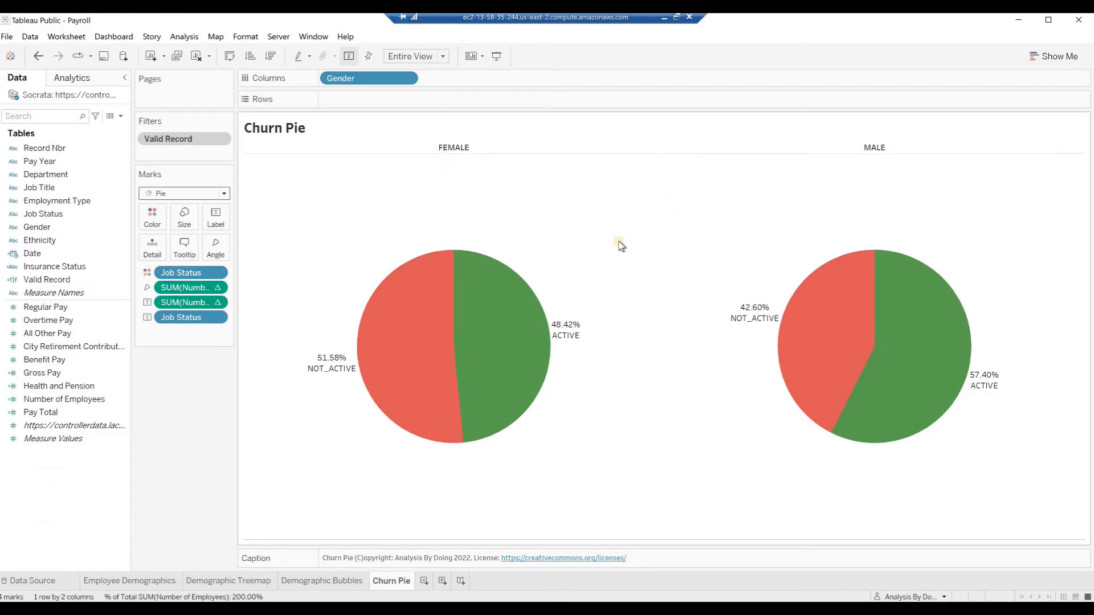
Filter the worksheet by Employment Type, excluding PER_EVENT.
left_click(37, 412)
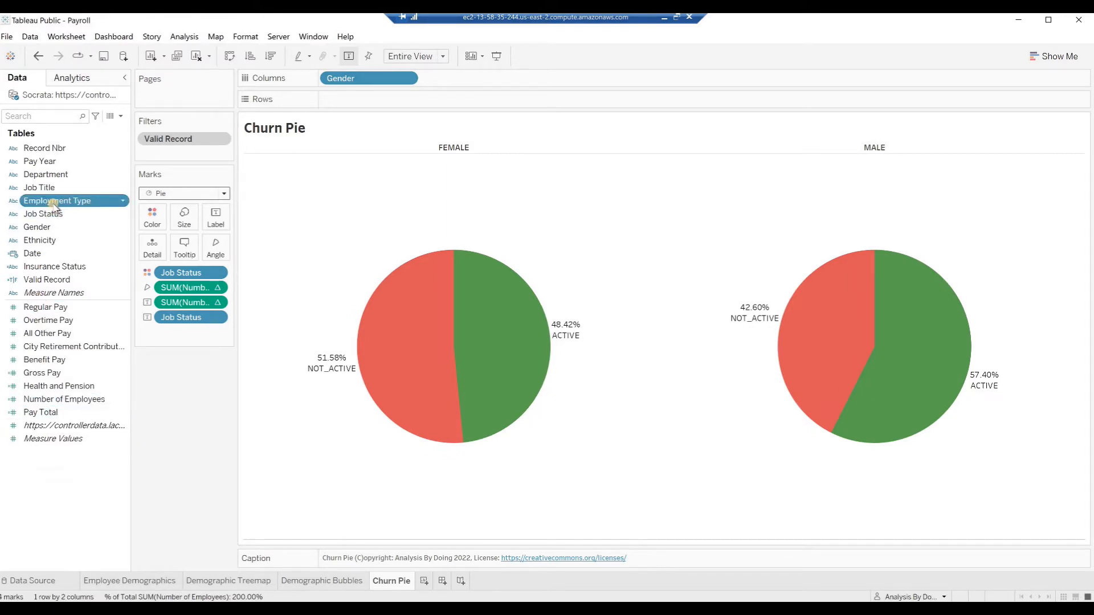
left_click_drag(178, 161, 176, 153)
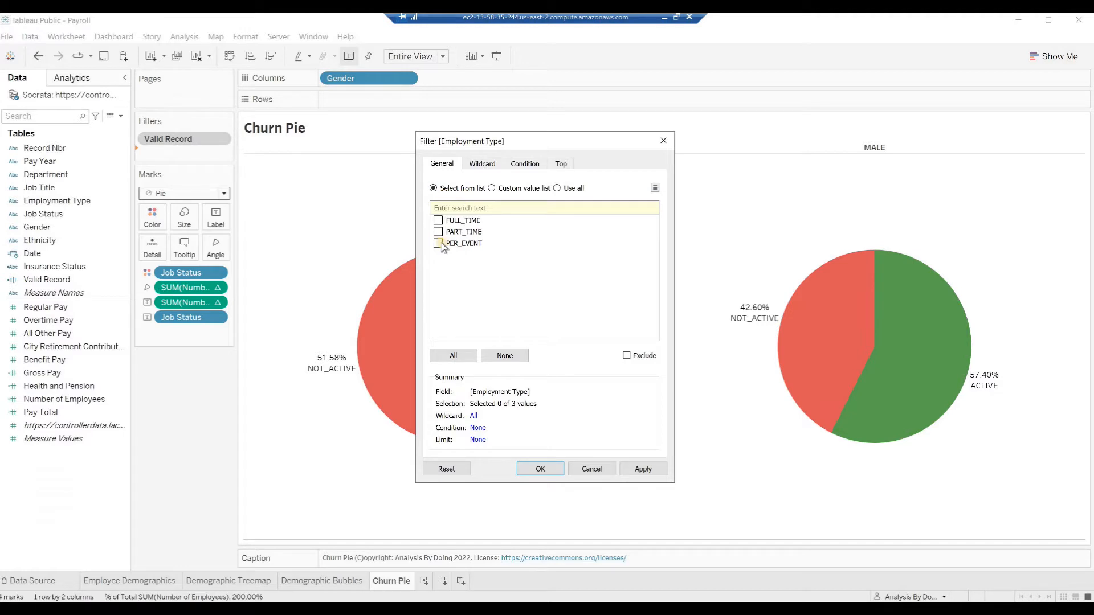
left_click(438, 243)
left_click(627, 359)
left_click(539, 469)
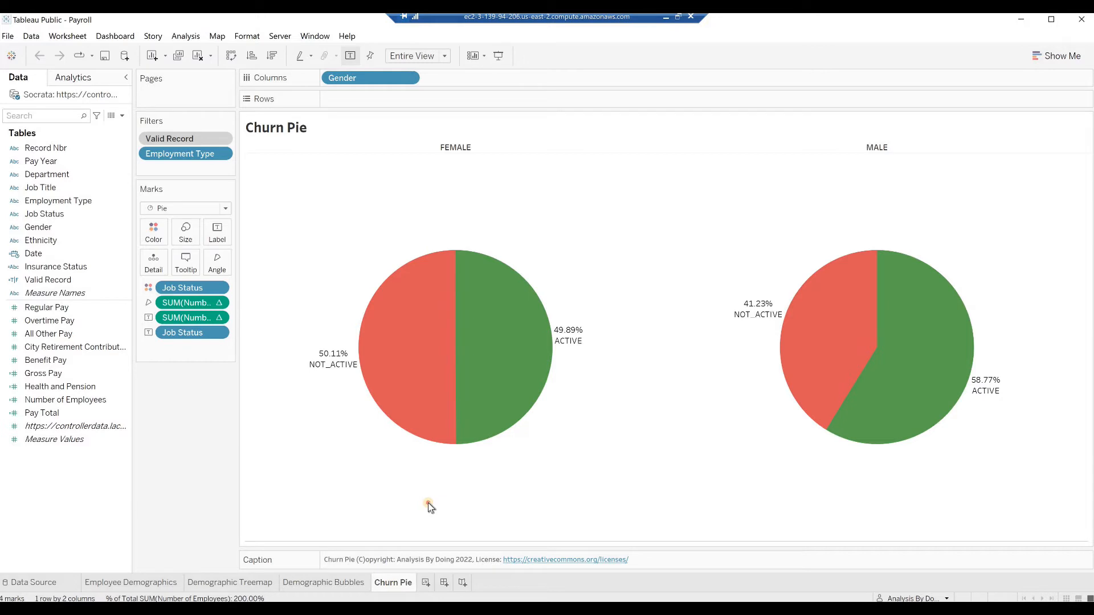
Show the Churn Pie sheet in presentation mode and capture a fullscreen snip of it.
key("F7")
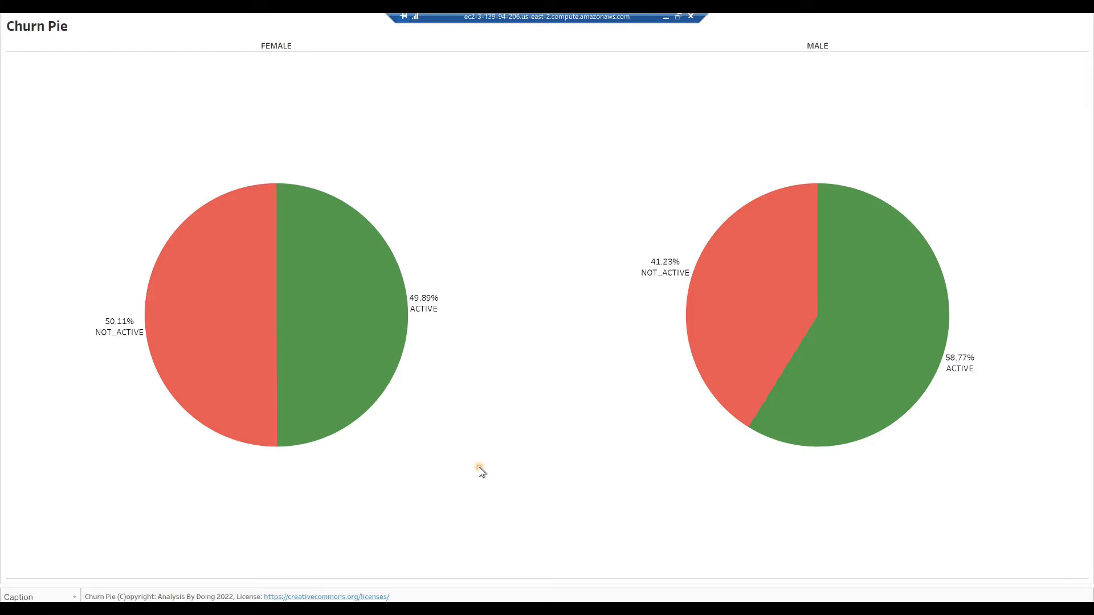
key("super+shift+s")
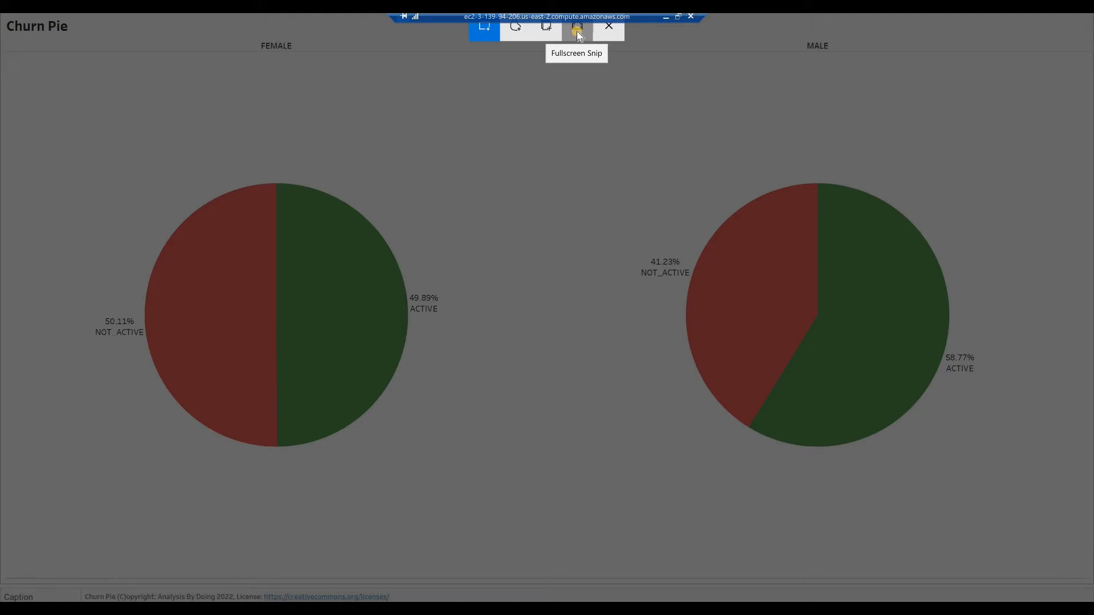
left_click(578, 34)
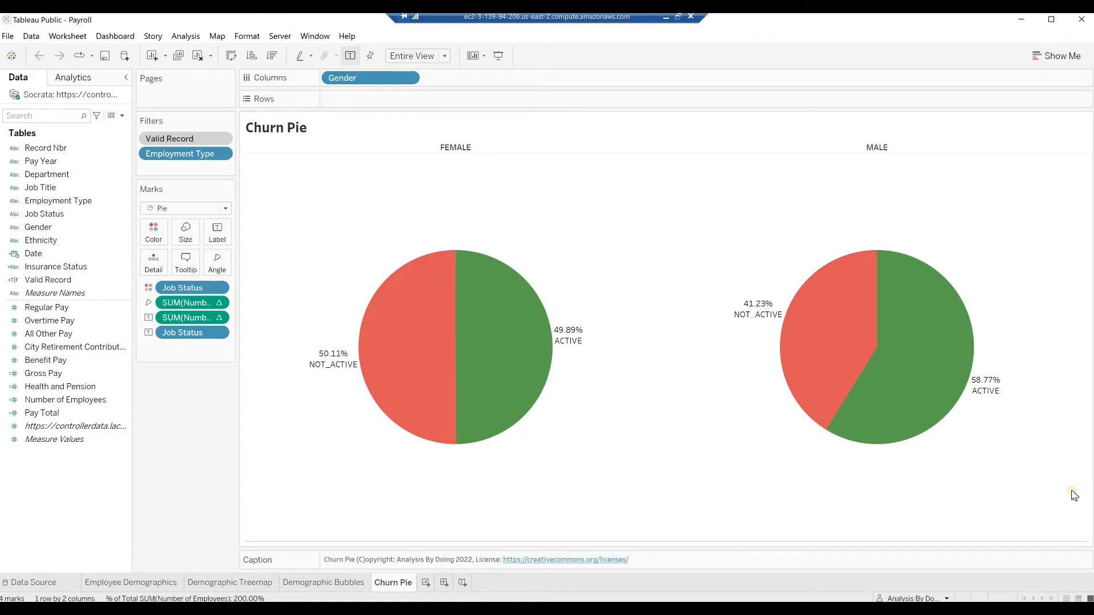
Switch to WPS Office and open Tableau-Payroll-Project-Reports.pptx from C:\Users\Administrator\abd-portfolio1\project-7.
mouse_move(1087, 360)
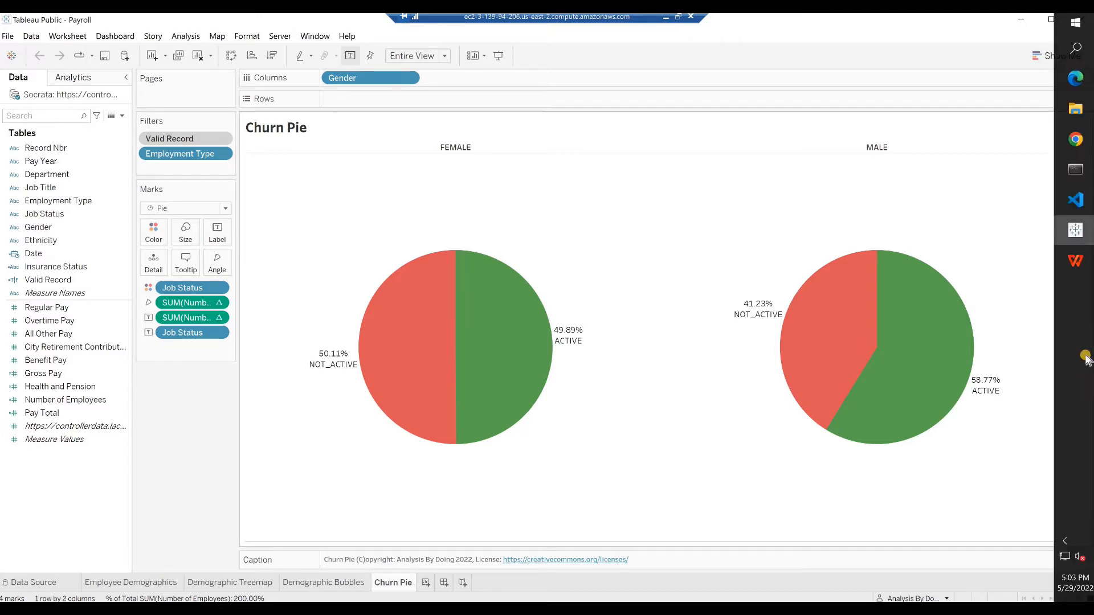
left_click(1076, 263)
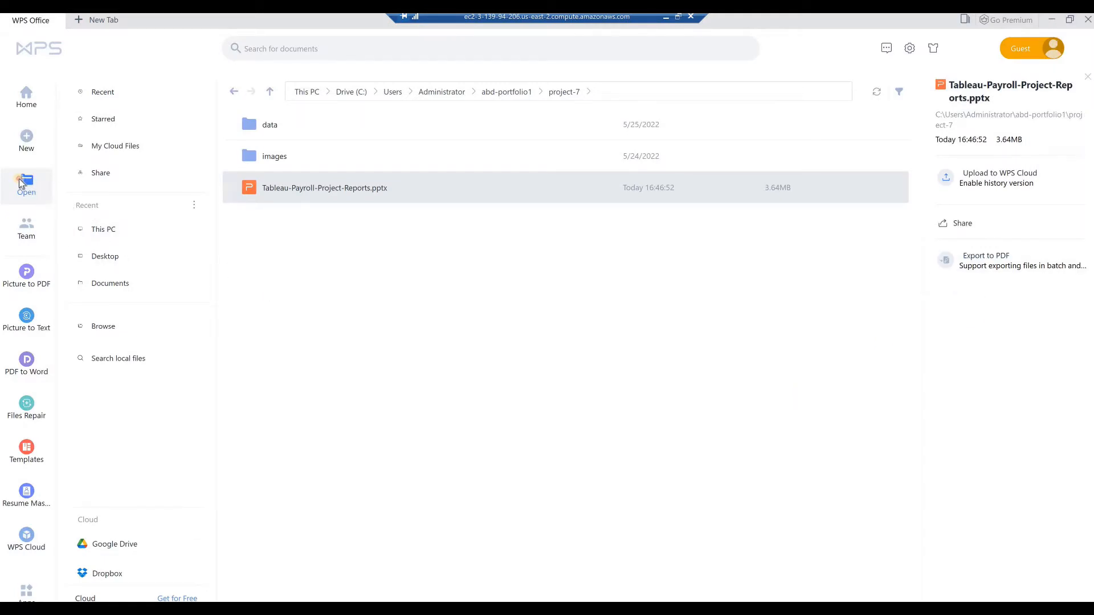
left_click(104, 231)
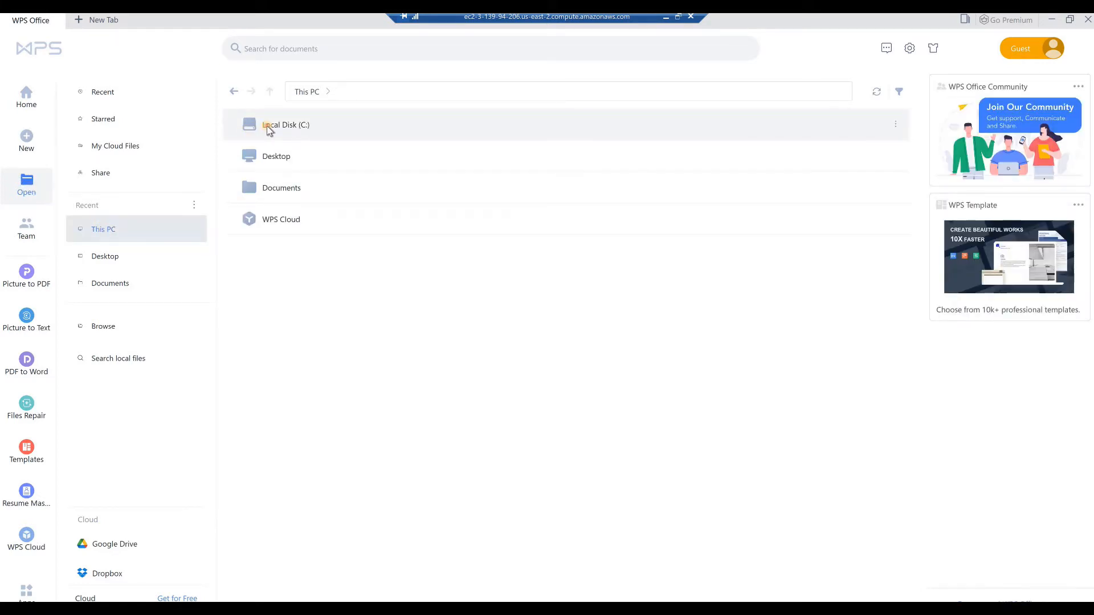
double_click(270, 127)
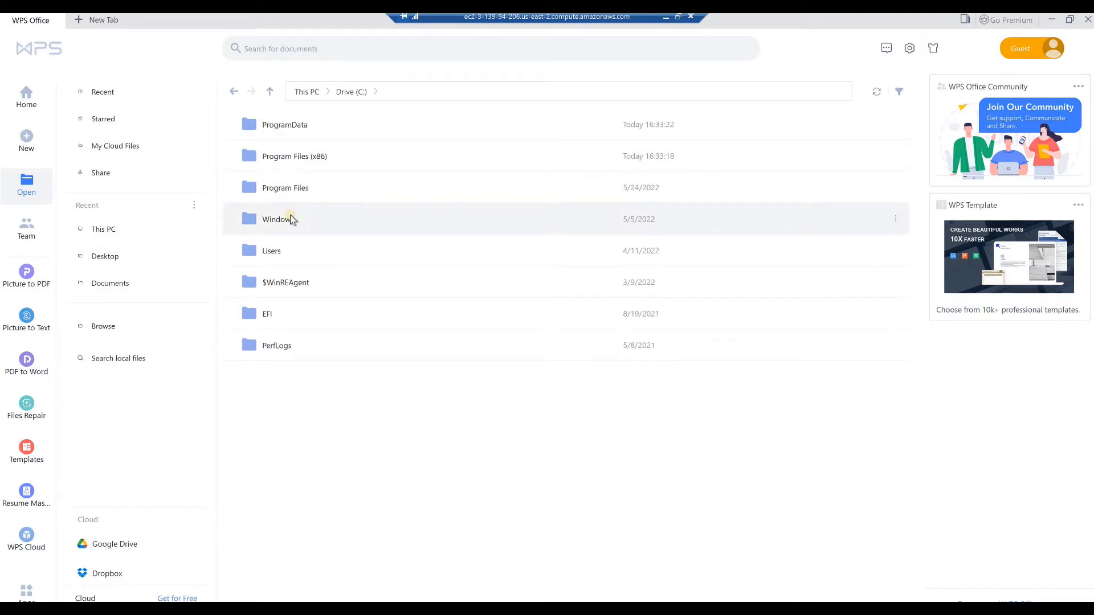
double_click(279, 258)
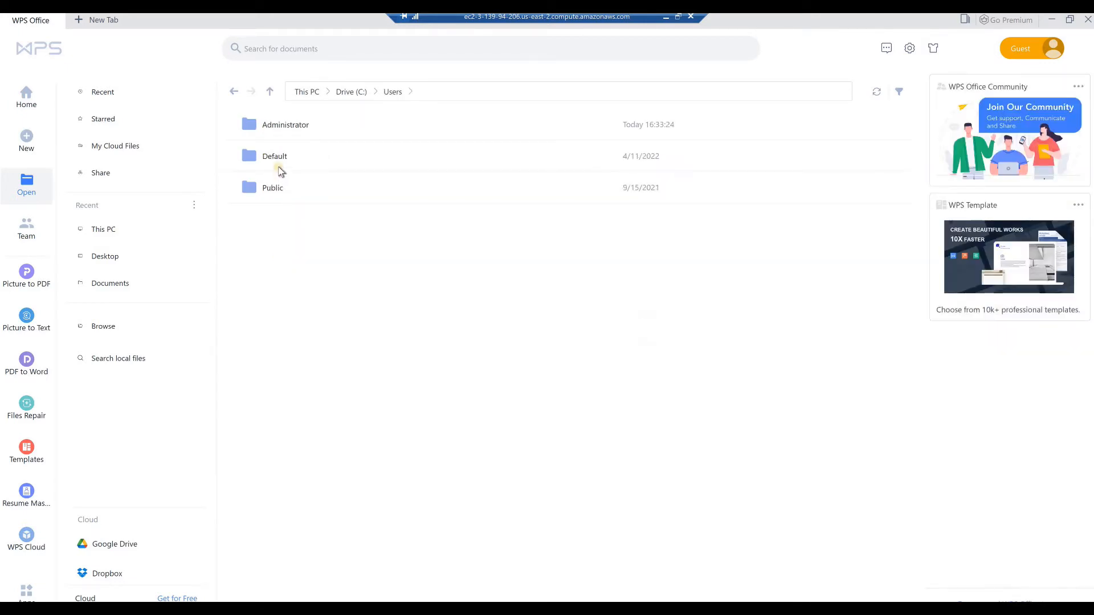
double_click(272, 126)
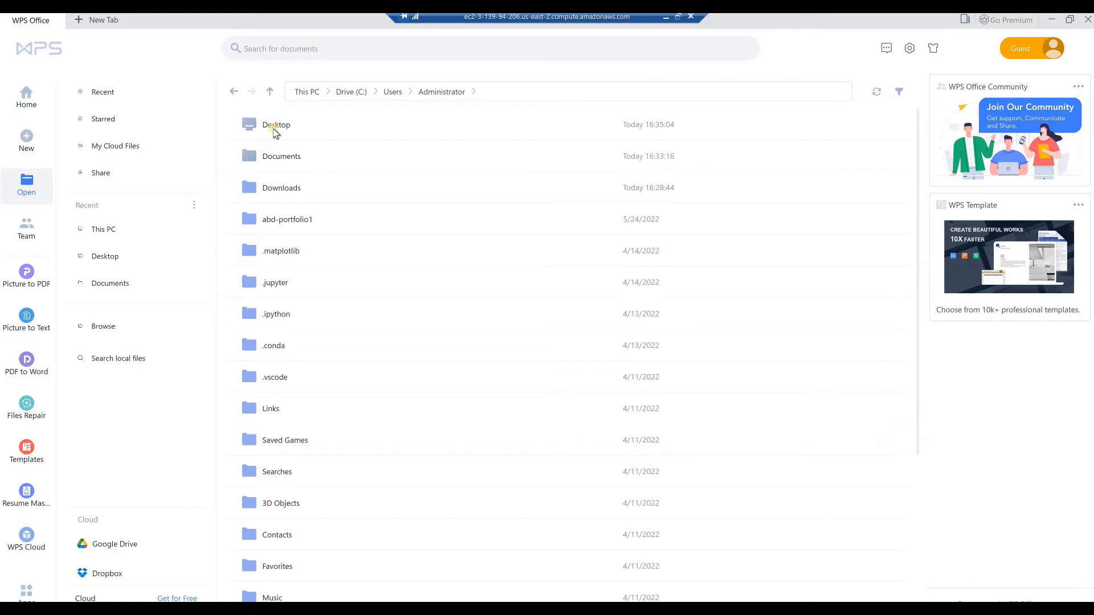
left_click(263, 225)
double_click(263, 225)
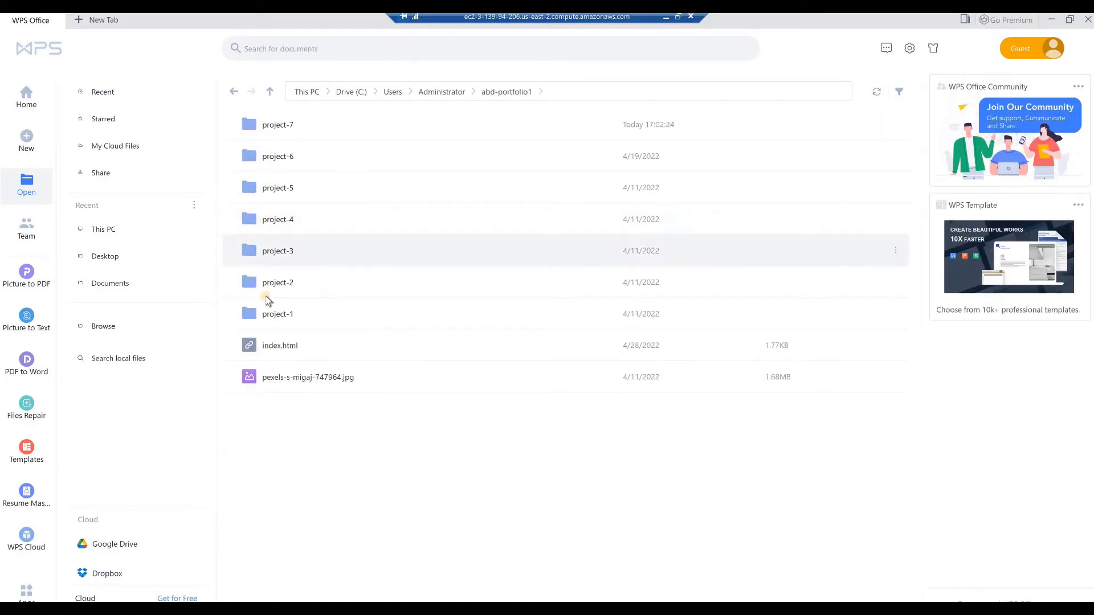
double_click(269, 132)
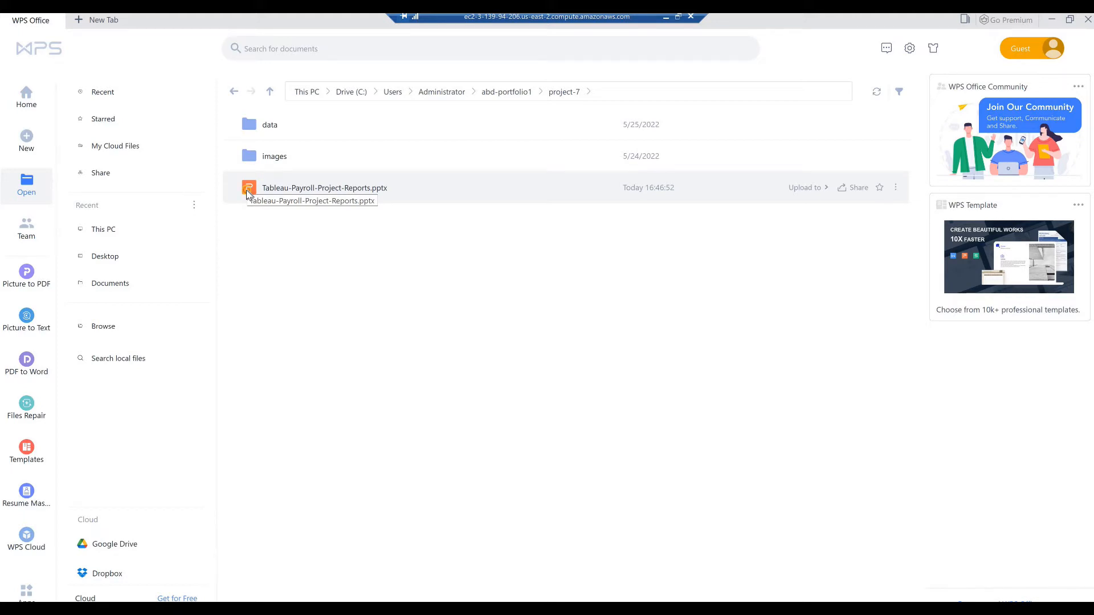
double_click(246, 190)
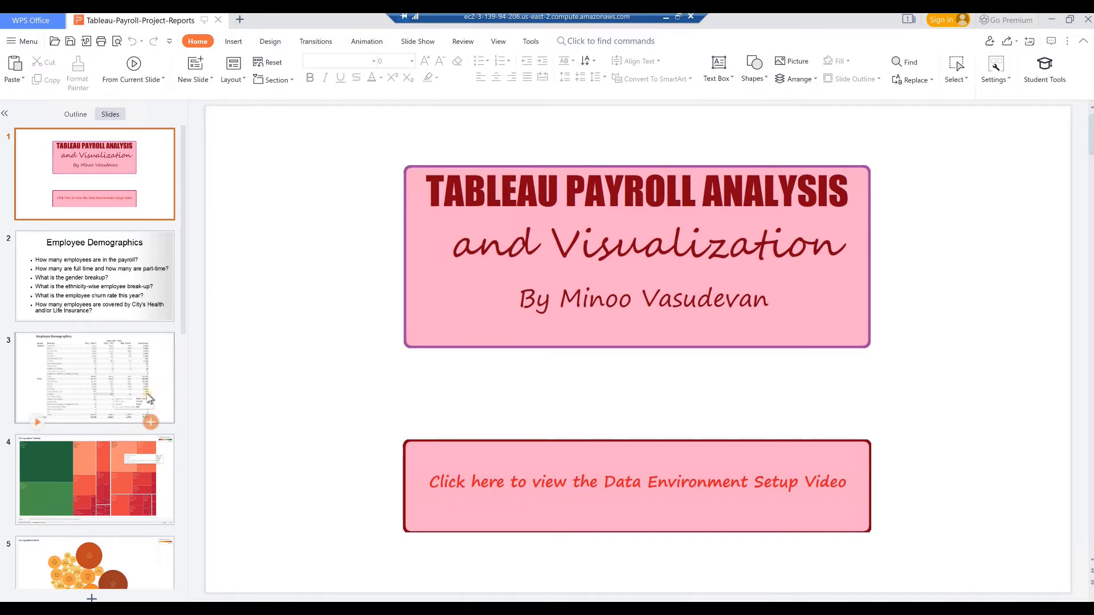
Insert a new slide between the Demographic Bubbles slide and the City Employee Expenditure slide.
scroll(149, 397, "down", 2)
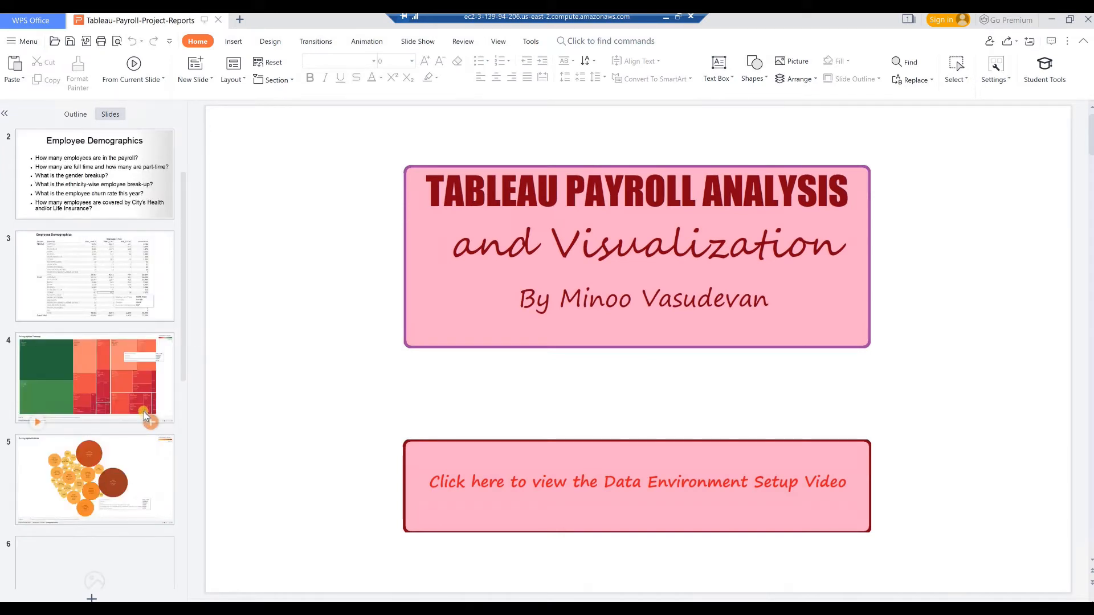
scroll(144, 405, "down", 3)
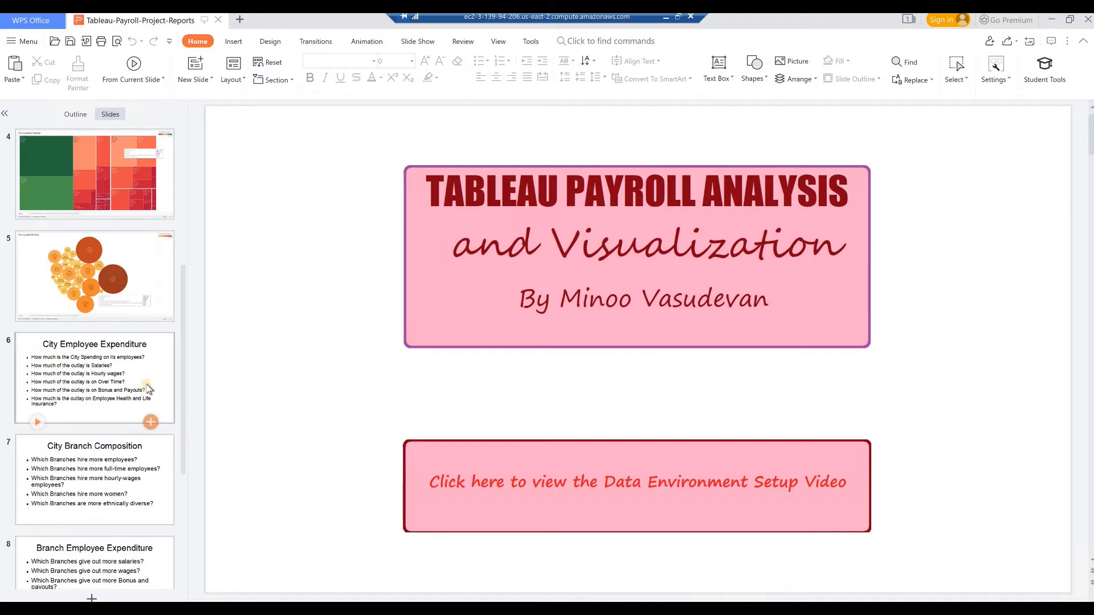
left_click(122, 315)
right_click(119, 330)
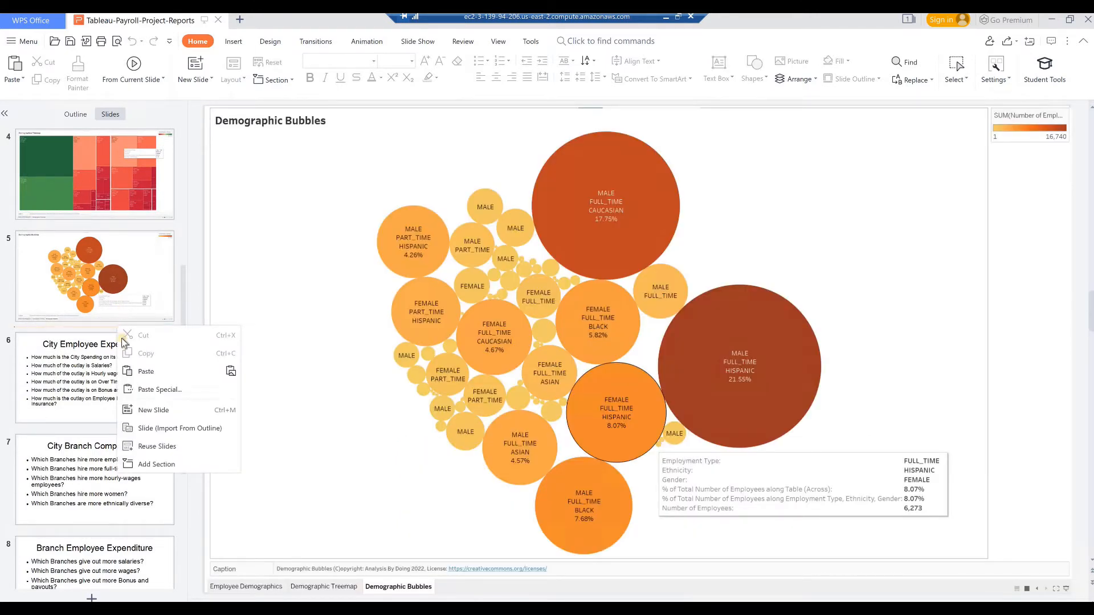
left_click(147, 412)
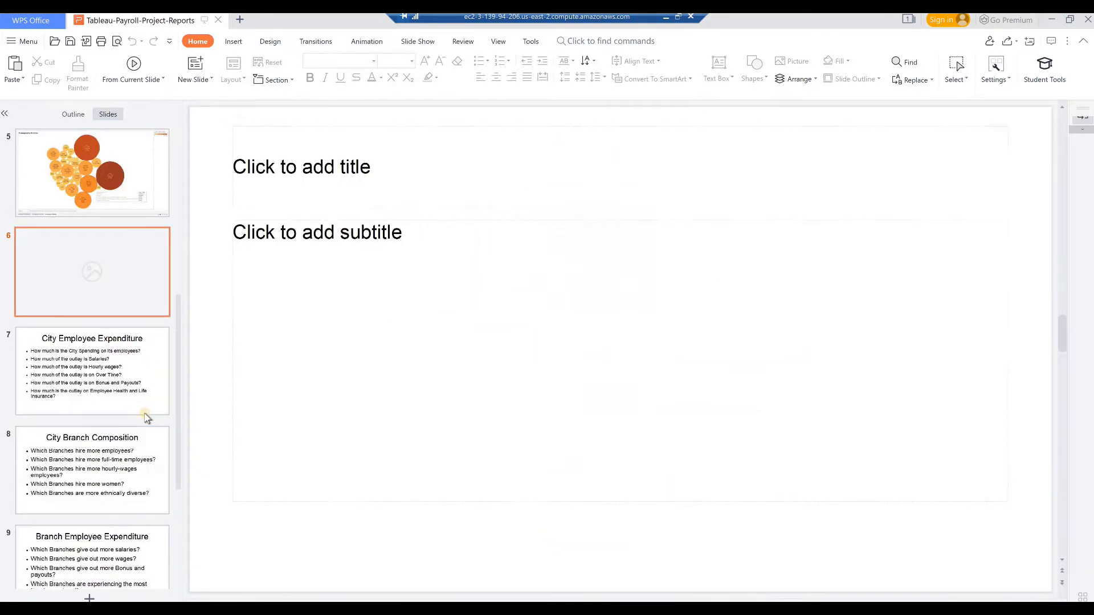
Delete the title and subtitle placeholders from the new slide 6.
left_click(306, 166)
key("Delete")
left_click(362, 240)
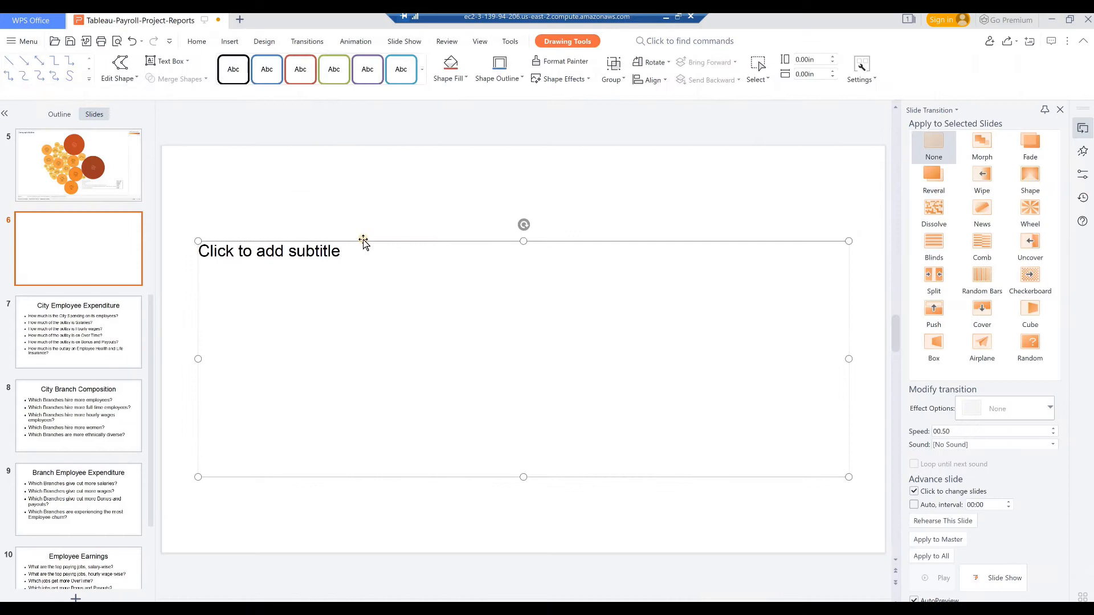
key("Delete")
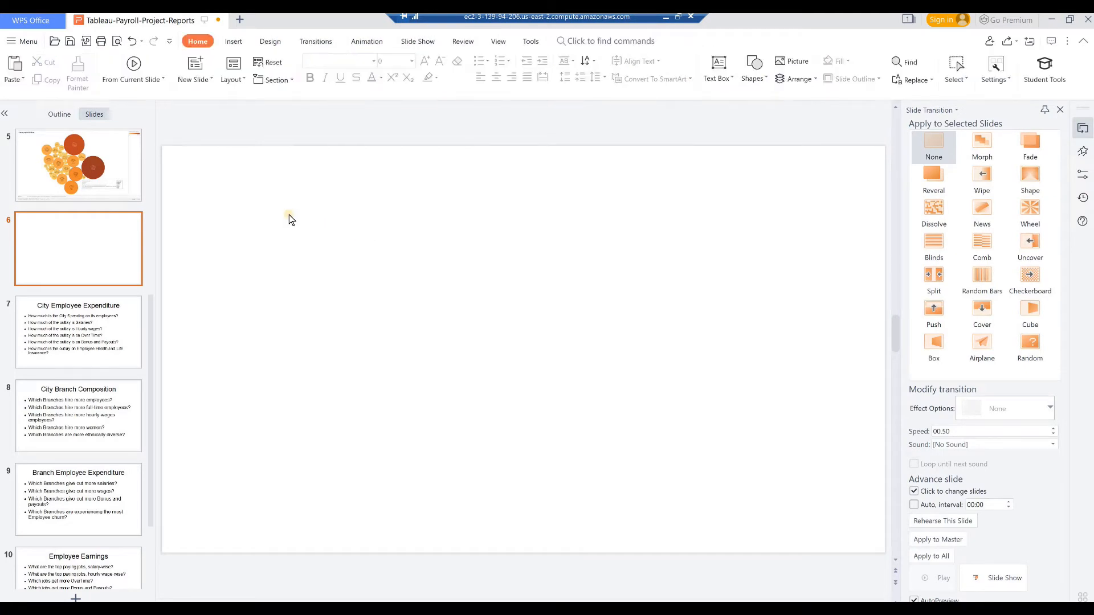
Paste the captured Churn Pie screenshot onto the blank slide 6 and save the presentation.
right_click(289, 215)
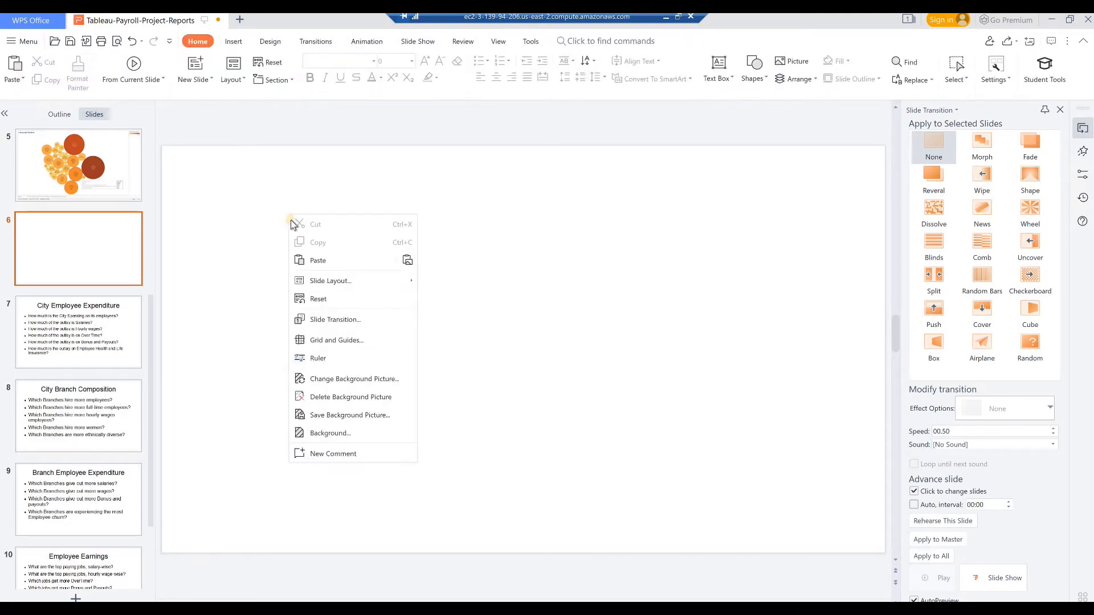
left_click(306, 263)
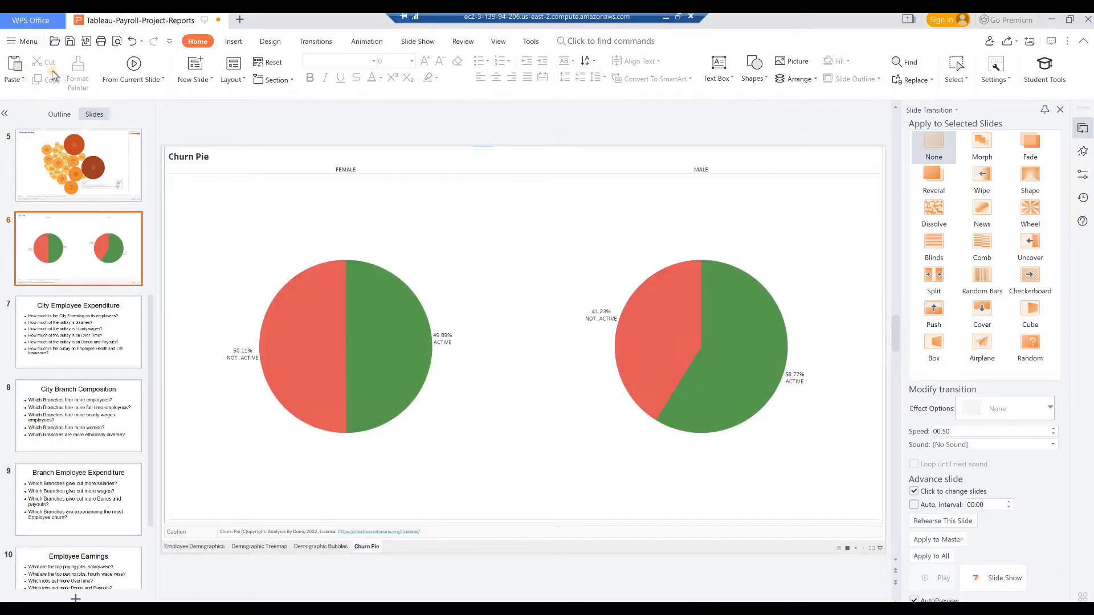
left_click(69, 47)
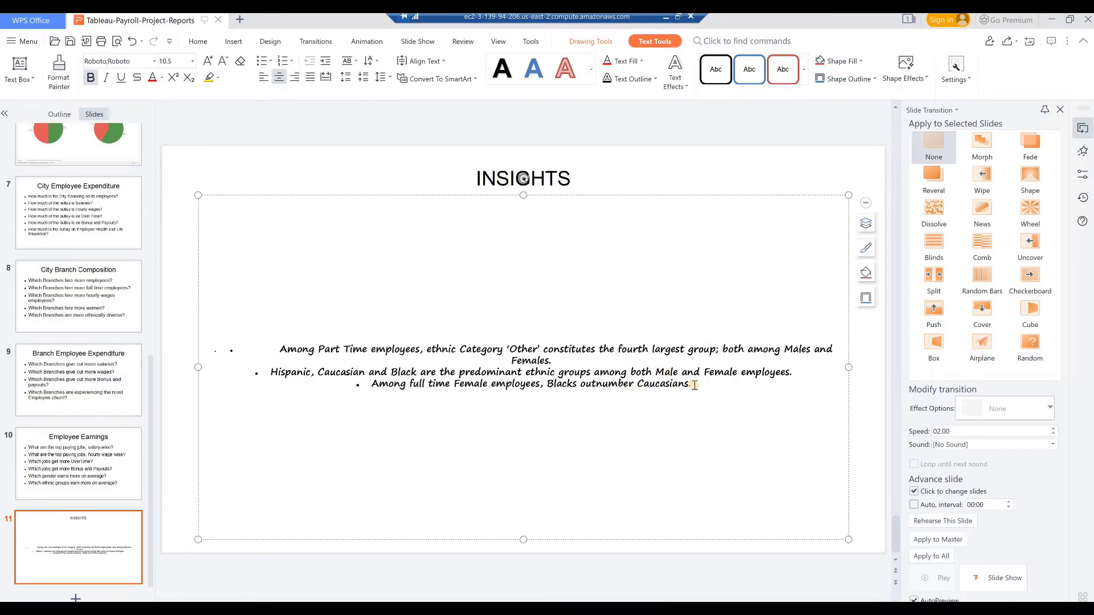
Add "Over 50% of Female employees and over 40% of Male employees have quit their jobs." below the INSIGHTS bullets and save the presentation.
key("Return")
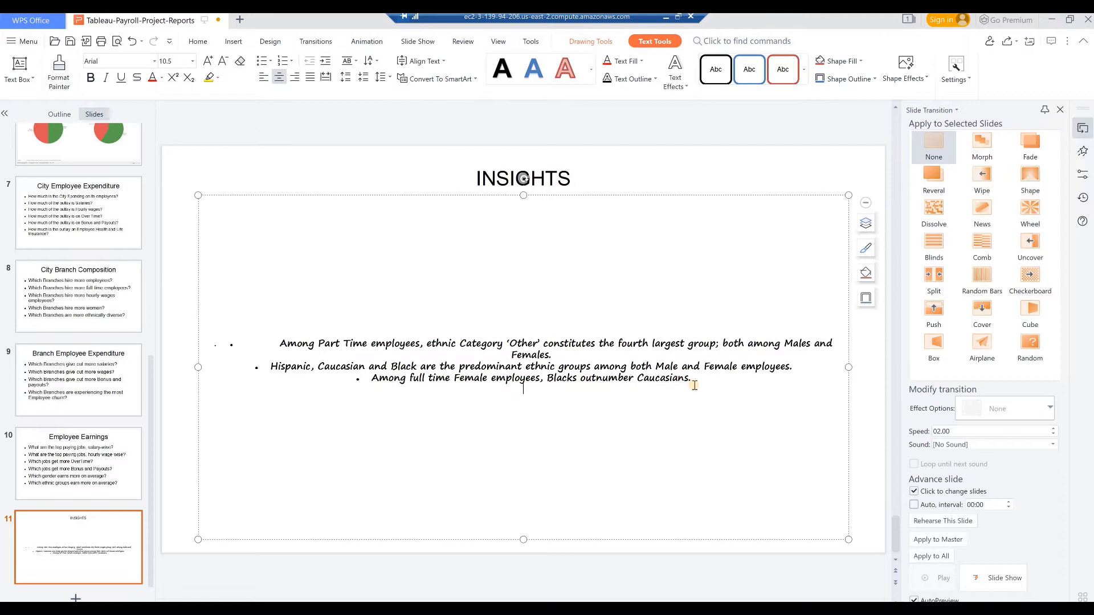
type("Over 50% of Female employees and over 40% of Male employees have quit their jobs.")
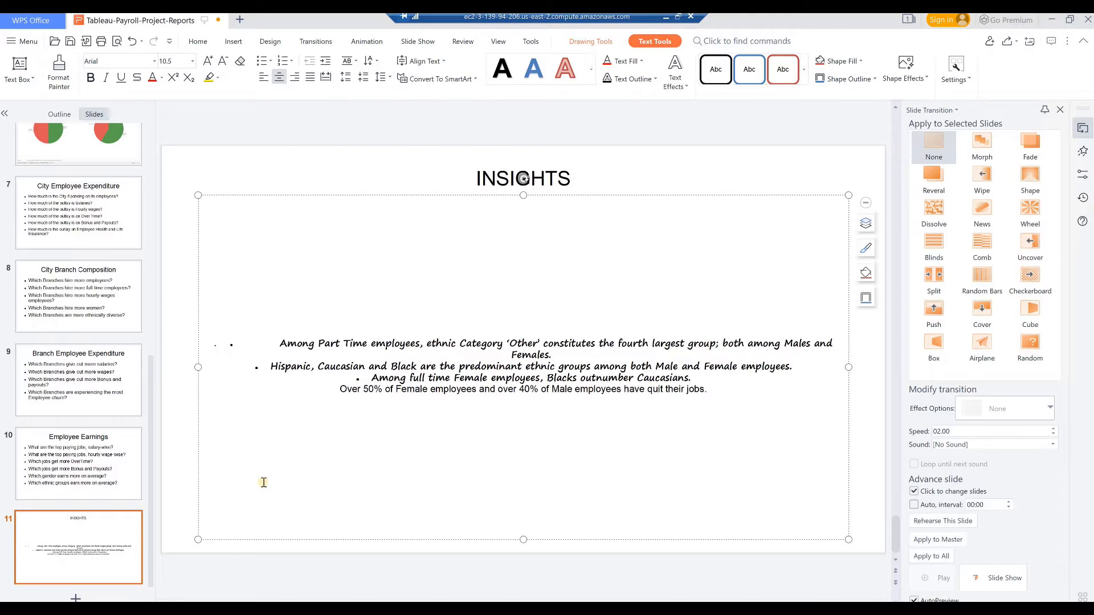
left_click(26, 43)
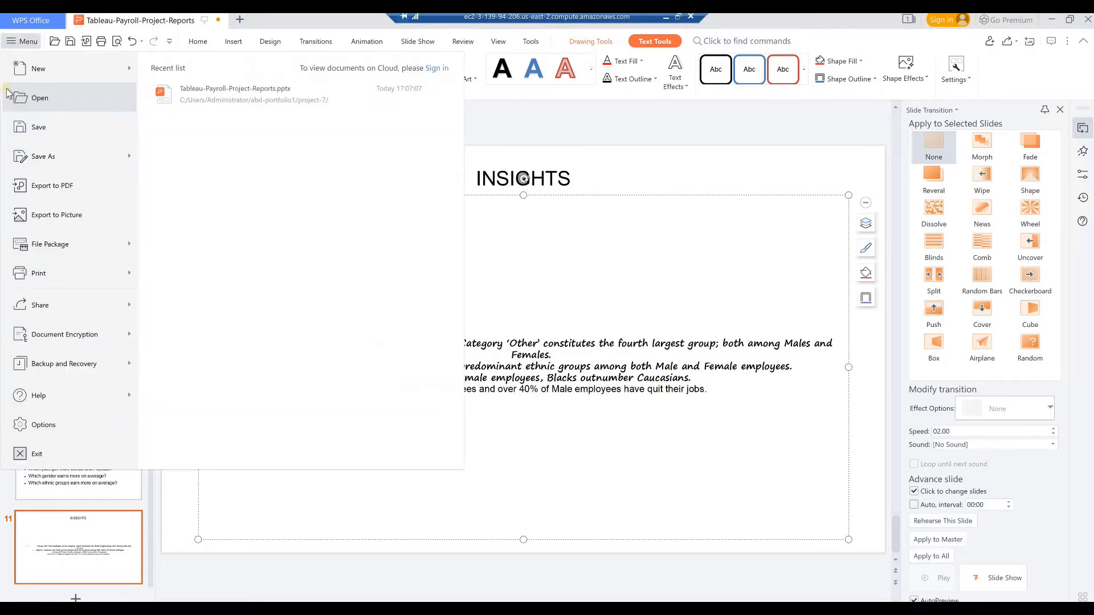
left_click(19, 129)
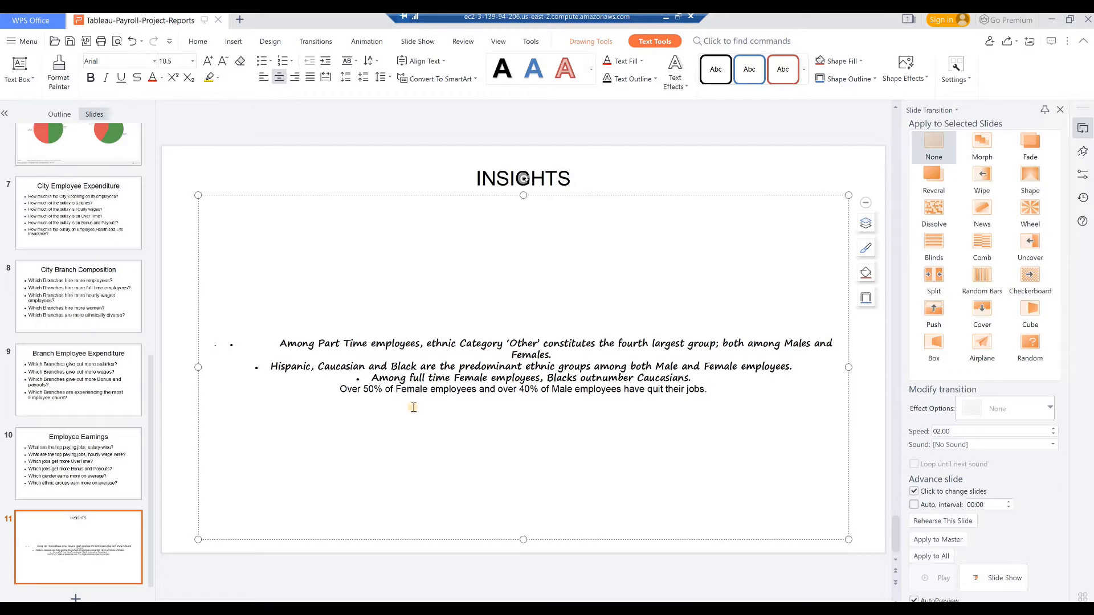
Switch to Tableau Public, duplicate the Churn Pie worksheet and rename the copy as Insurance Pie.
mouse_move(1072, 236)
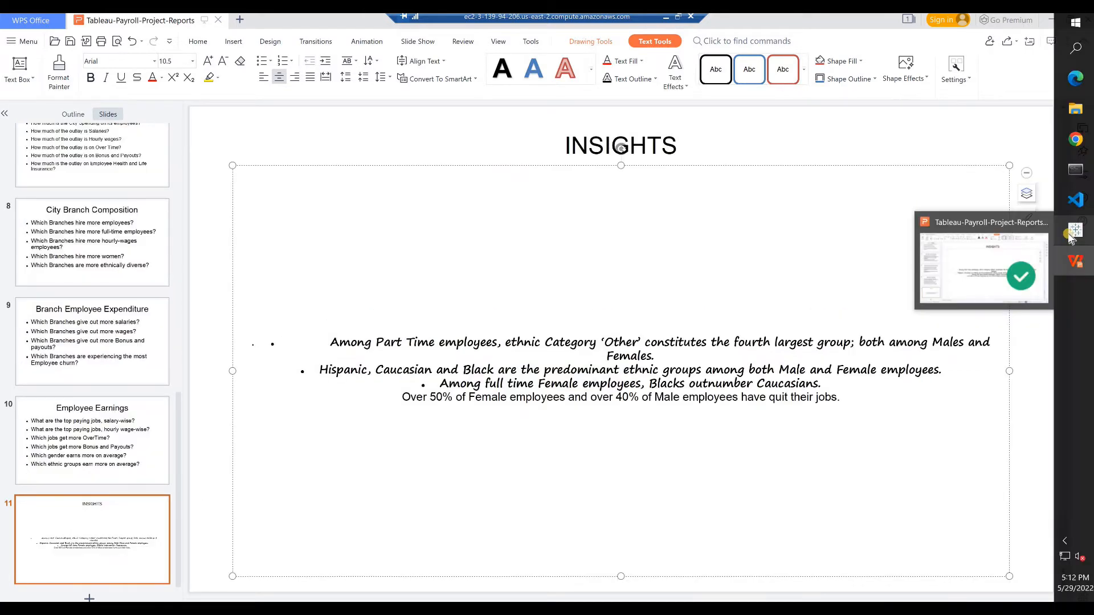
left_click(1072, 235)
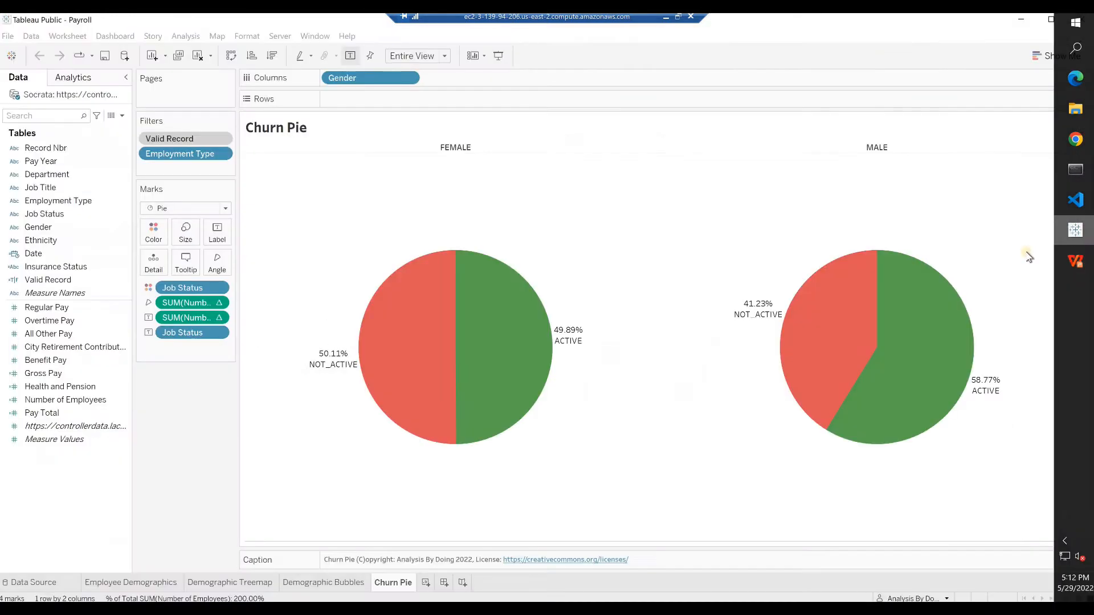
right_click(397, 587)
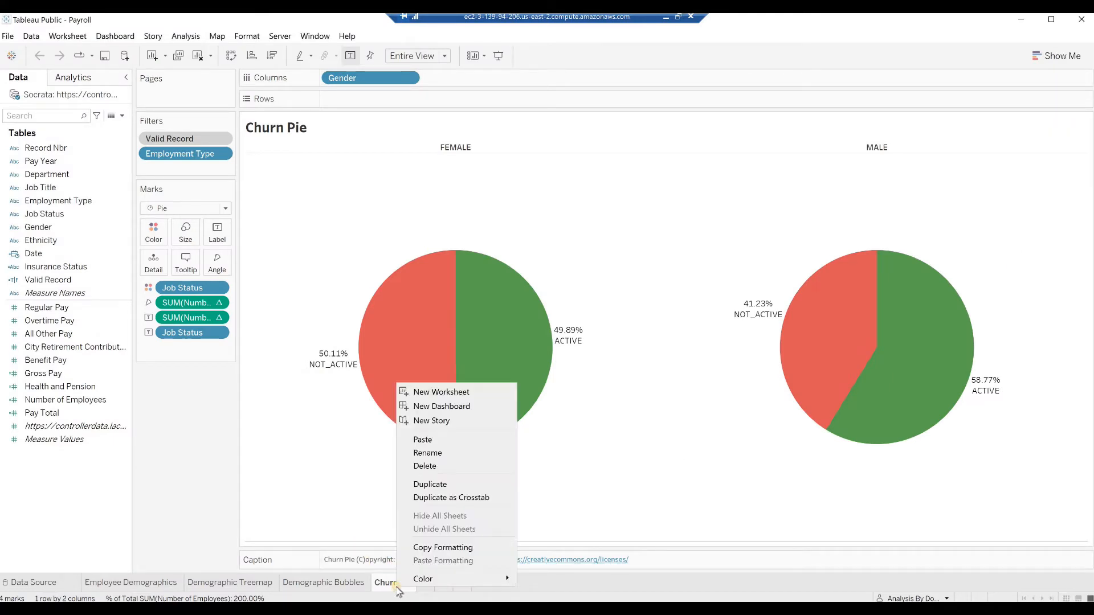
left_click(444, 486)
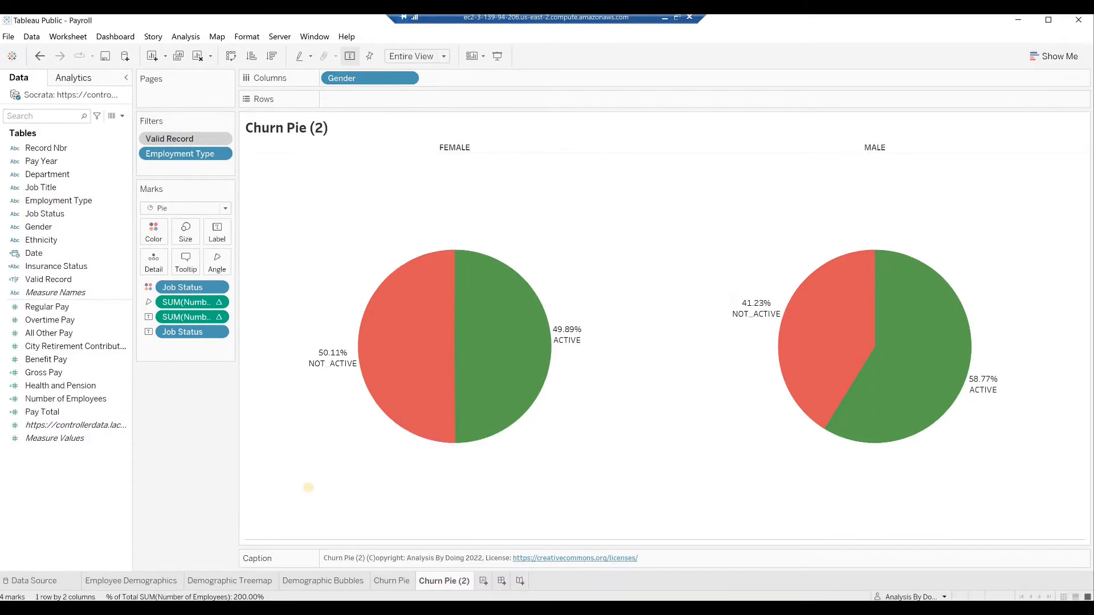
double_click(452, 583)
type("Insurance Pie")
key("Return")
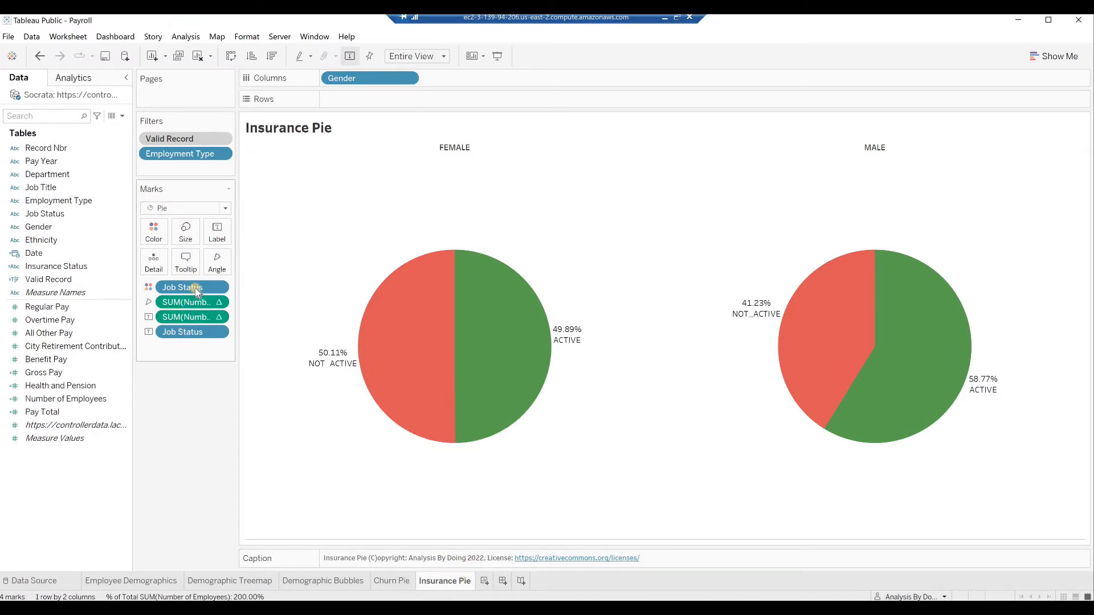
Remove Job Status from the Insurance Pie marks and color the pie slices by Insurance Status.
left_click_drag(195, 288, 173, 435)
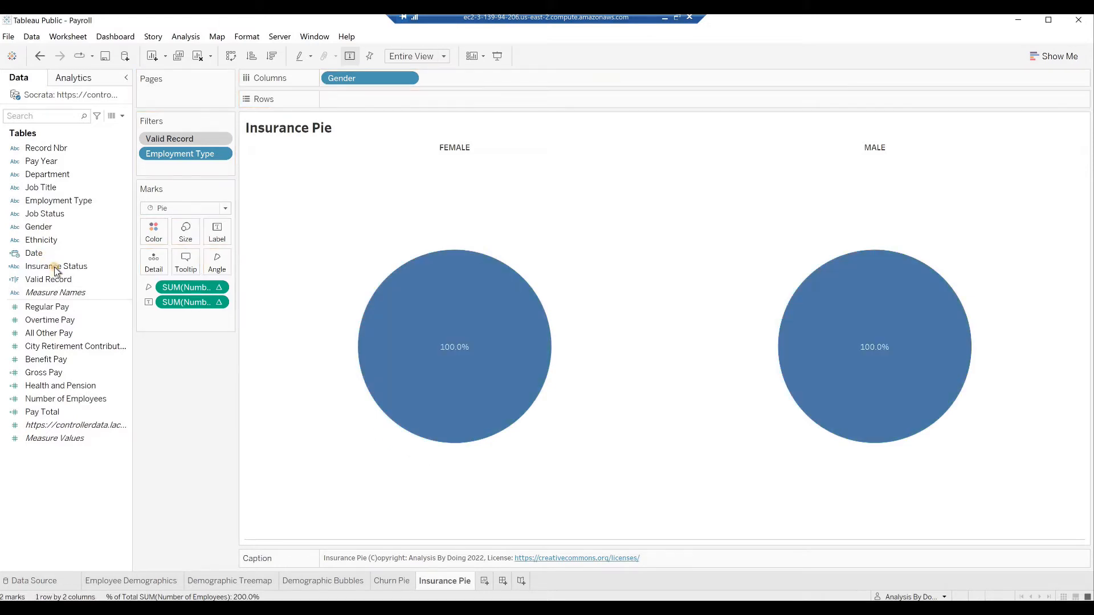
left_click(53, 267)
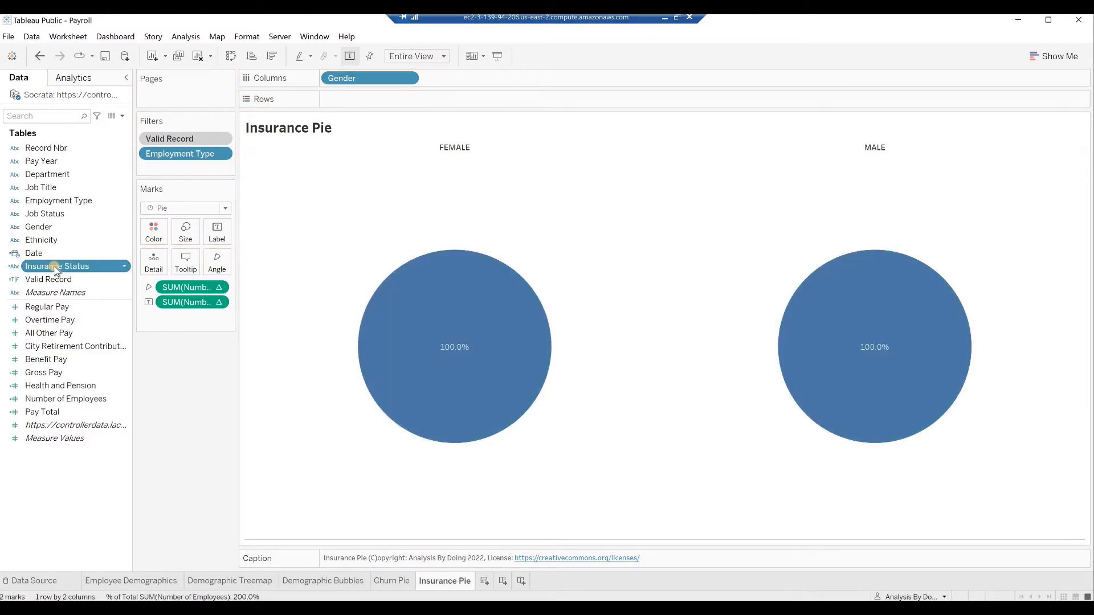
left_click_drag(55, 269, 157, 246)
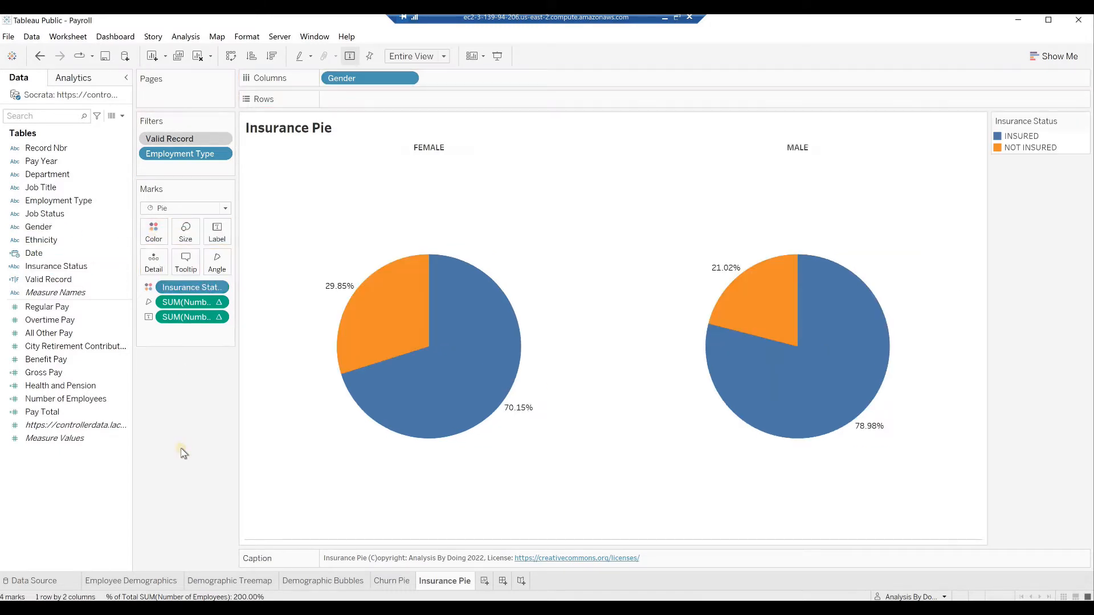
Color the INSURED slices green and the NOT INSURED slices red, using the Automatic palette.
left_click(147, 229)
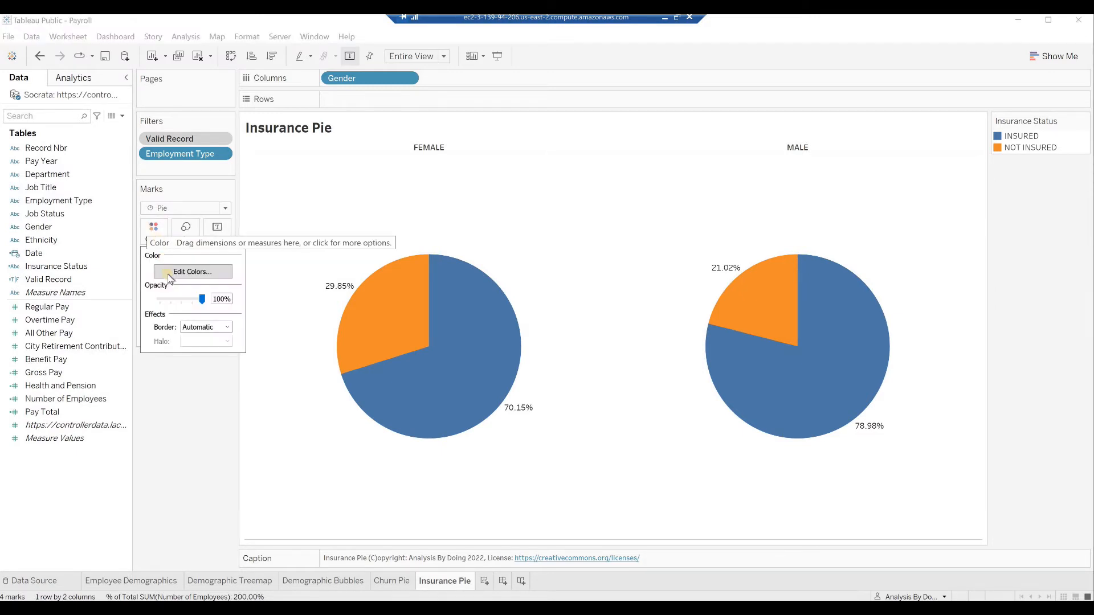
left_click(173, 275)
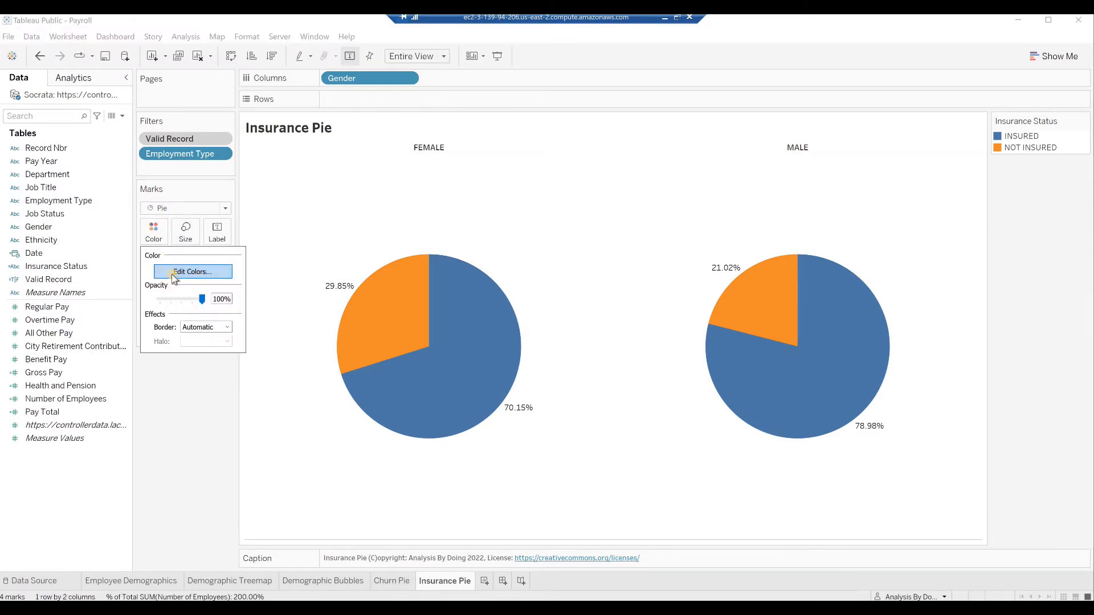
left_click(427, 218)
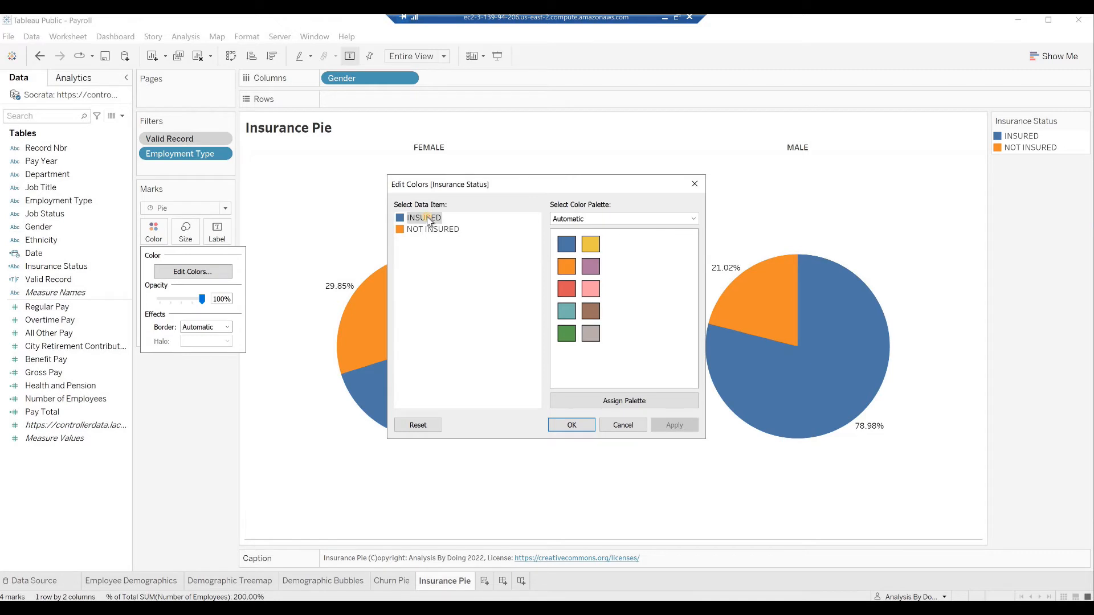
left_click(566, 334)
left_click(424, 228)
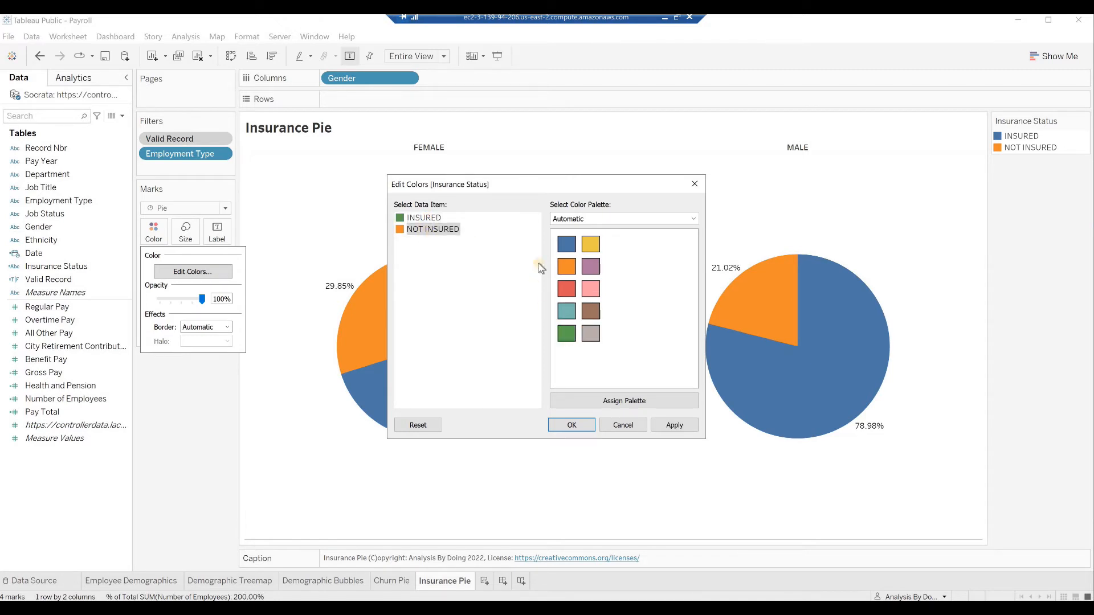
left_click(572, 292)
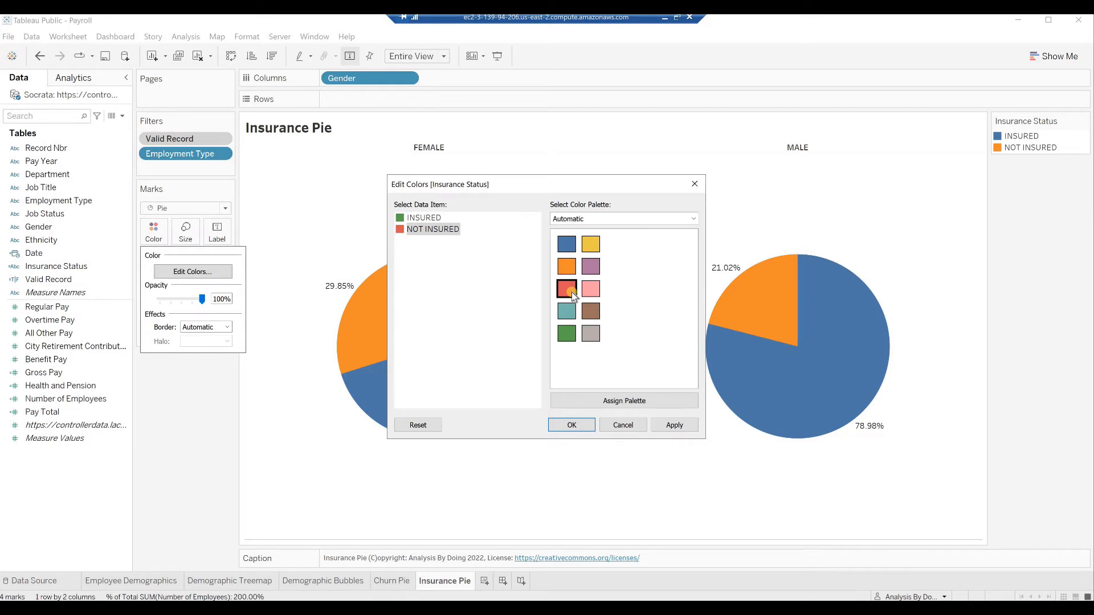
left_click(573, 426)
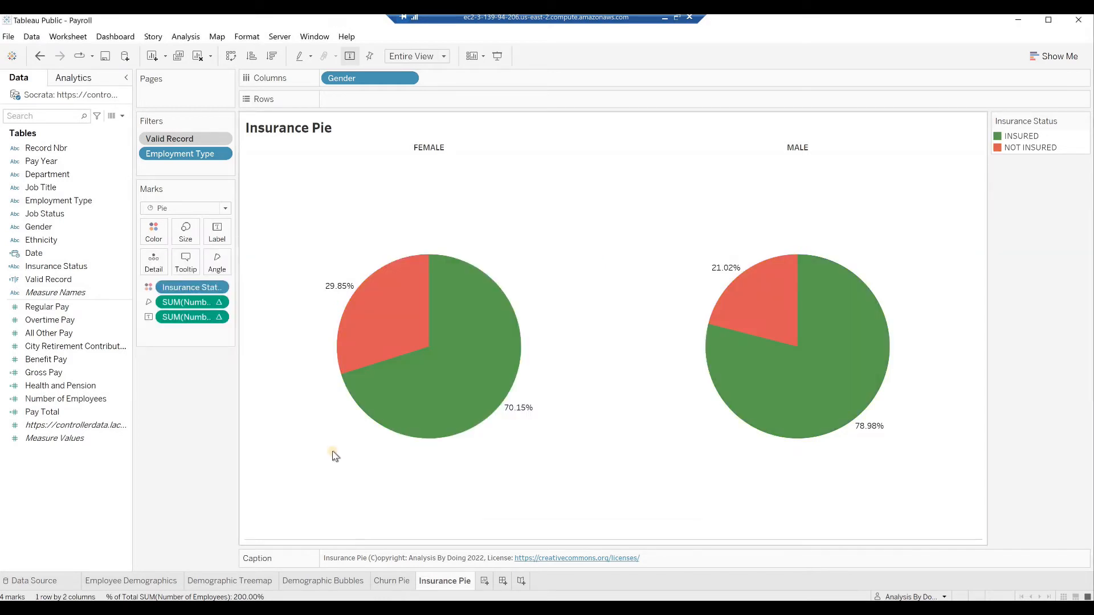
Add Insurance Status to the pie slice labels and hide the Insurance Status color legend.
left_click(54, 268)
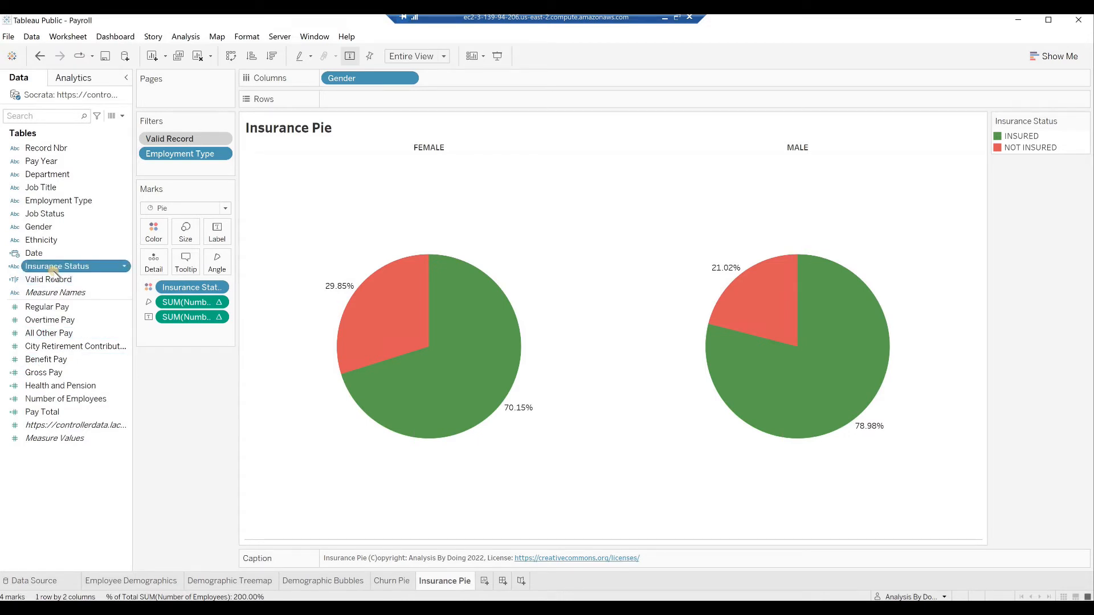
left_click_drag(54, 271, 218, 235)
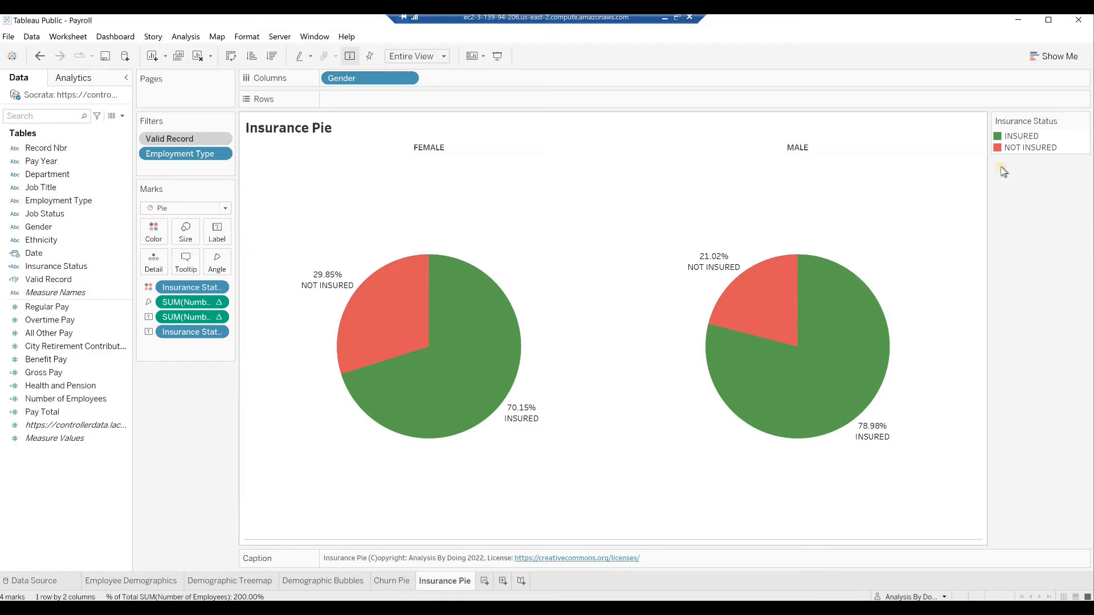
left_click(1083, 122)
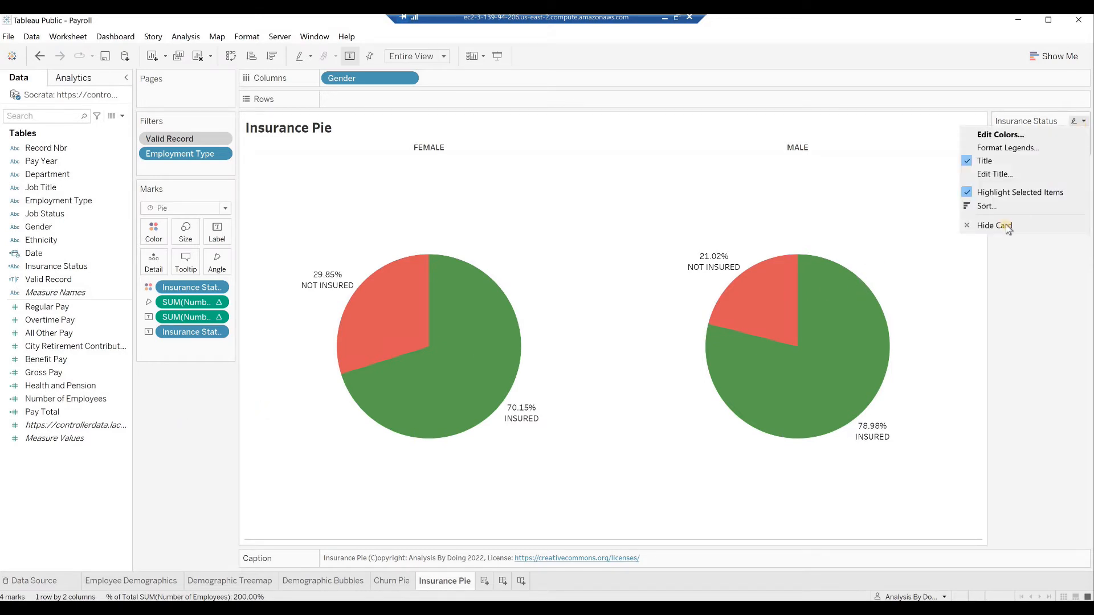
left_click(984, 226)
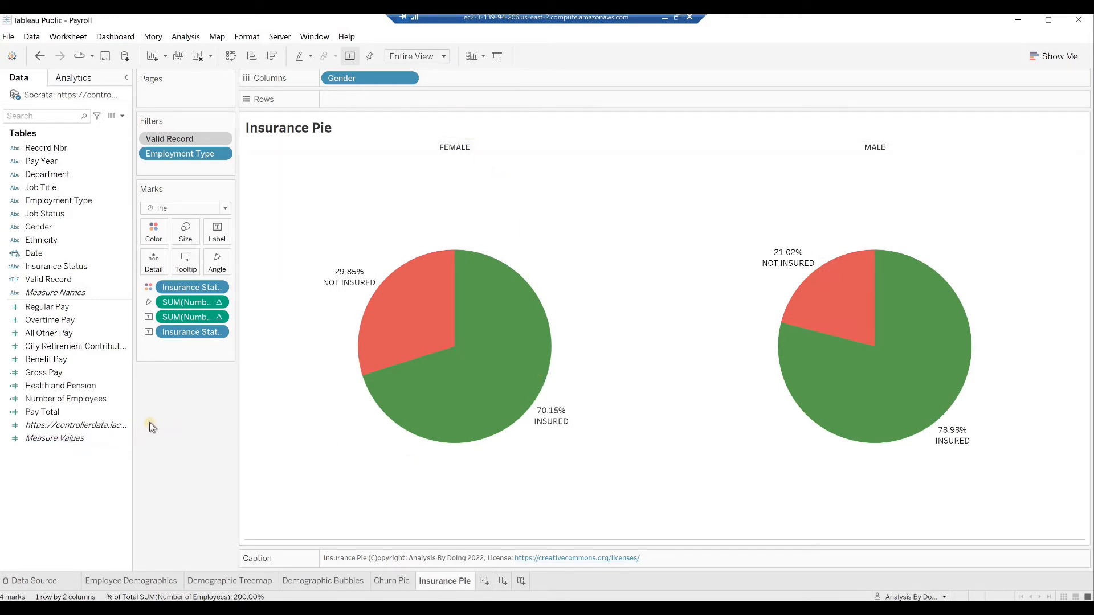
Add the data source's record count field to the slice labels and clear its table calculation.
left_click(87, 425)
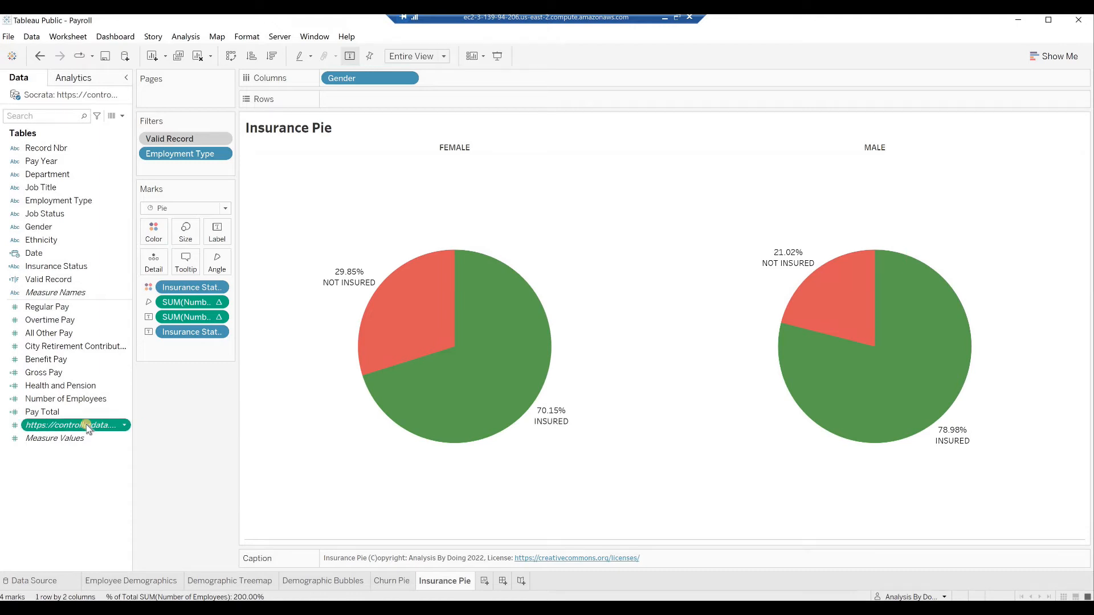
left_click_drag(107, 408, 215, 234)
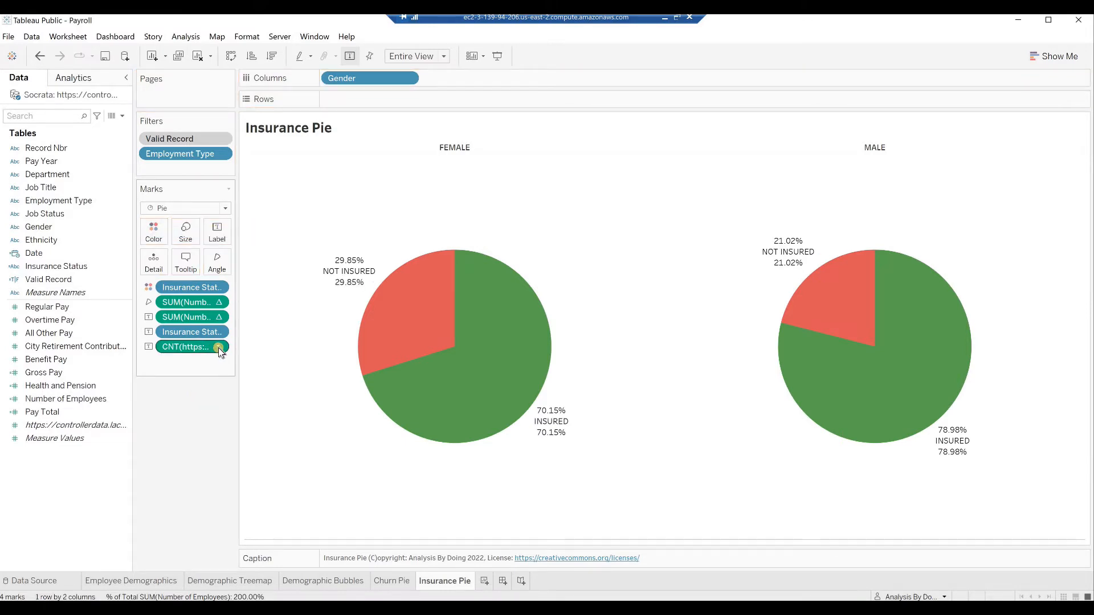
left_click(218, 348)
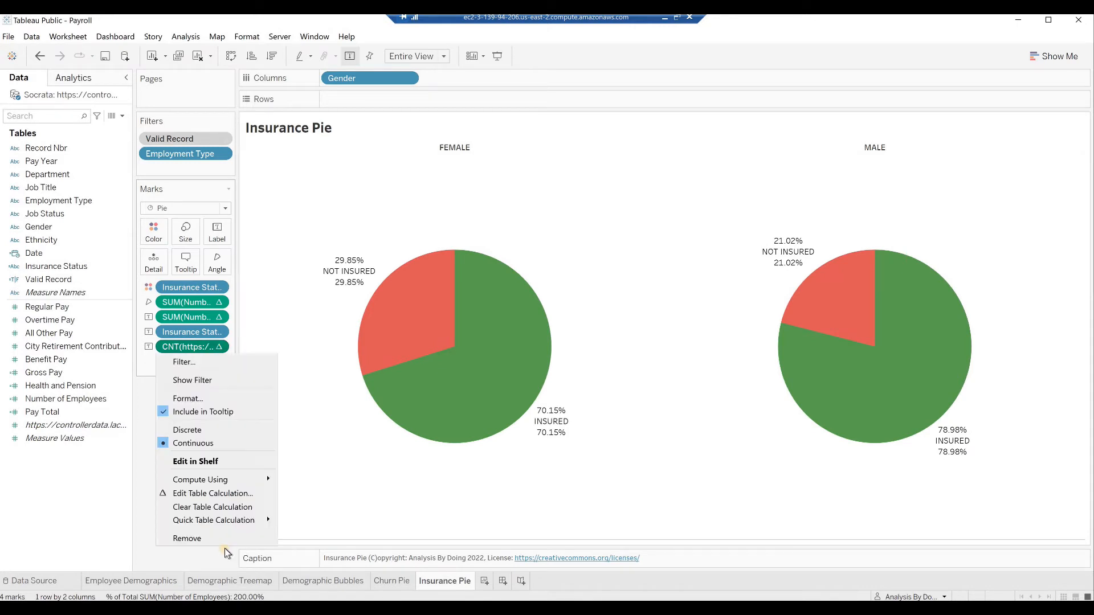
left_click(215, 508)
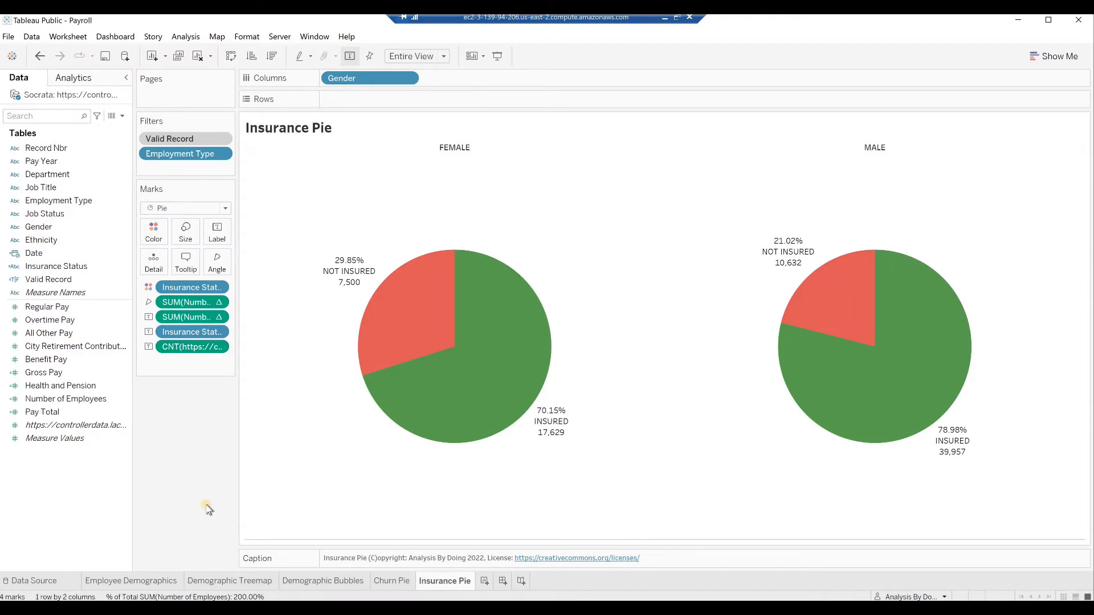
Show the Department filter as a single-value dropdown offering all values in context, and set it to (All).
left_click(123, 176)
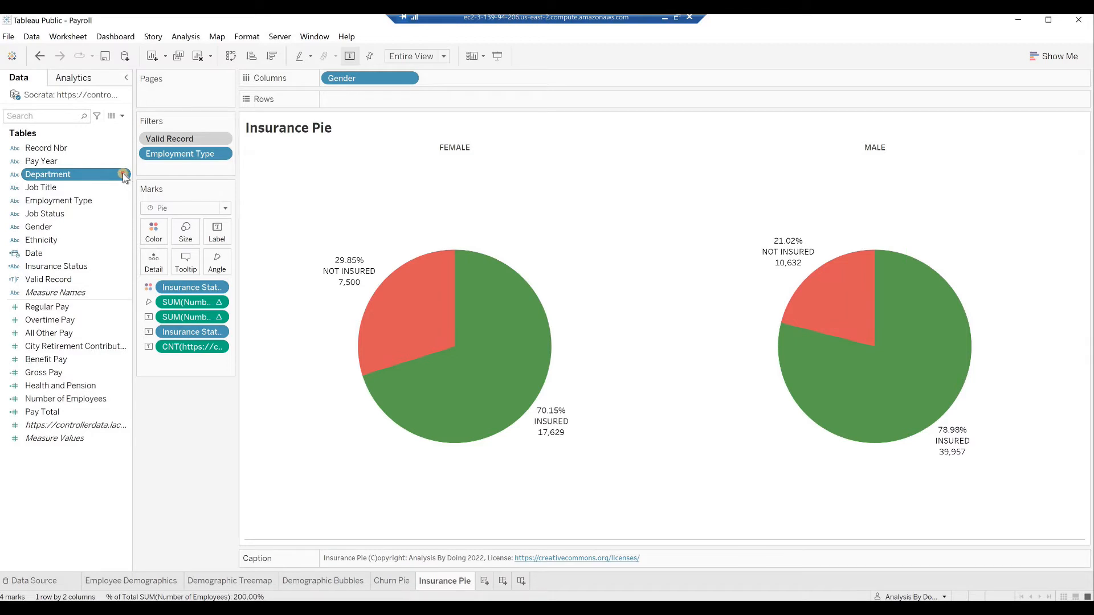
left_click(124, 175)
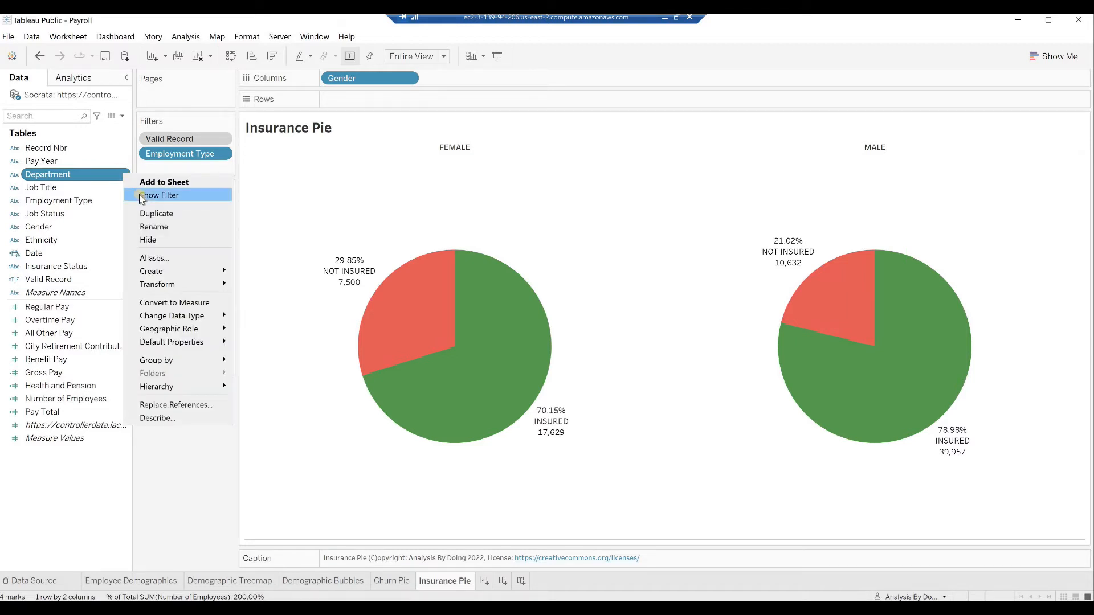
left_click(142, 196)
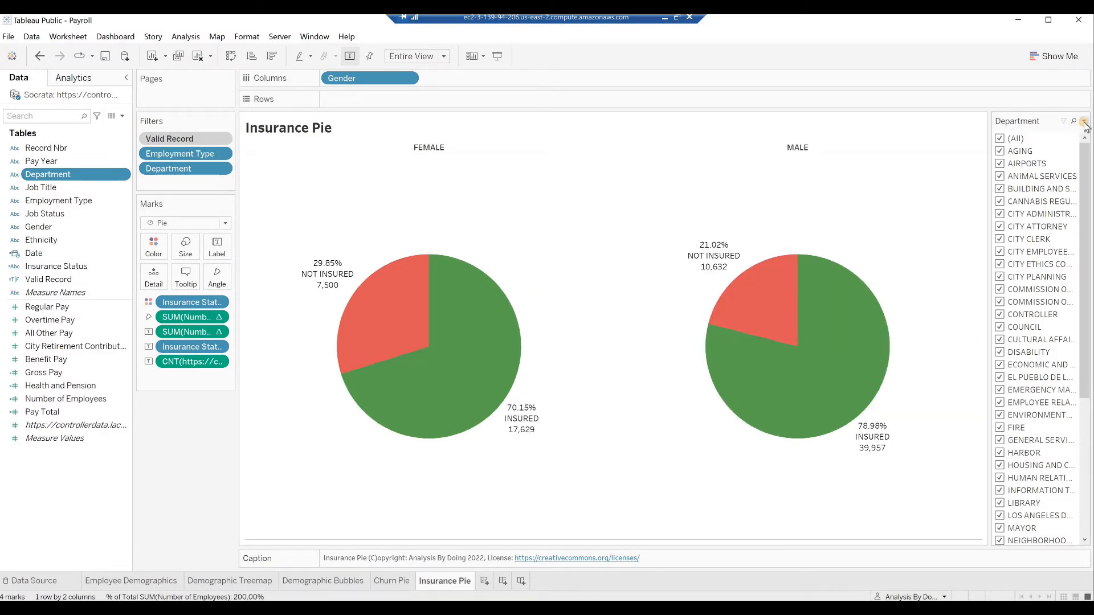
left_click(1084, 121)
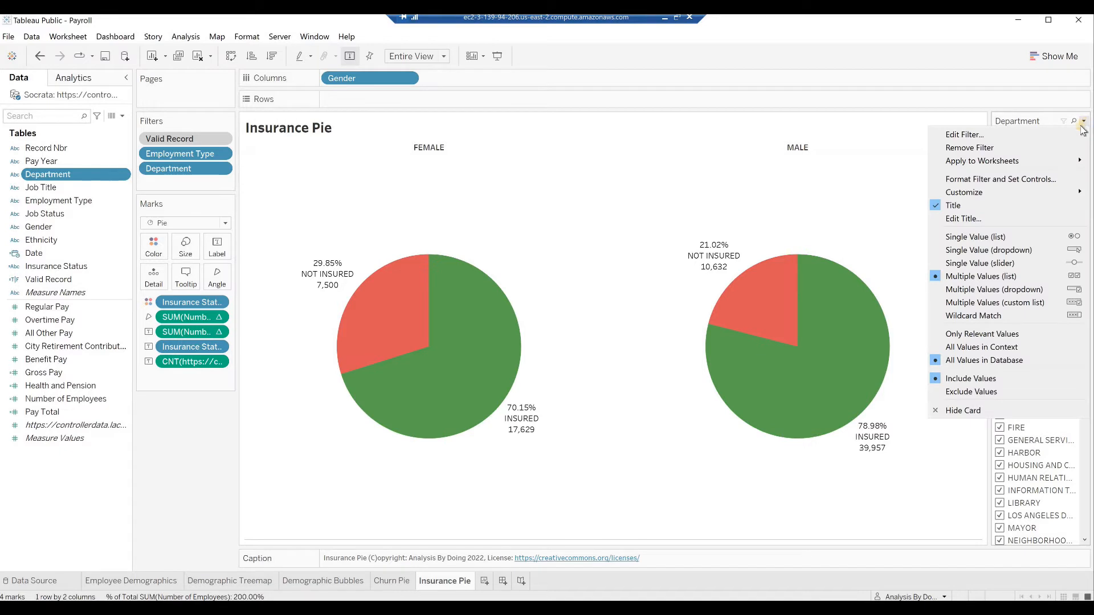
left_click(959, 253)
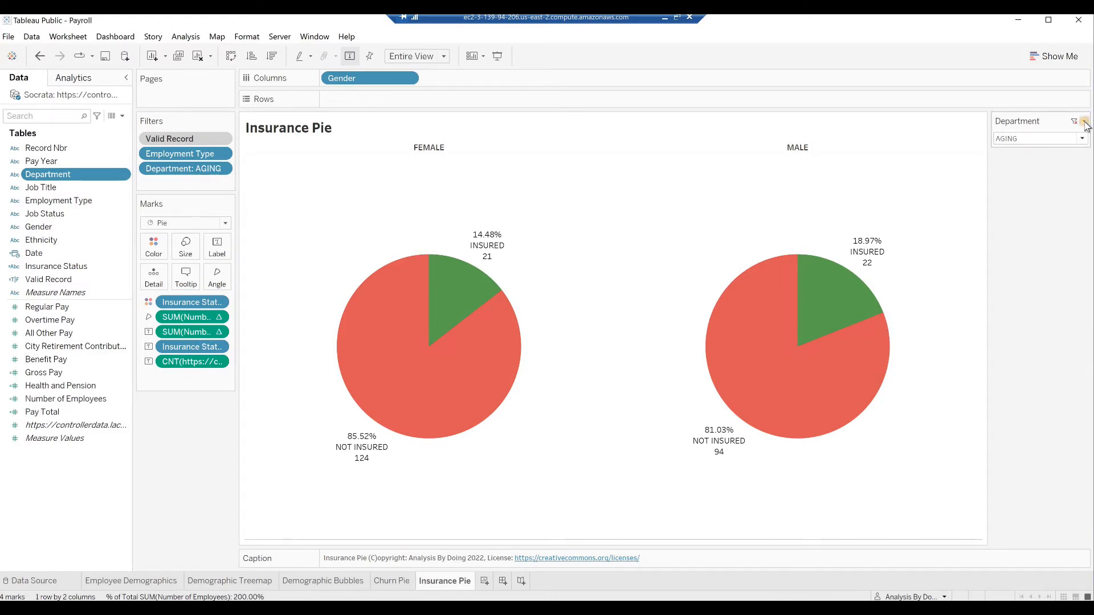
left_click(1084, 122)
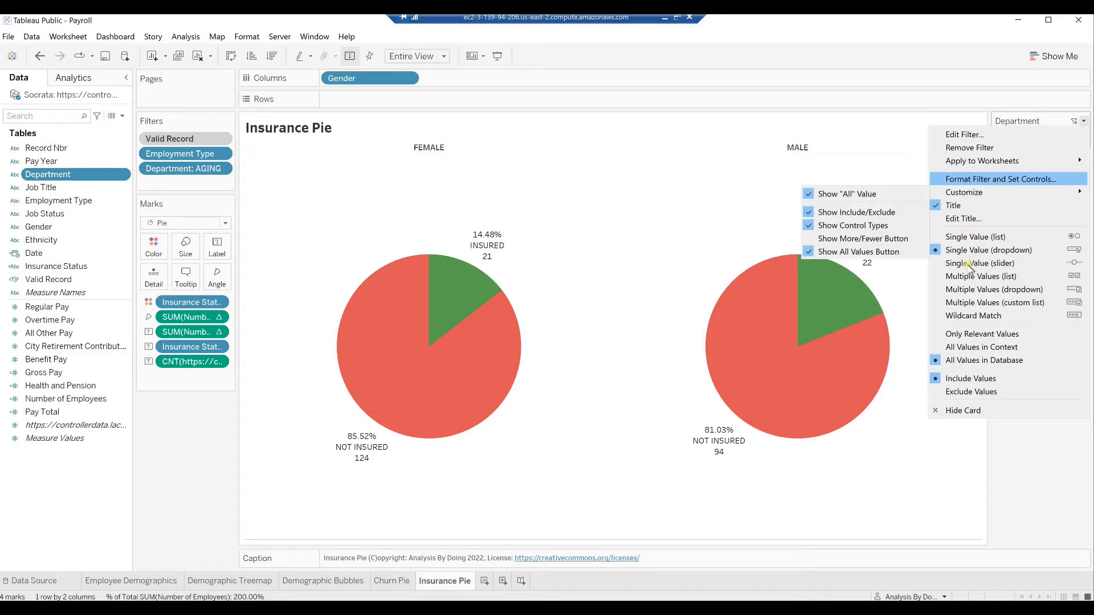
left_click(950, 349)
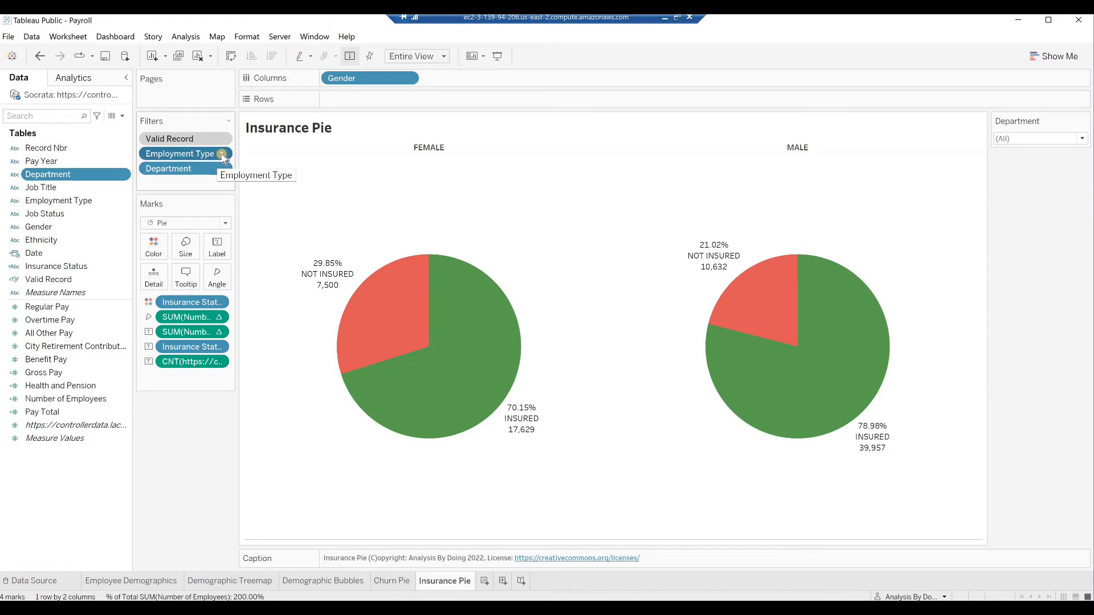
Edit the Employment Type filter to include FULL_TIME, PART_TIME and PER_EVENT, with Exclude turned off.
double_click(221, 153)
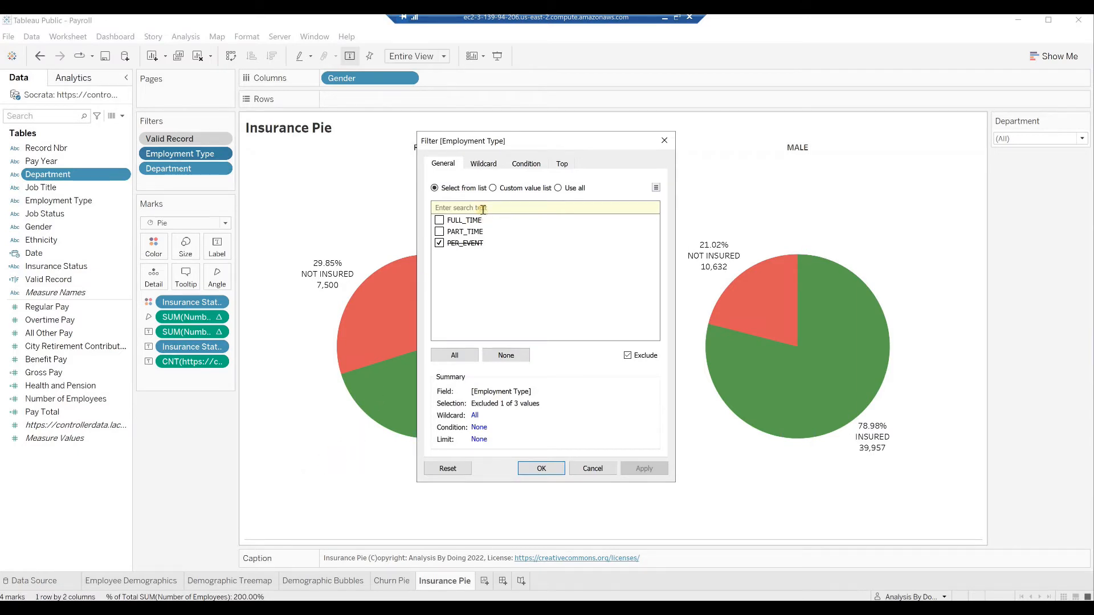
left_click(453, 354)
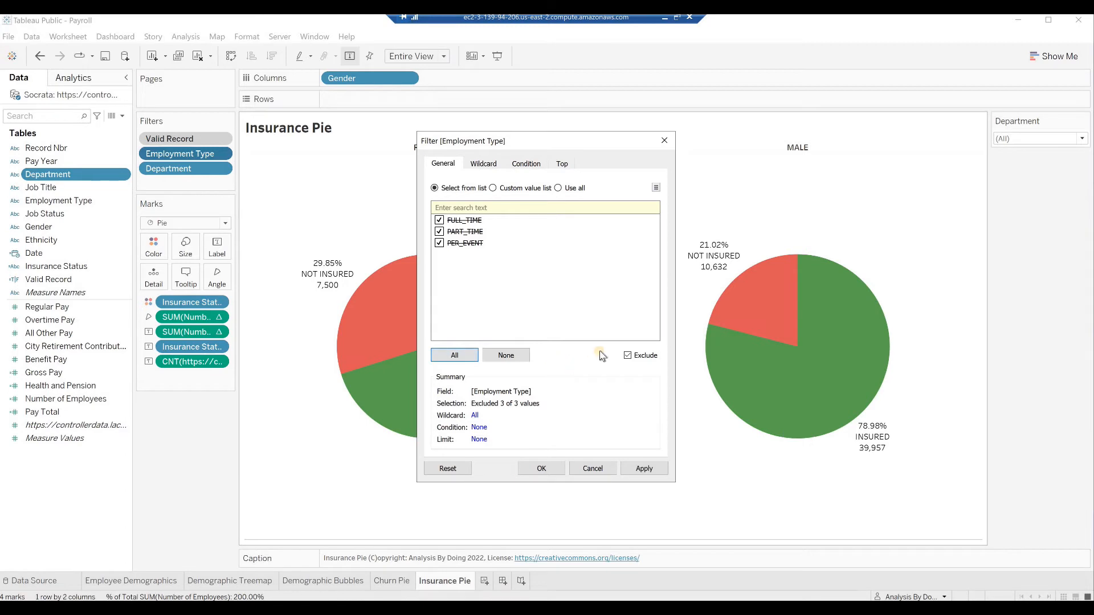
left_click(627, 355)
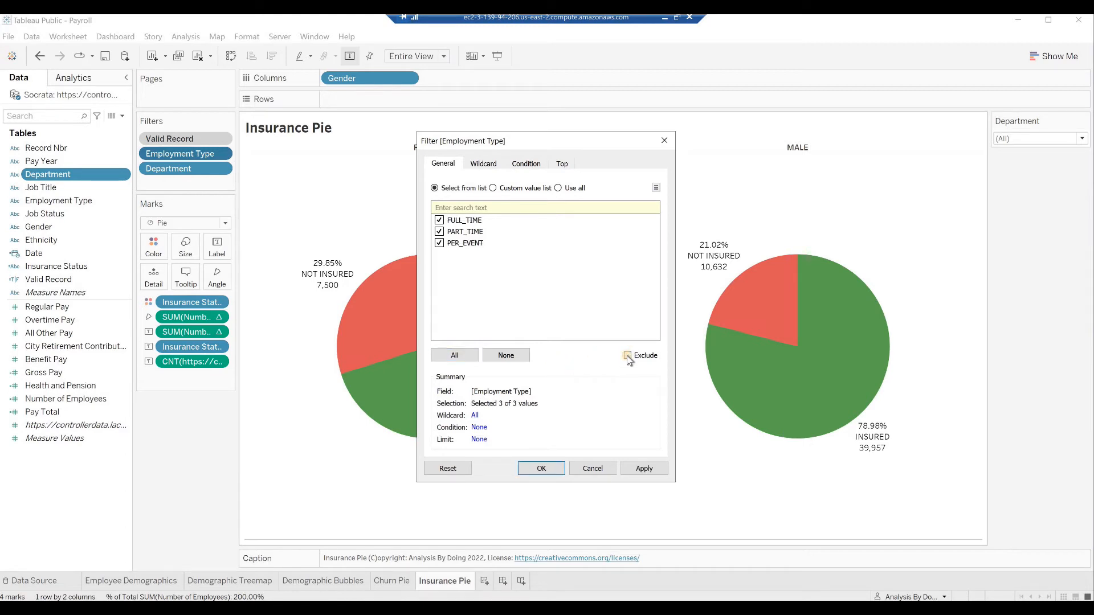
left_click(541, 469)
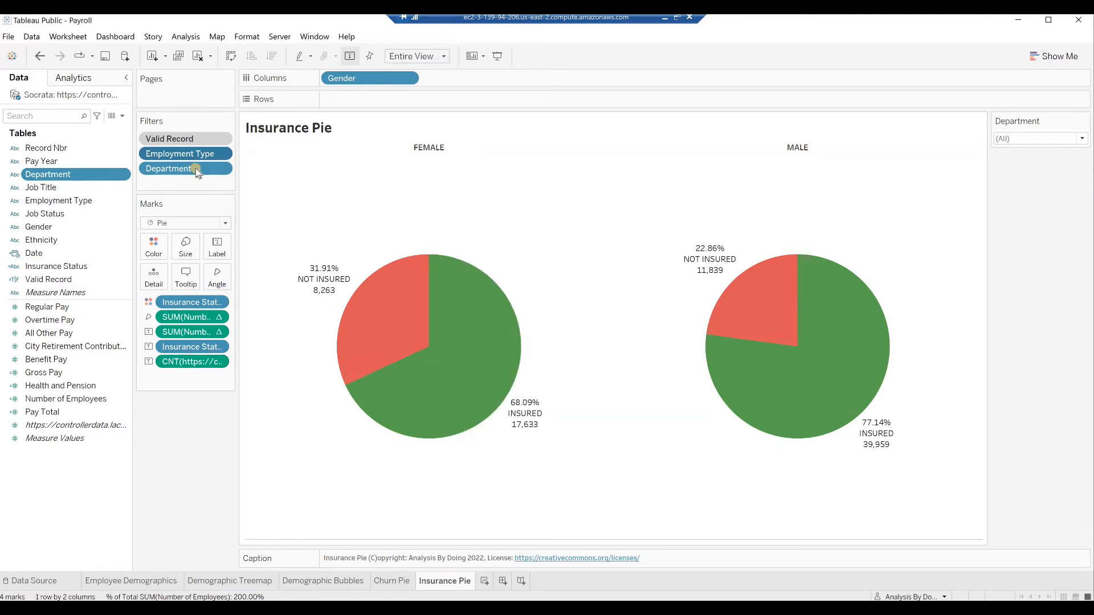
Show the Employment Type filter on the sheet with all values in context, leaving only FULL_TIME and PART_TIME selected.
left_click(221, 154)
left_click(221, 154)
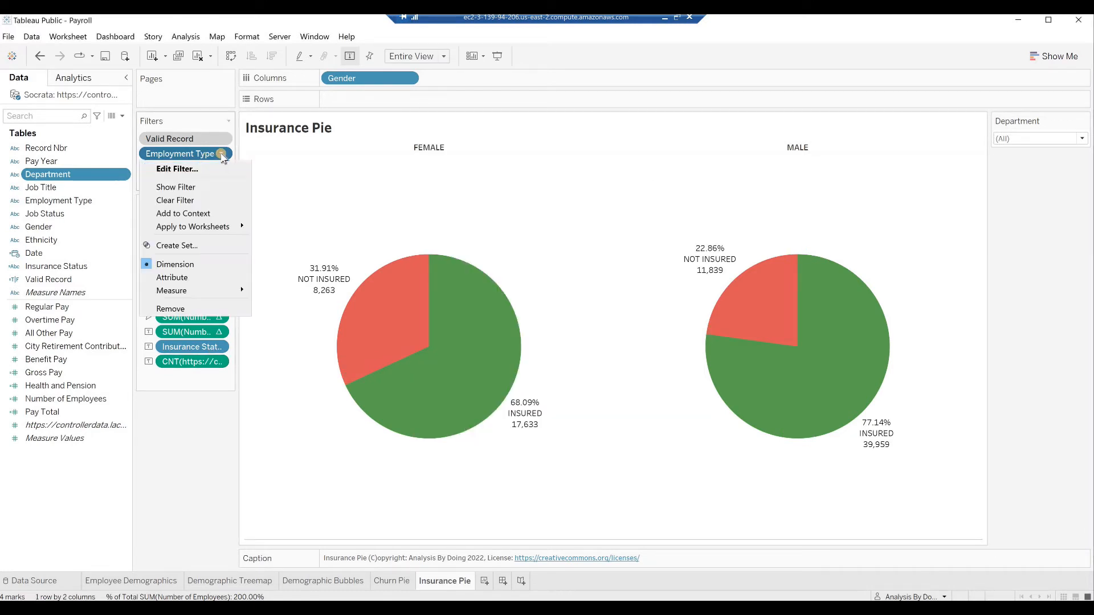
left_click(197, 188)
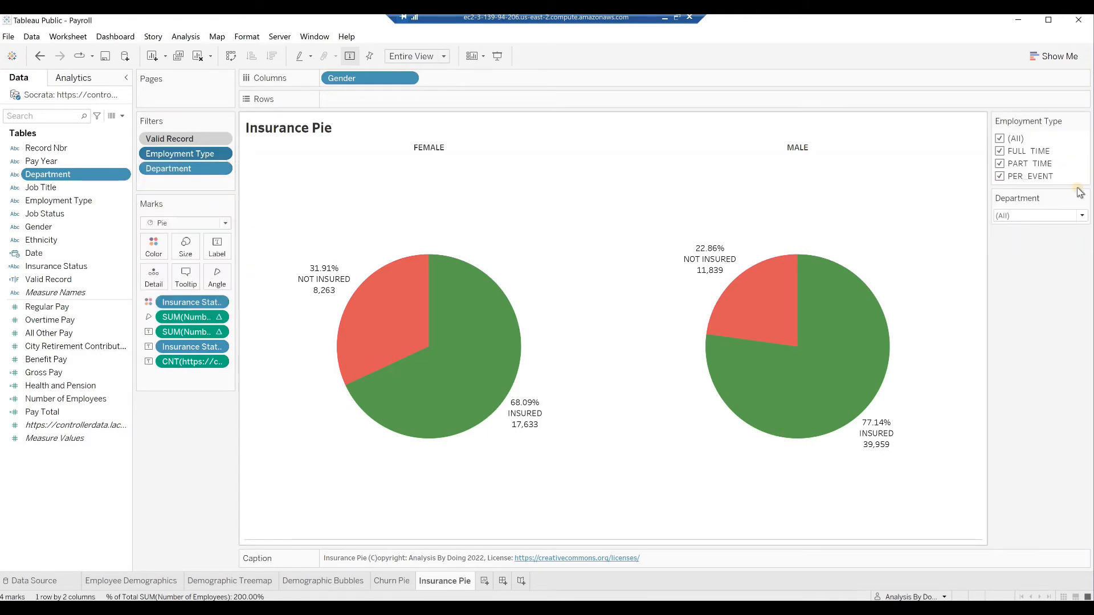
mouse_move(1087, 125)
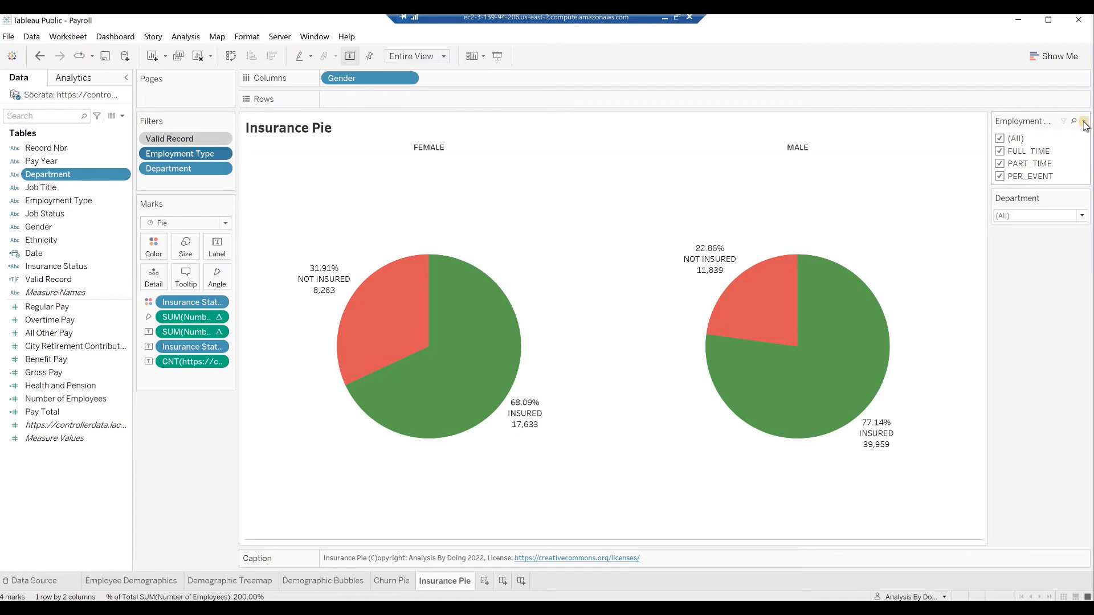
left_click(1084, 122)
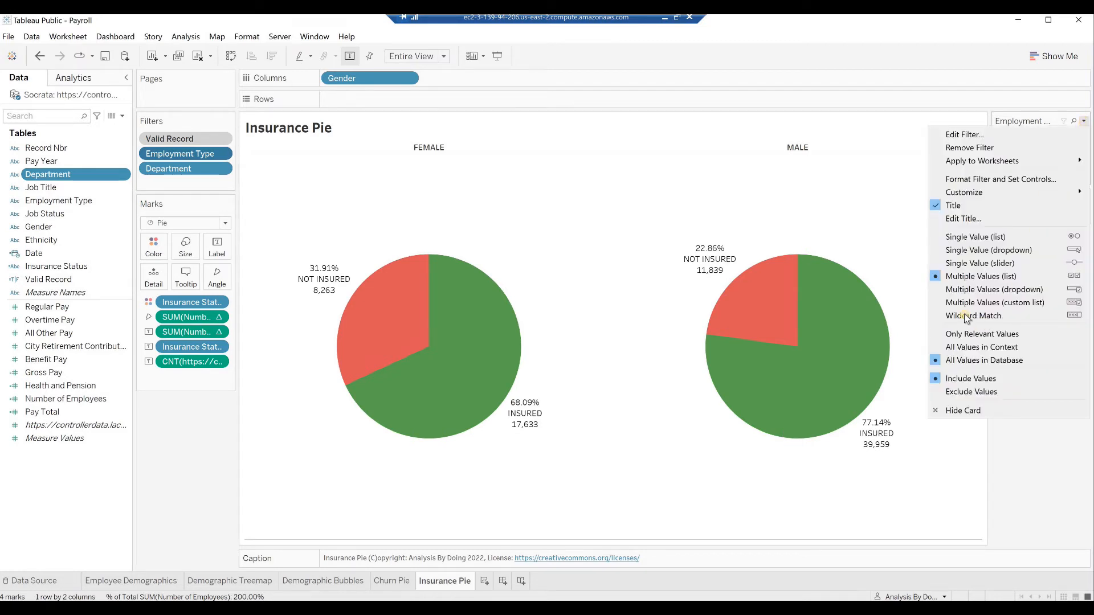
left_click(948, 349)
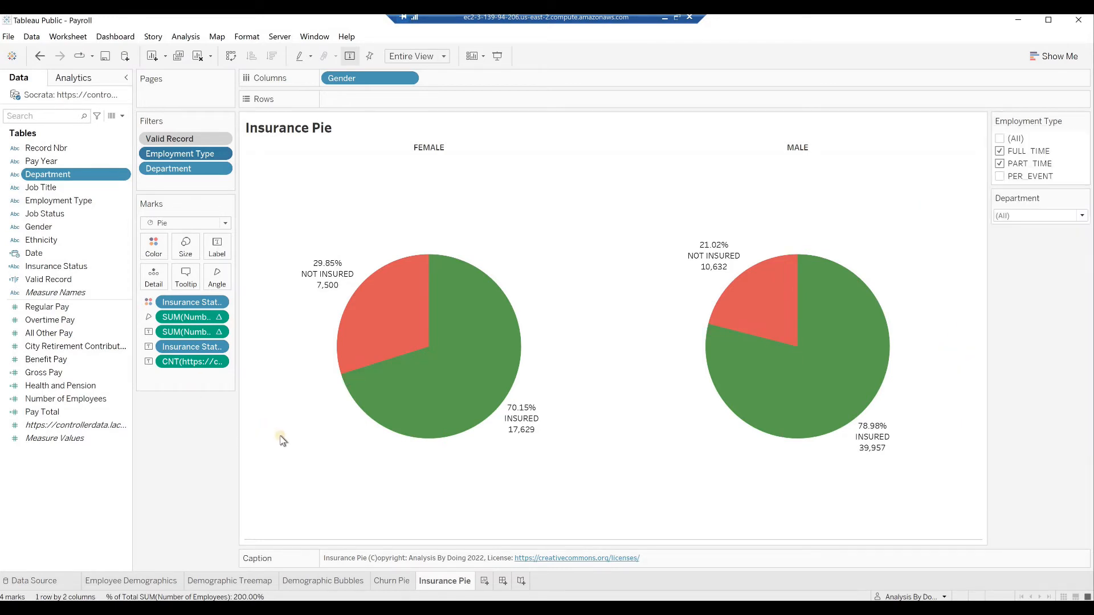
Capture a full-screen snip of the Insurance Pie sheet in presentation mode, and return to the worksheet view.
key("F7")
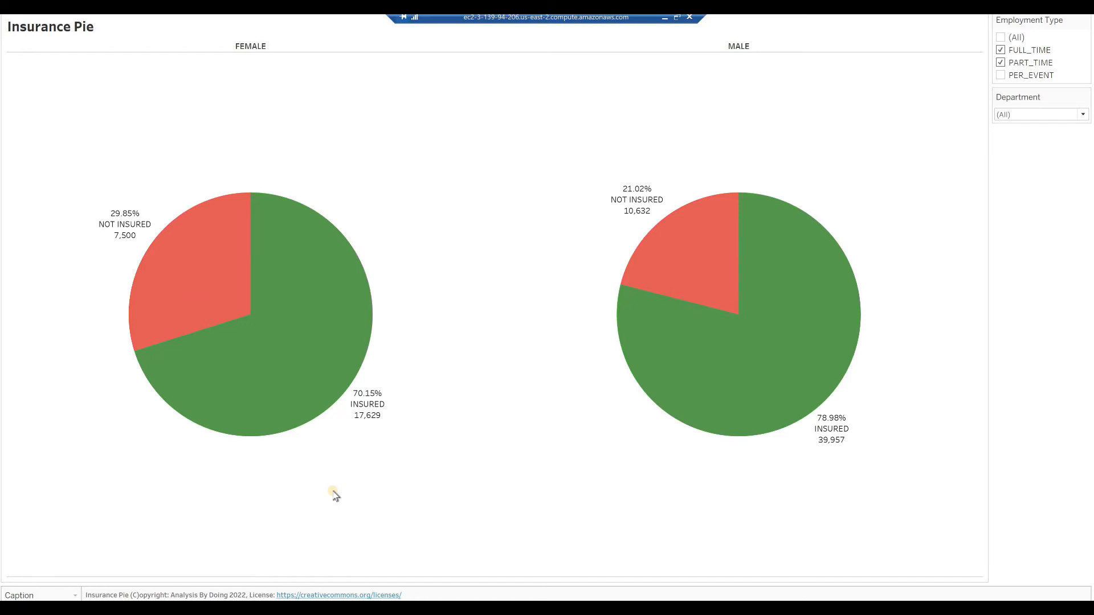
key("super+shift+s")
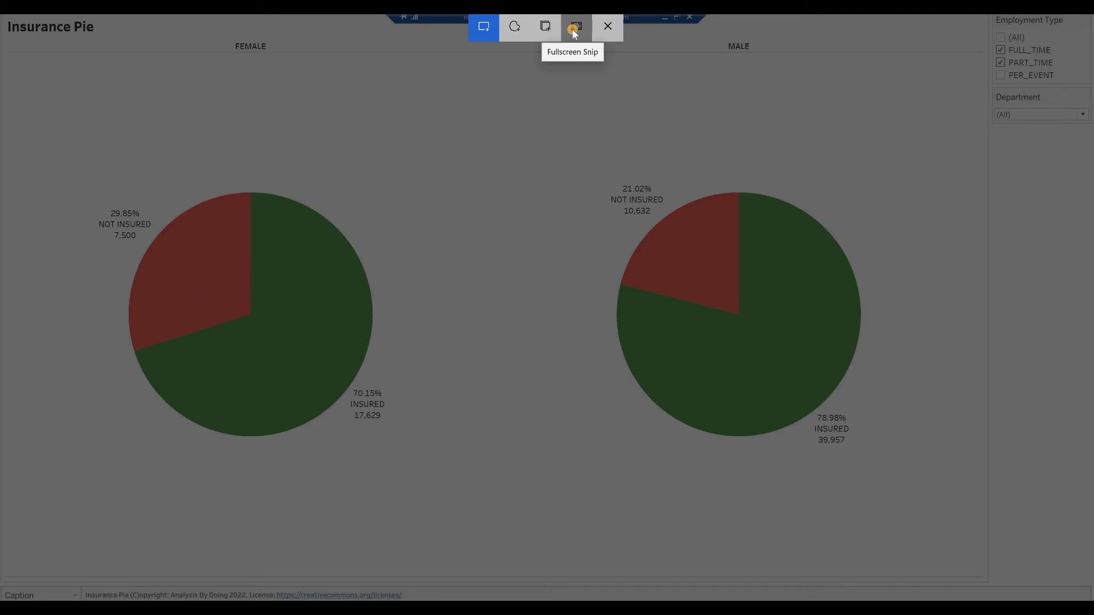
left_click(574, 30)
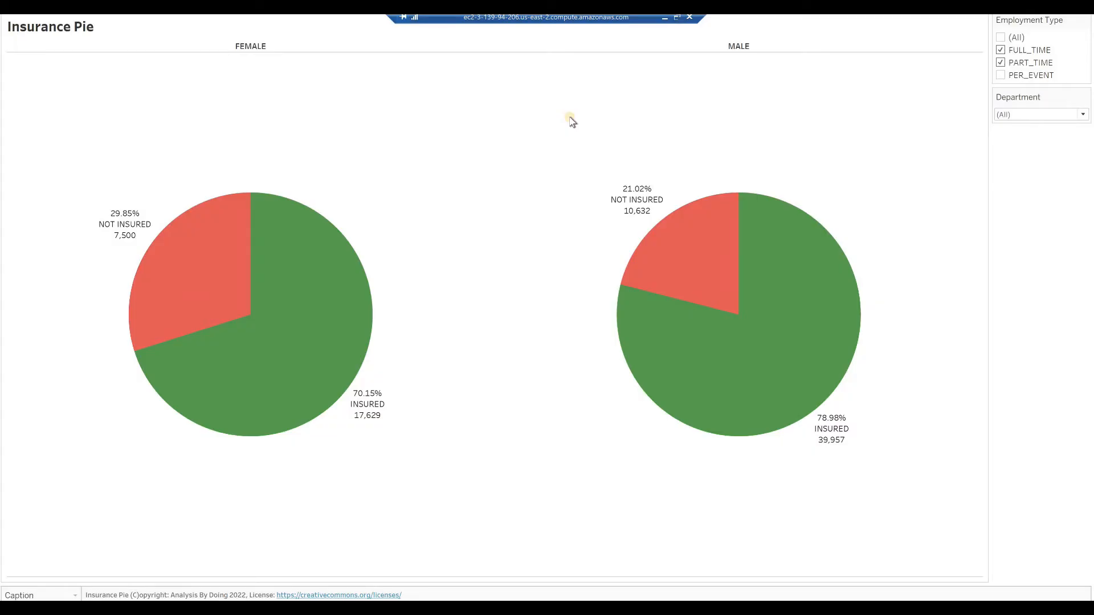
key("Escape")
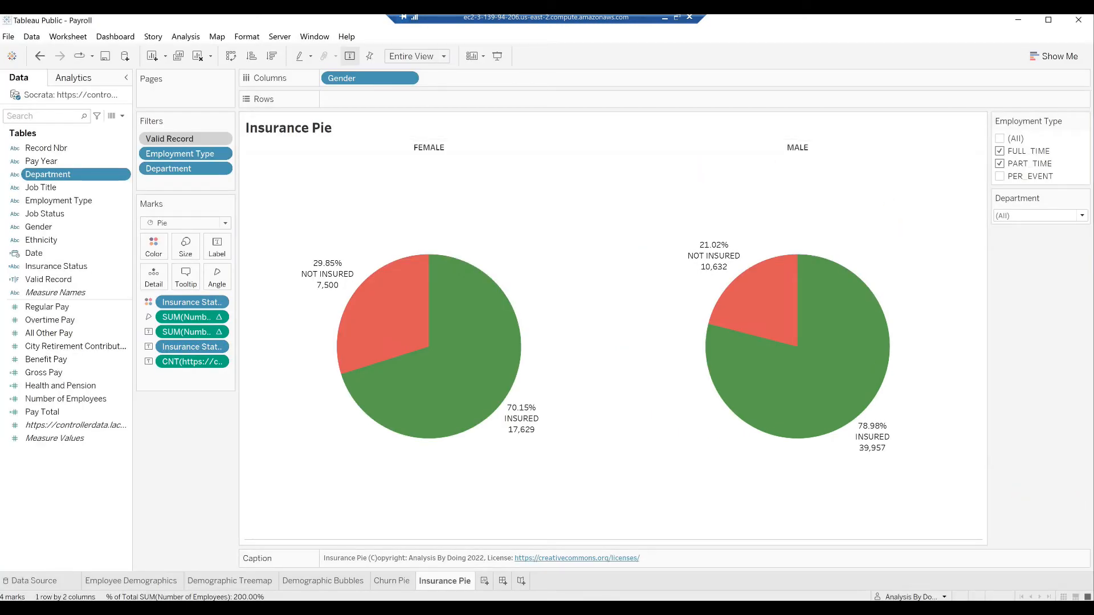
Switch to the WPS Office presentation and insert a new slide directly after the Churn Pie slide.
mouse_move(1072, 264)
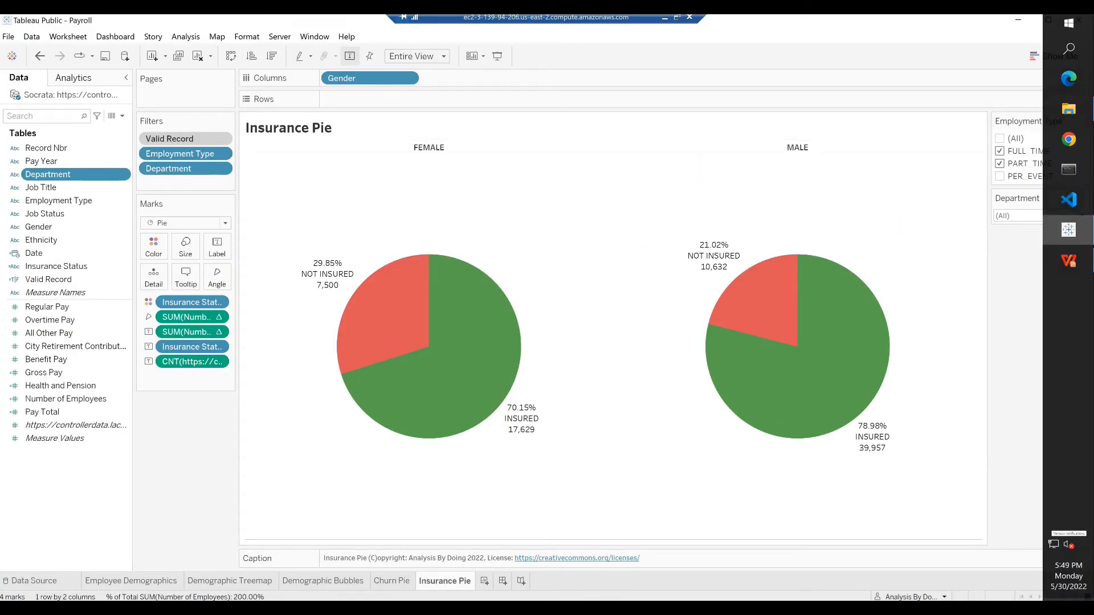
left_click(1072, 264)
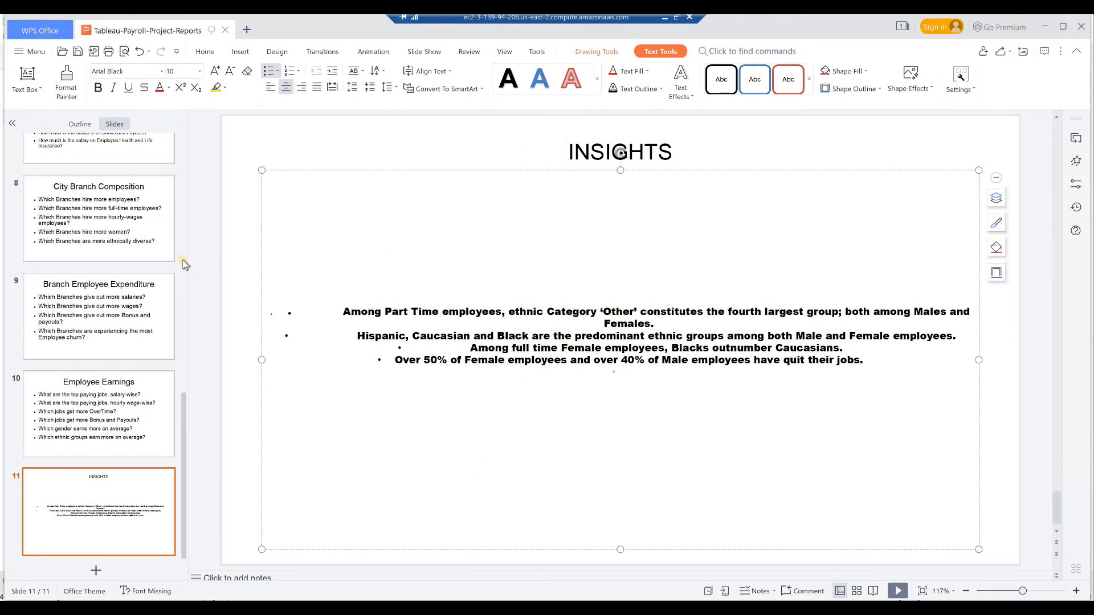
scroll(182, 259, "up", 5)
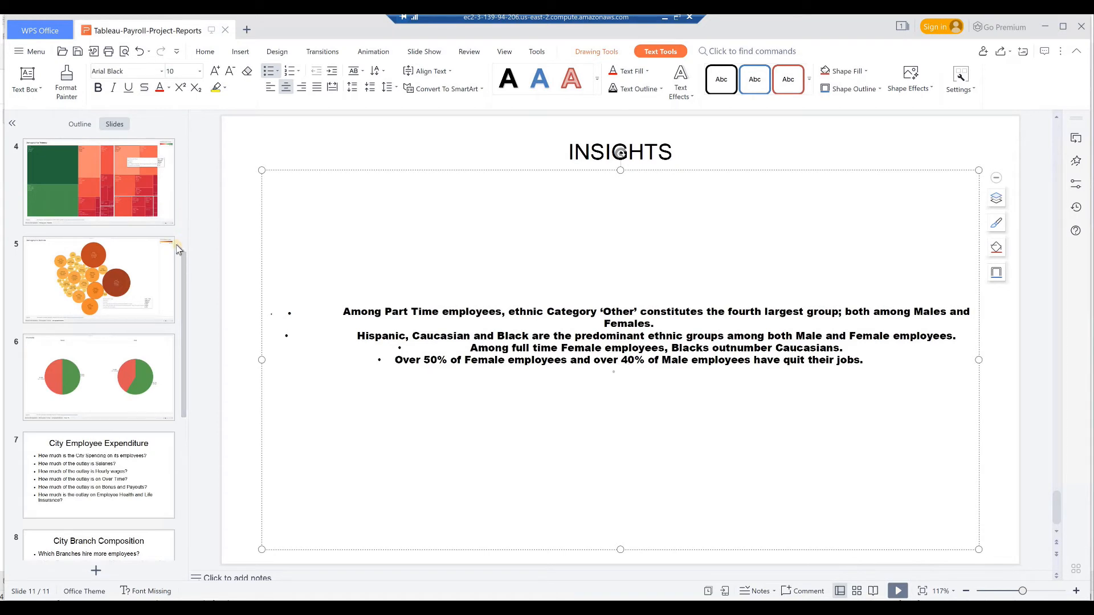
right_click(101, 431)
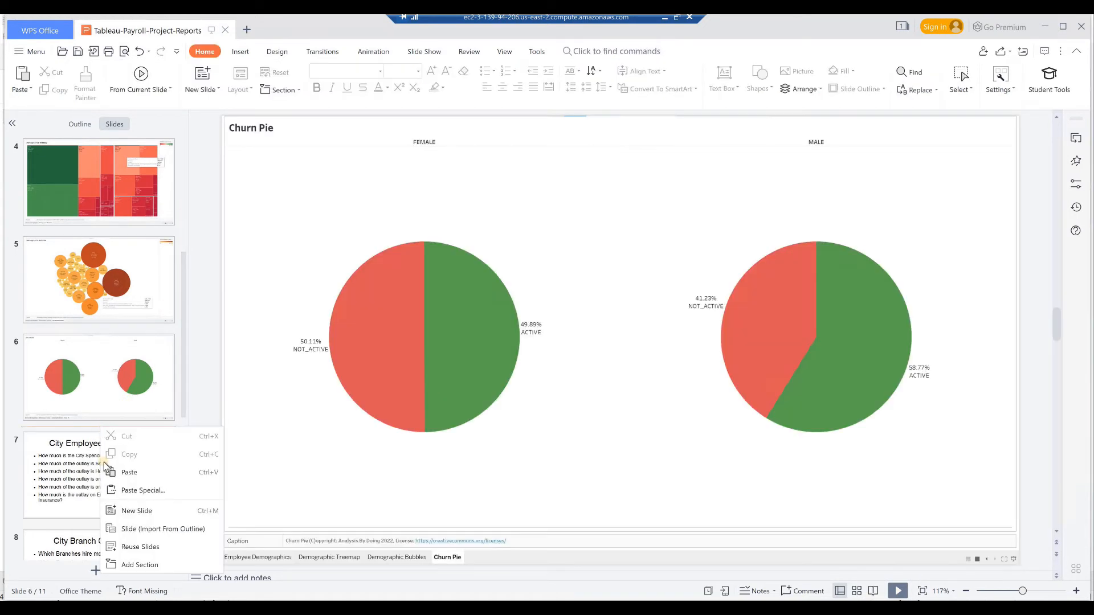
left_click(116, 511)
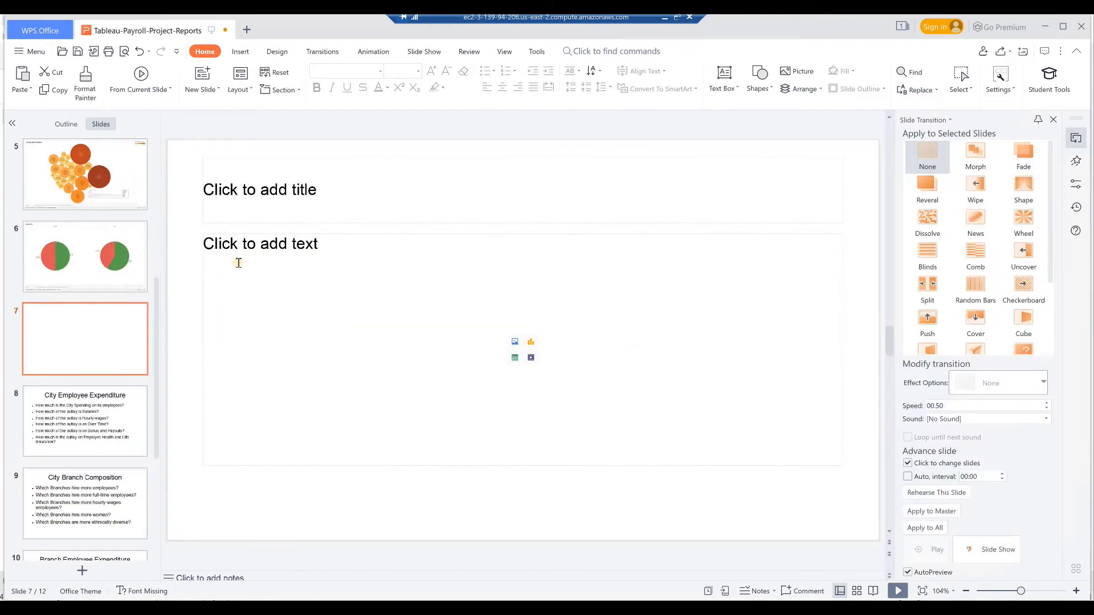
Delete the new slide's title placeholder and extend the text placeholder up to near the slide's upper edge.
left_click(508, 156)
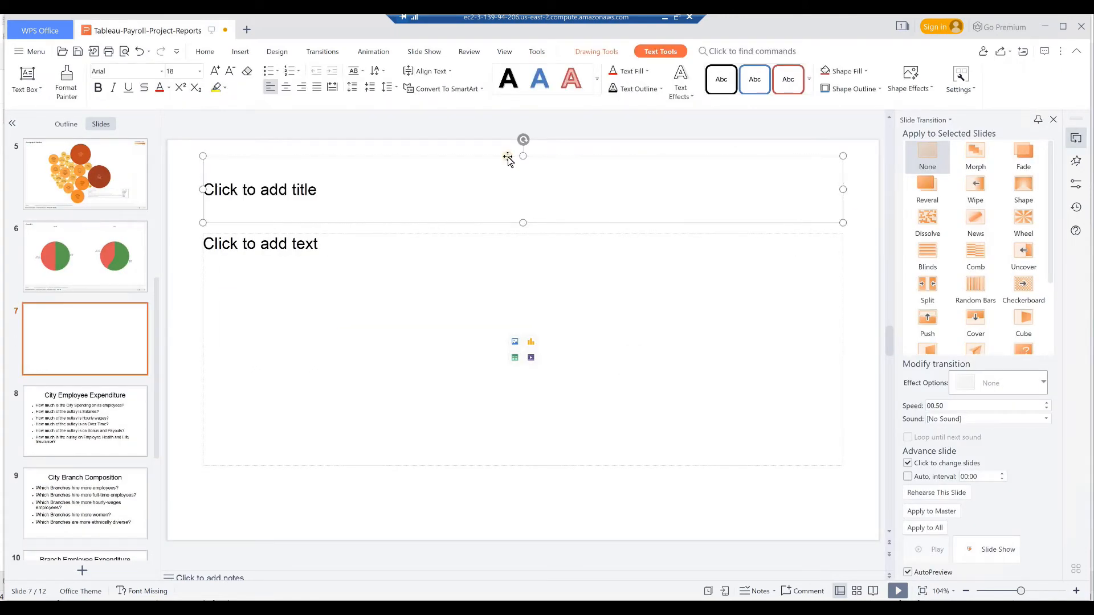
key("Delete")
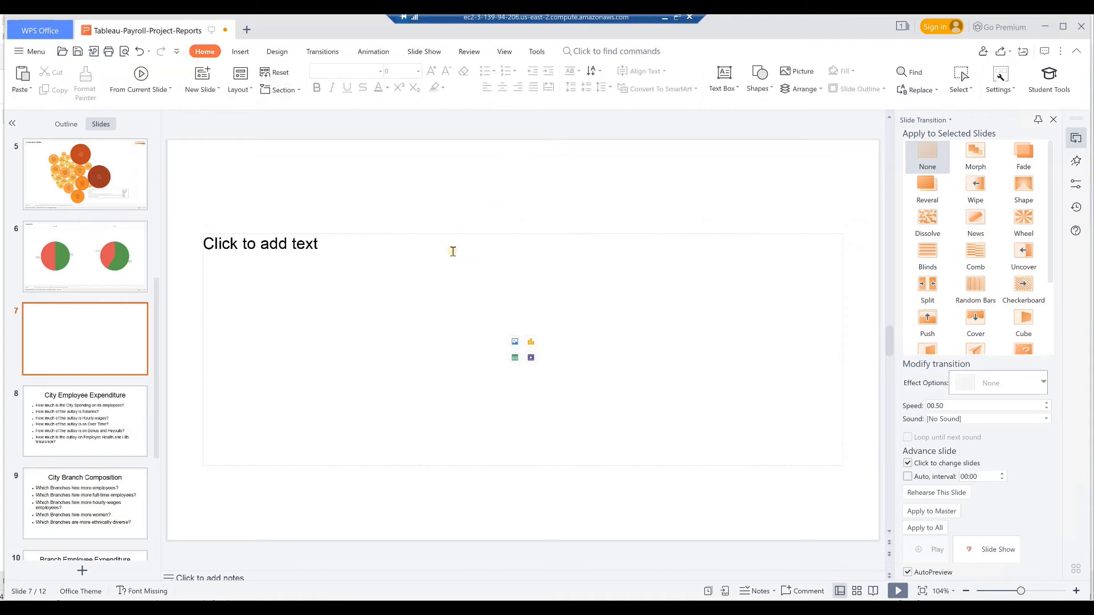
left_click(350, 260)
left_click_drag(522, 233, 525, 153)
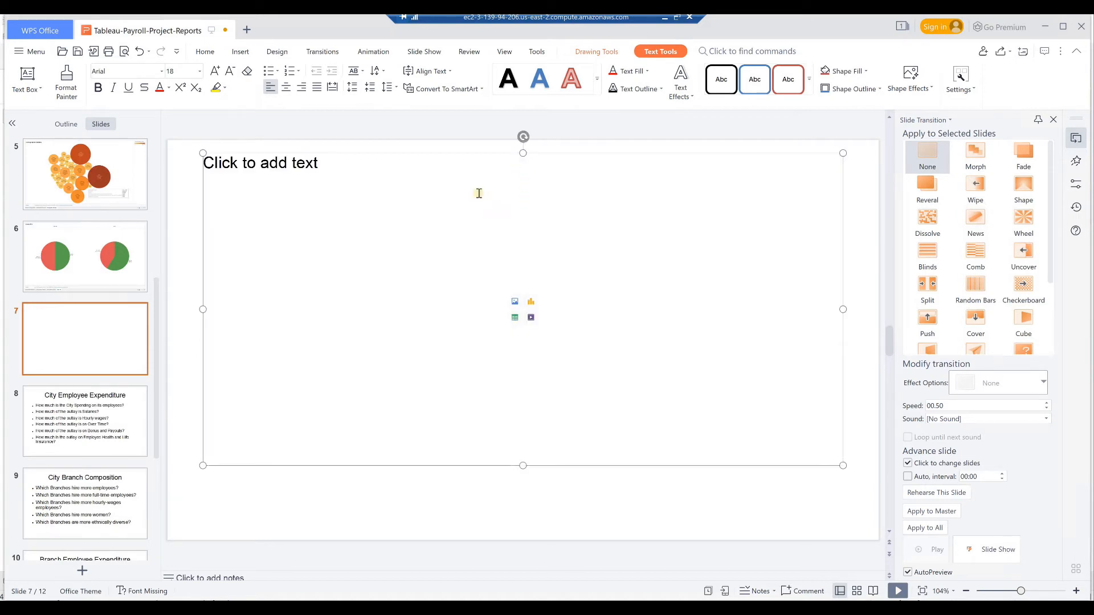
Paste the Insurance Pie screenshot into the text placeholder on slide 7.
left_click(337, 232)
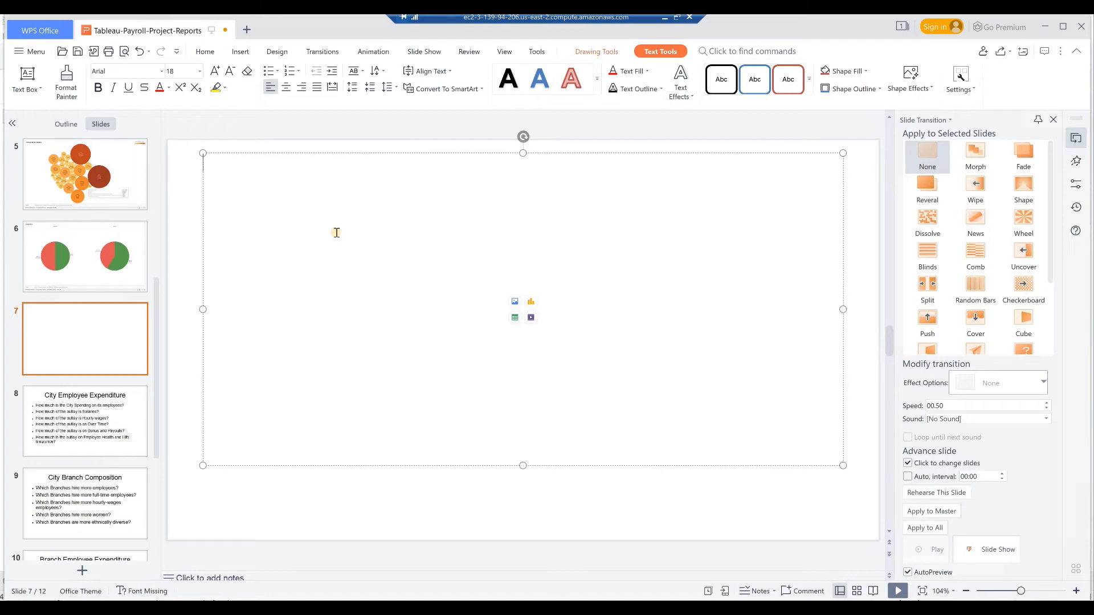
right_click(336, 233)
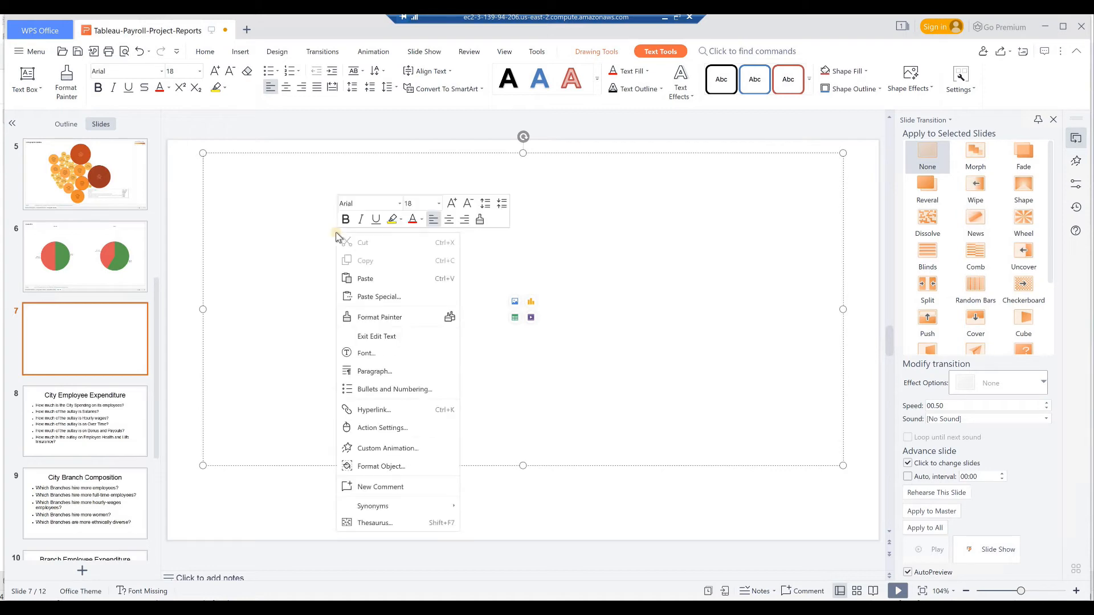
left_click(384, 279)
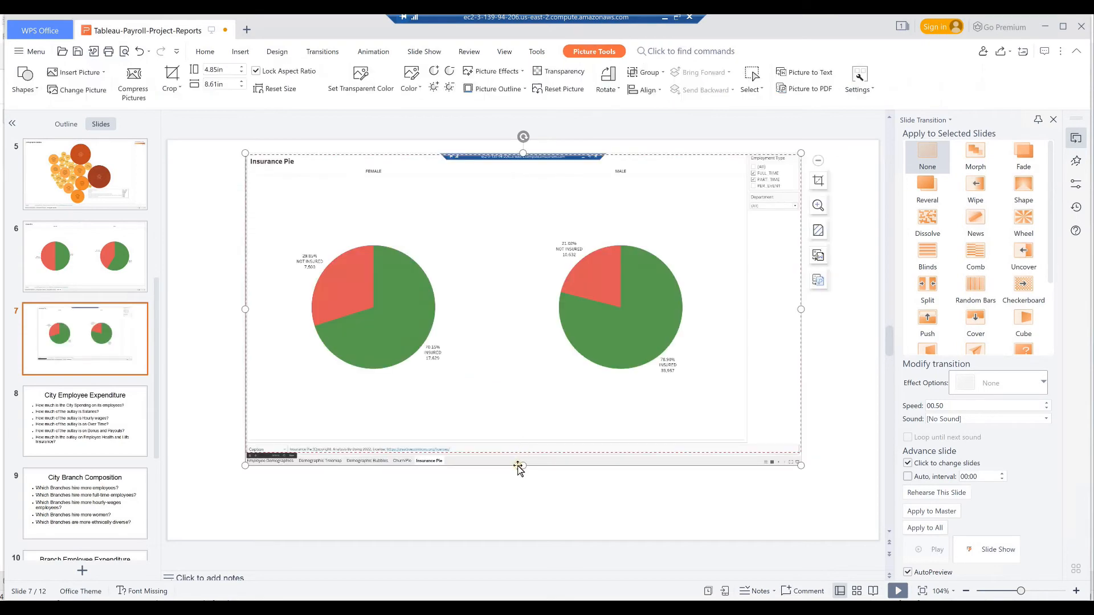
Stretch the pasted screenshot to about 5.89 in high and 10.67 in wide to fill the slide, and deselect it.
left_click_drag(523, 465, 512, 526)
left_click_drag(514, 530, 522, 533)
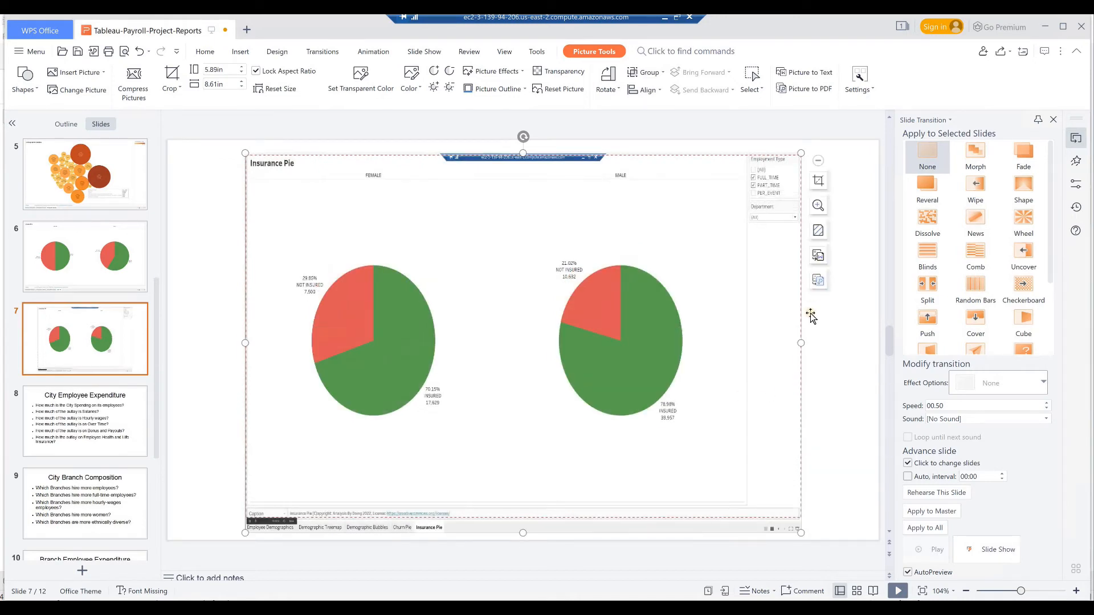
left_click_drag(803, 342, 870, 343)
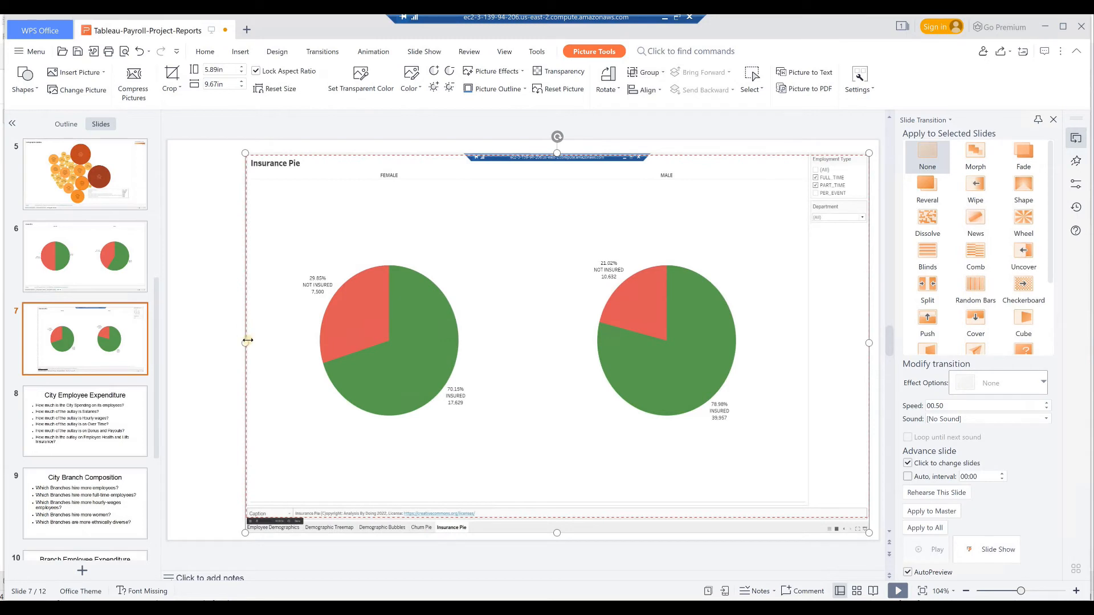
left_click_drag(247, 343, 182, 358)
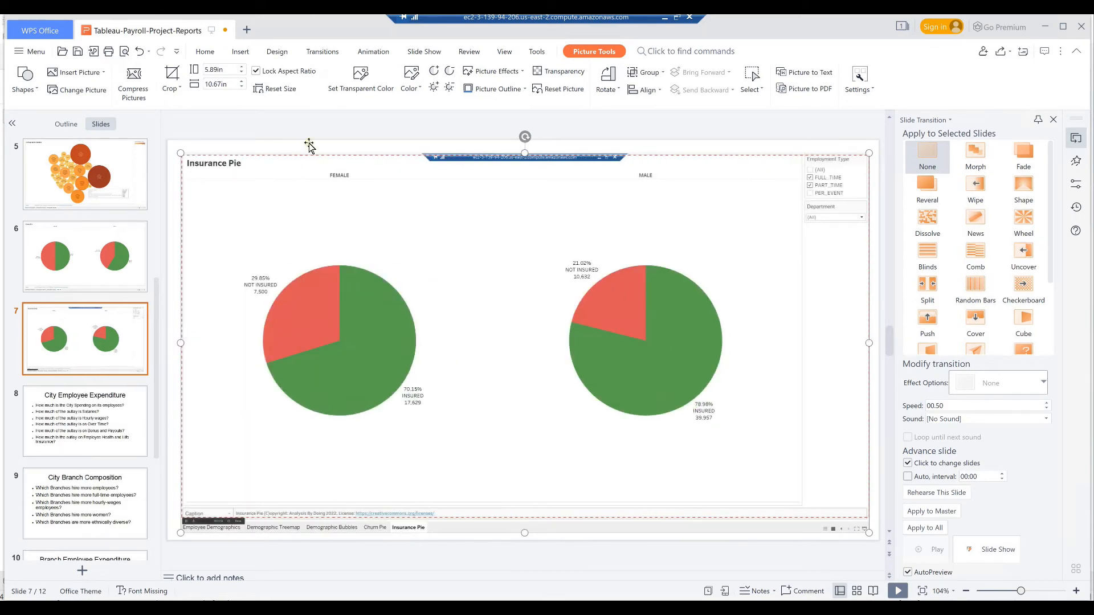
left_click(284, 130)
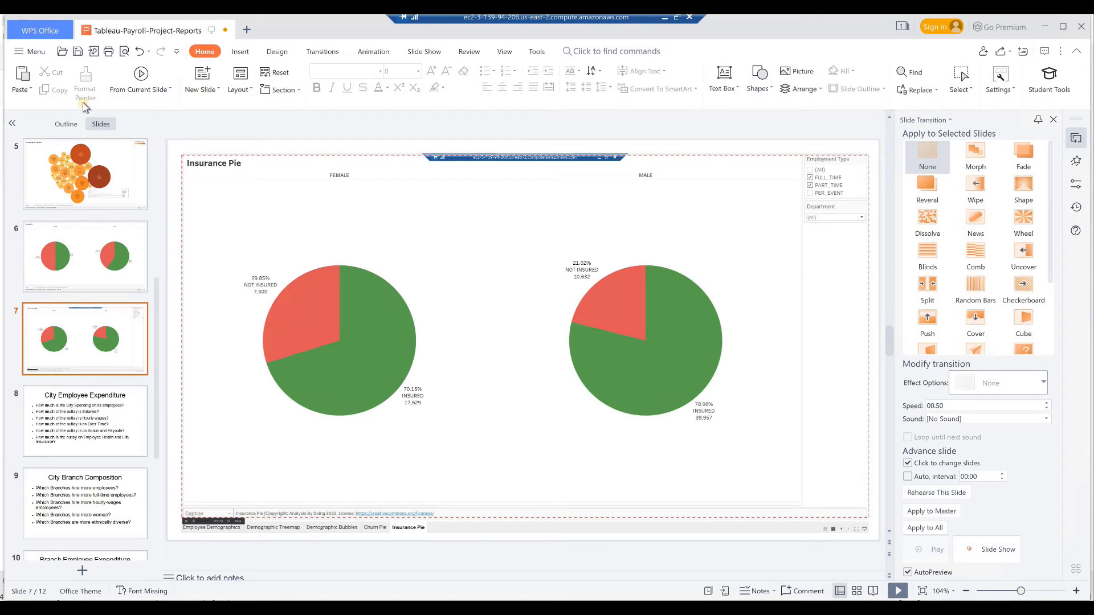
Close the Slide Transition settings and save the presentation.
left_click(1055, 125)
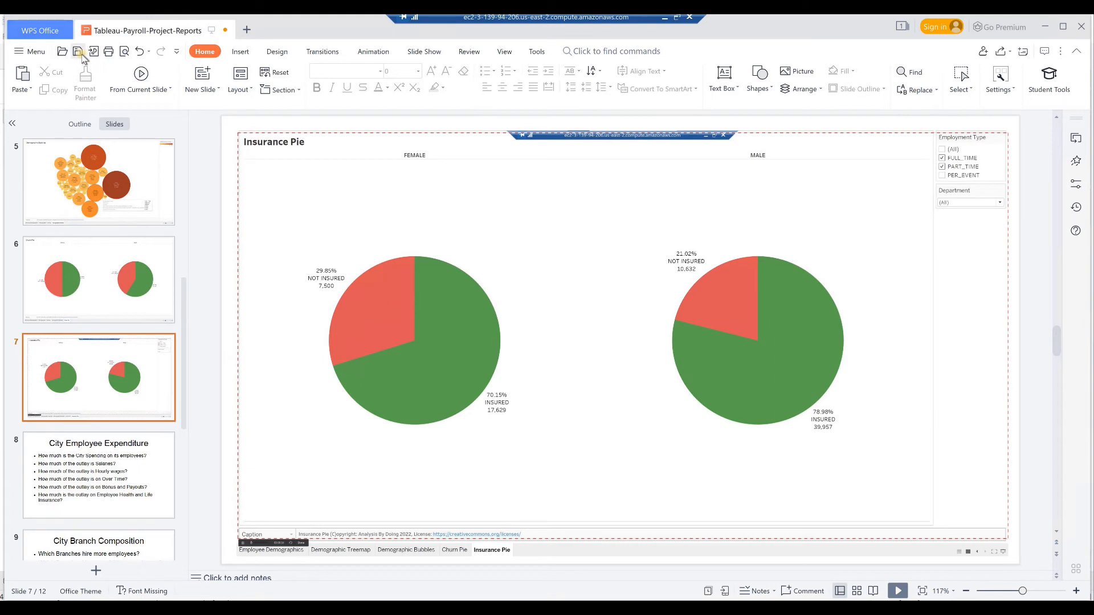
left_click(78, 52)
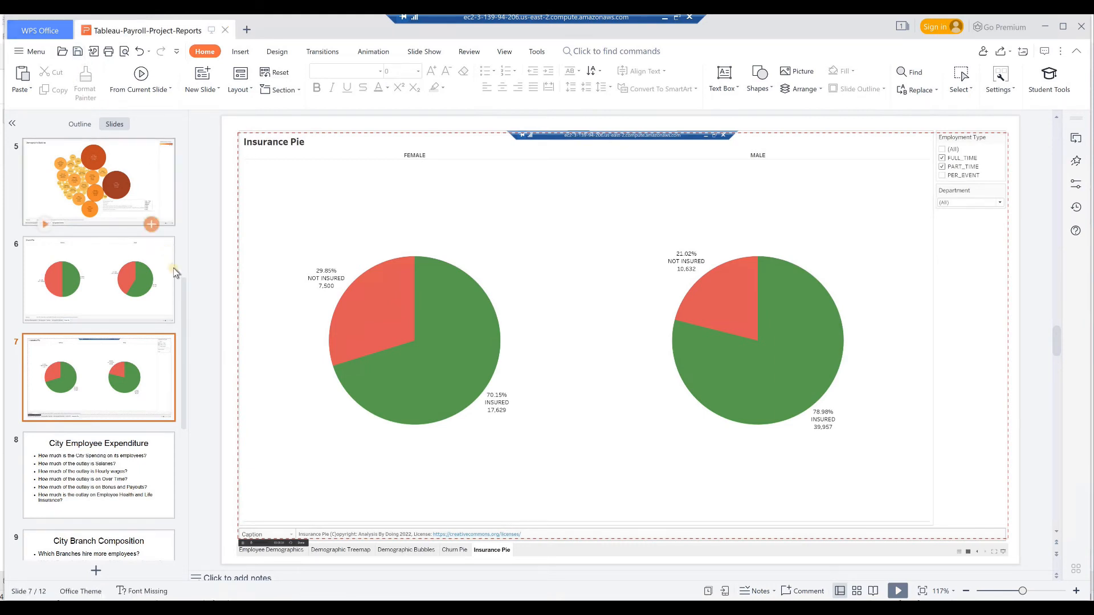
Add an INSIGHTS bullet saying about 30% of Female employees not directly insured by the City, hopefully some covered by Counterparts, considering almost 80% of Males are insured.
left_click_drag(182, 336, 177, 468)
left_click(136, 510)
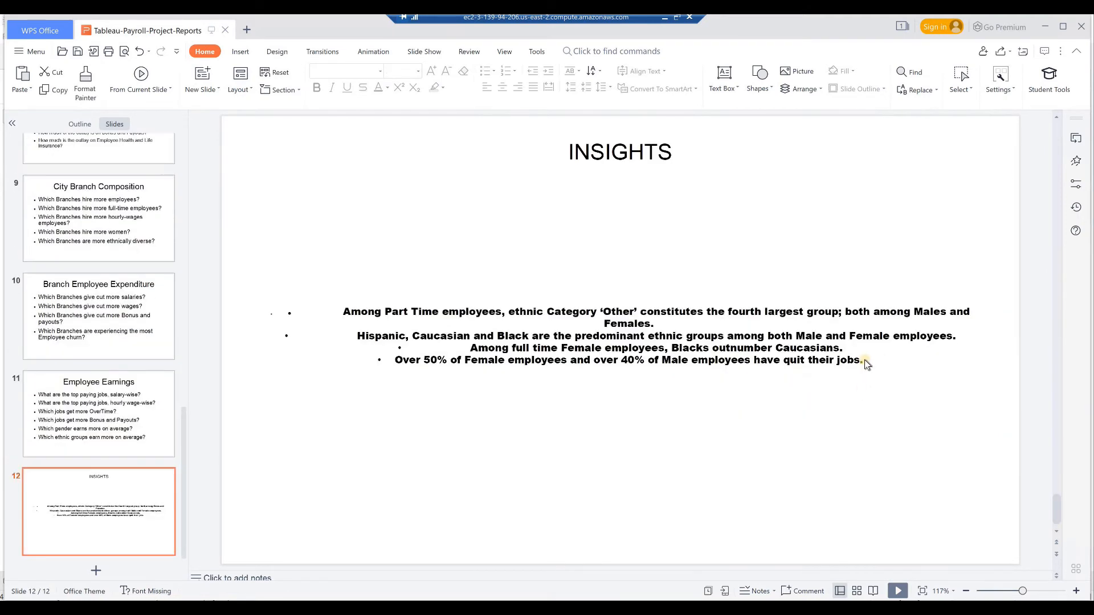
left_click(864, 362)
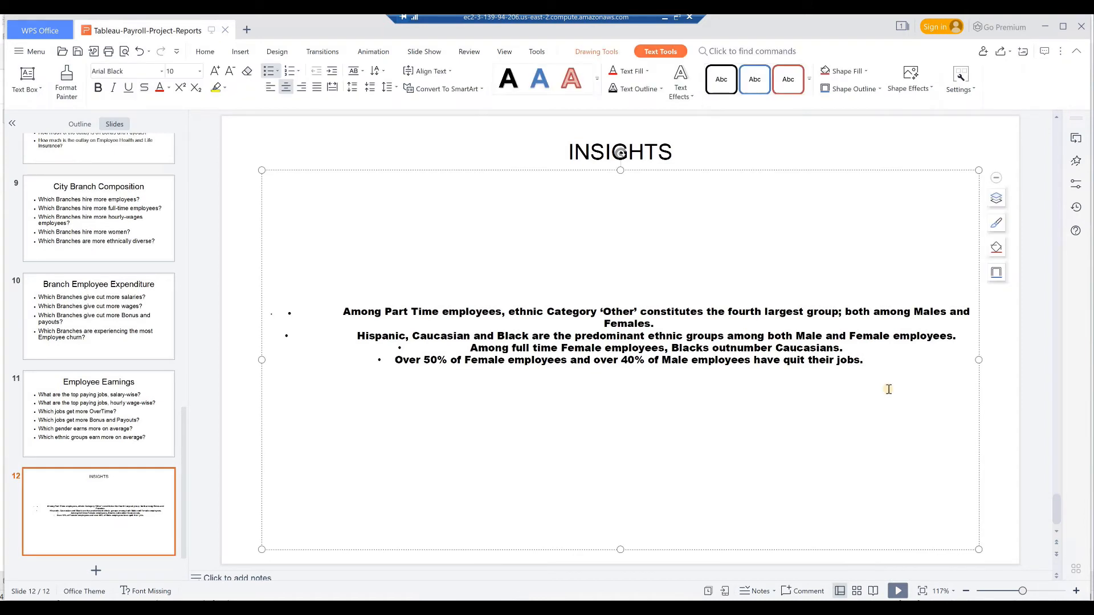
key("Return")
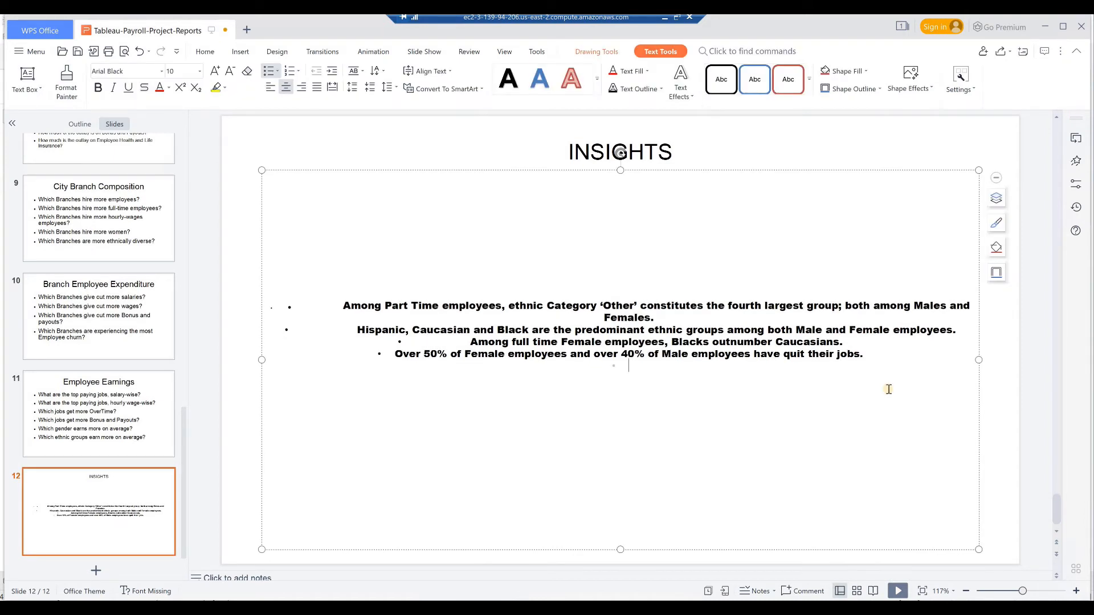
type("About 30% of Female employees are not directly insured by the City. Hopefully some are covered by their Counterparts, considering almost 80% of Males are insured.")
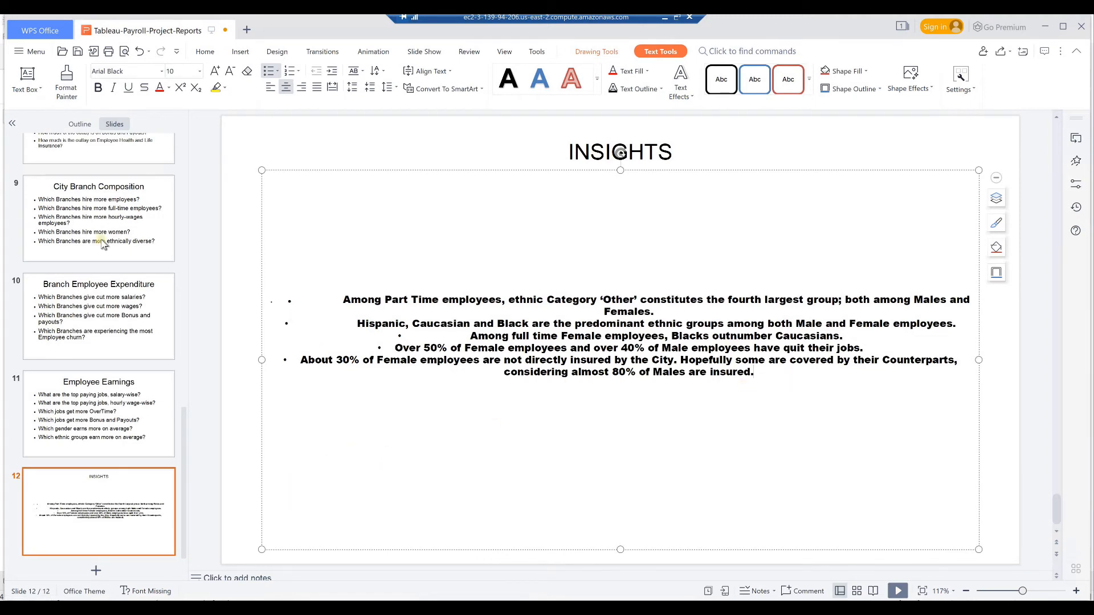
Switch back to Tableau Public and create a new dashboard named Summary Demographics.
left_click(20, 54)
left_click(28, 142)
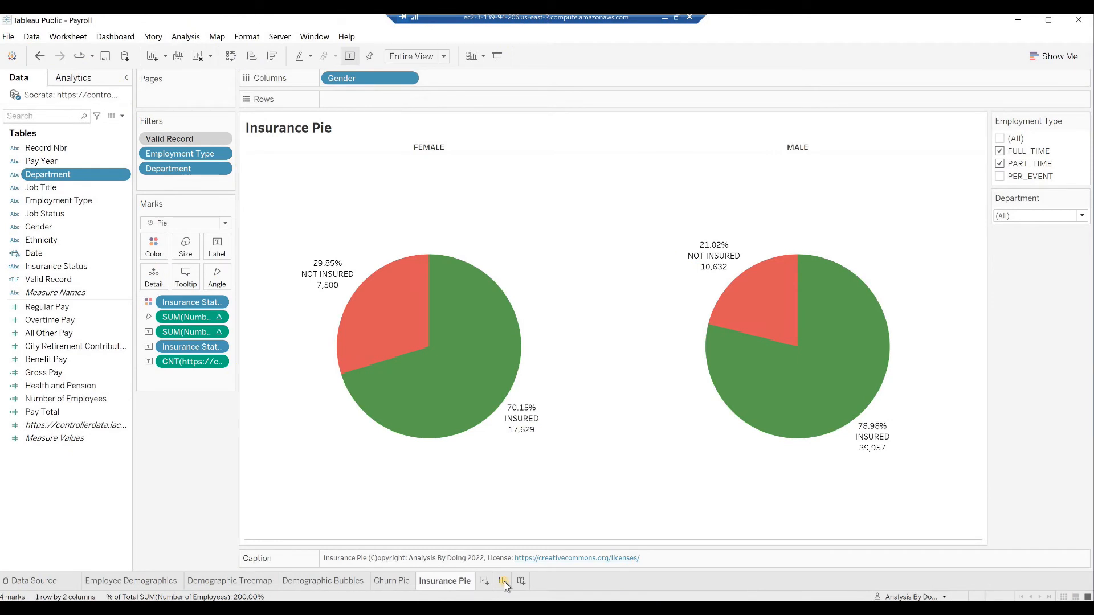
left_click(504, 582)
double_click(509, 580)
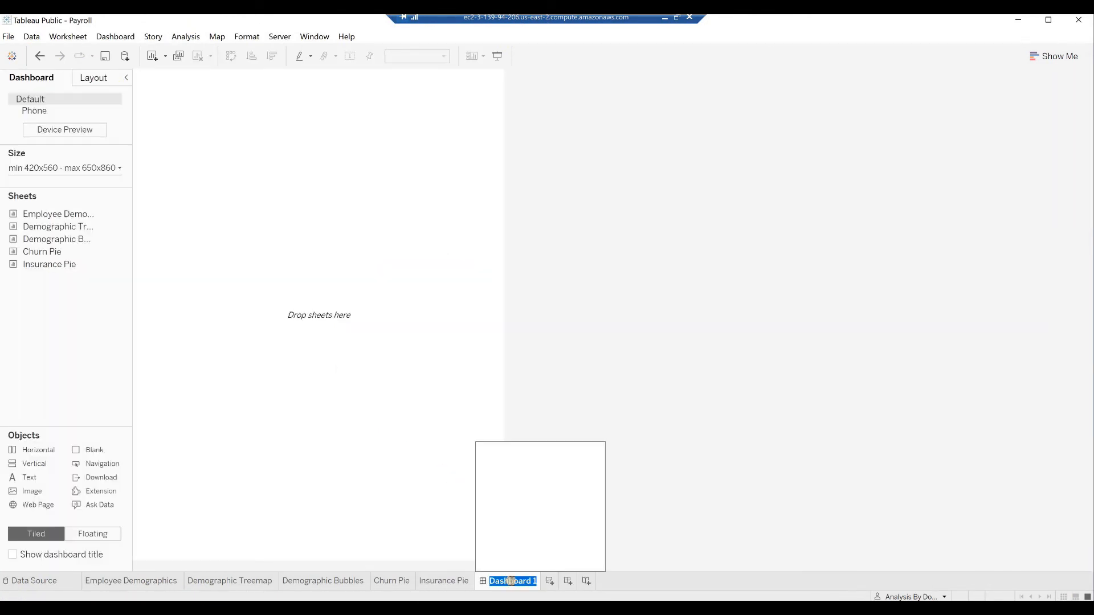
type("Summary Demographics")
key("Return")
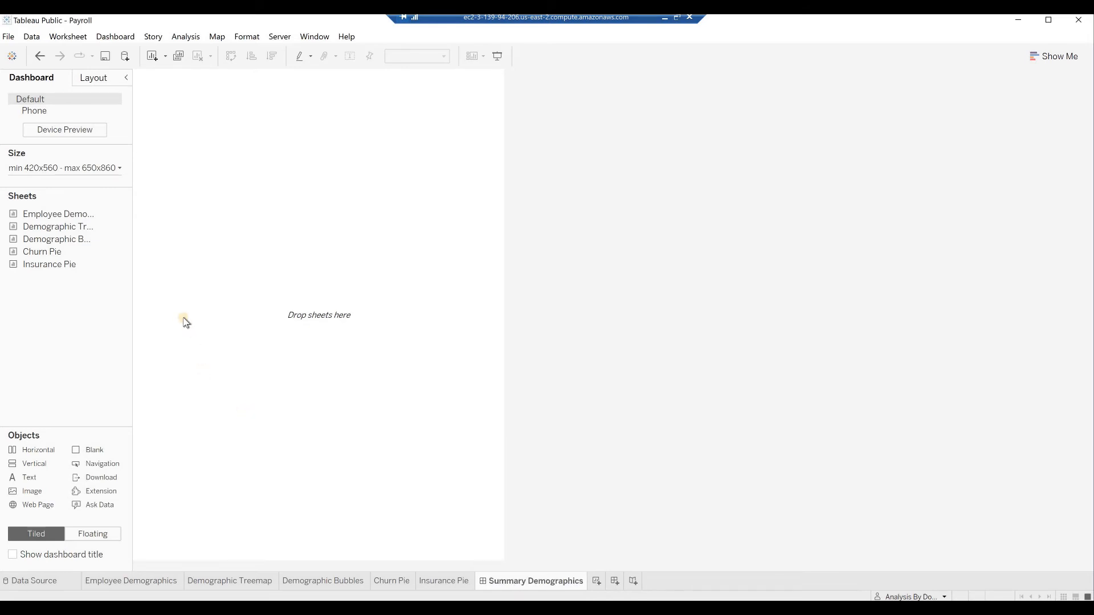
Set the dashboard size to Automatic with a tiled layout, and widen the sheet list to show full sheet names.
left_click(118, 168)
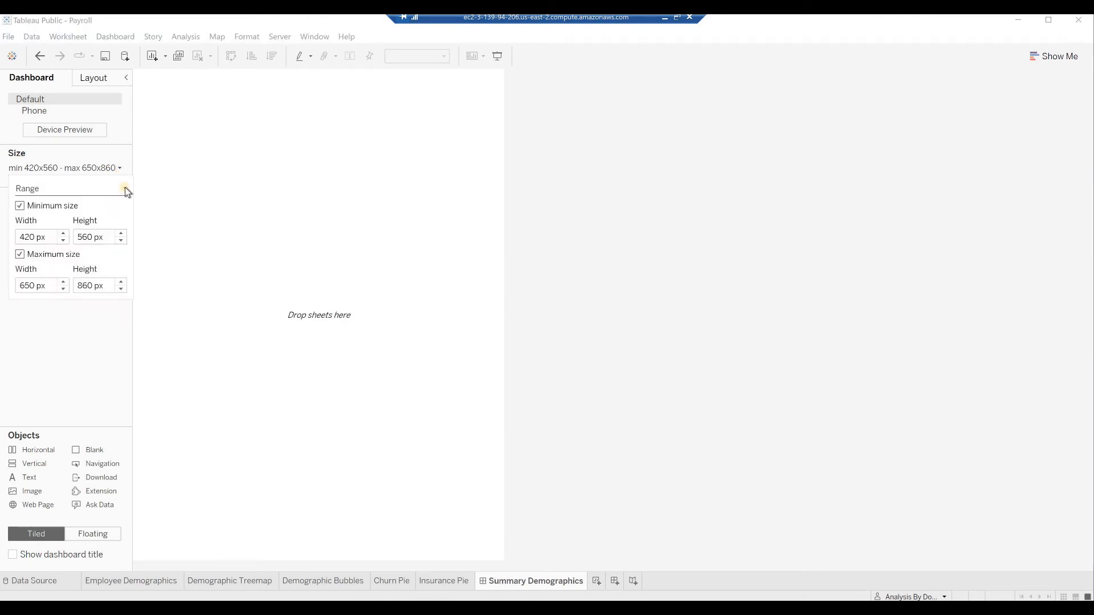
left_click(125, 189)
left_click(105, 211)
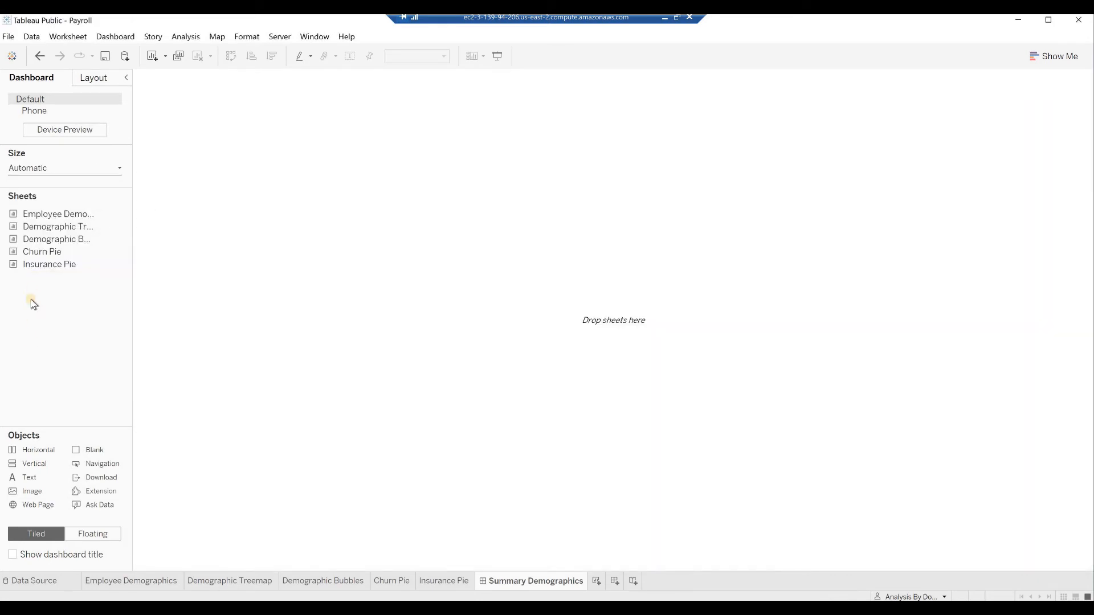
left_click(32, 536)
mouse_move(131, 264)
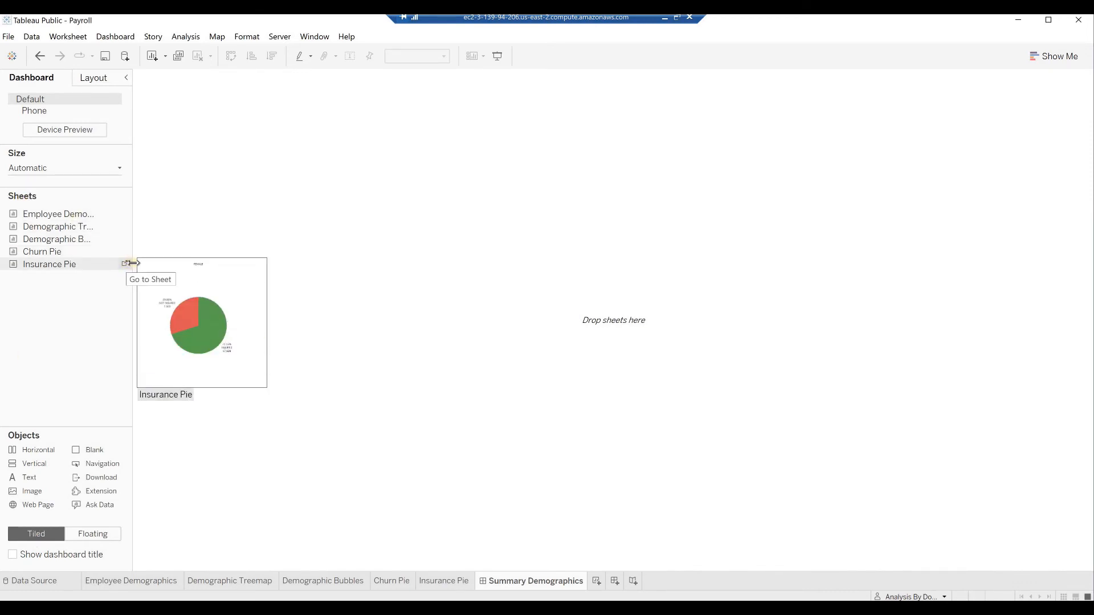
left_click_drag(132, 264, 161, 264)
Add the Employee Demographics and Demographic Treemap sheets to the dashboard, and remove the Number of Employees color legend.
double_click(14, 216)
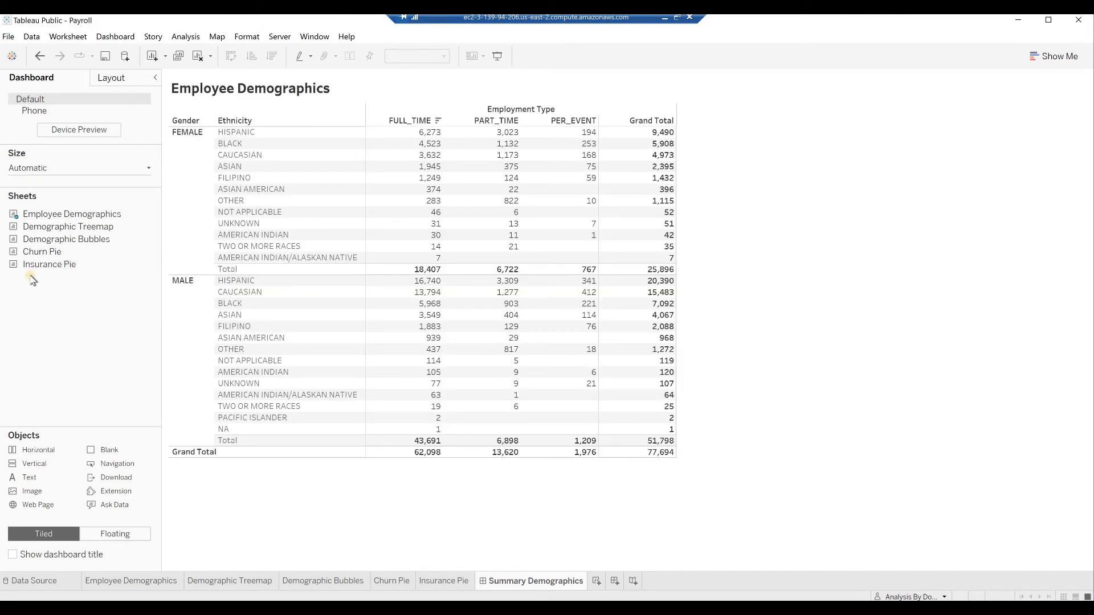
double_click(14, 228)
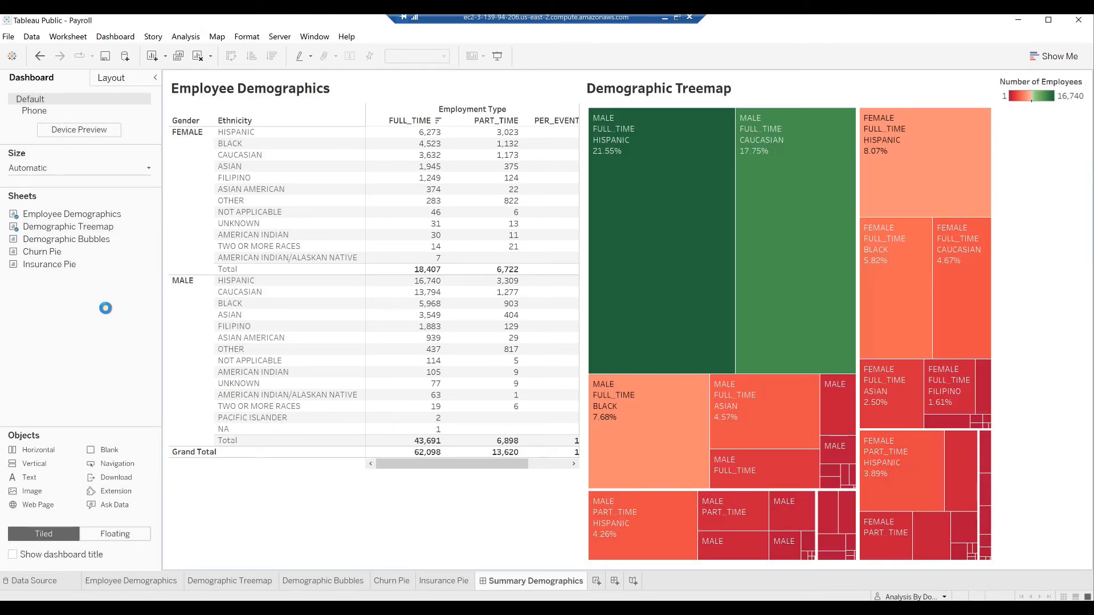
left_click(1044, 80)
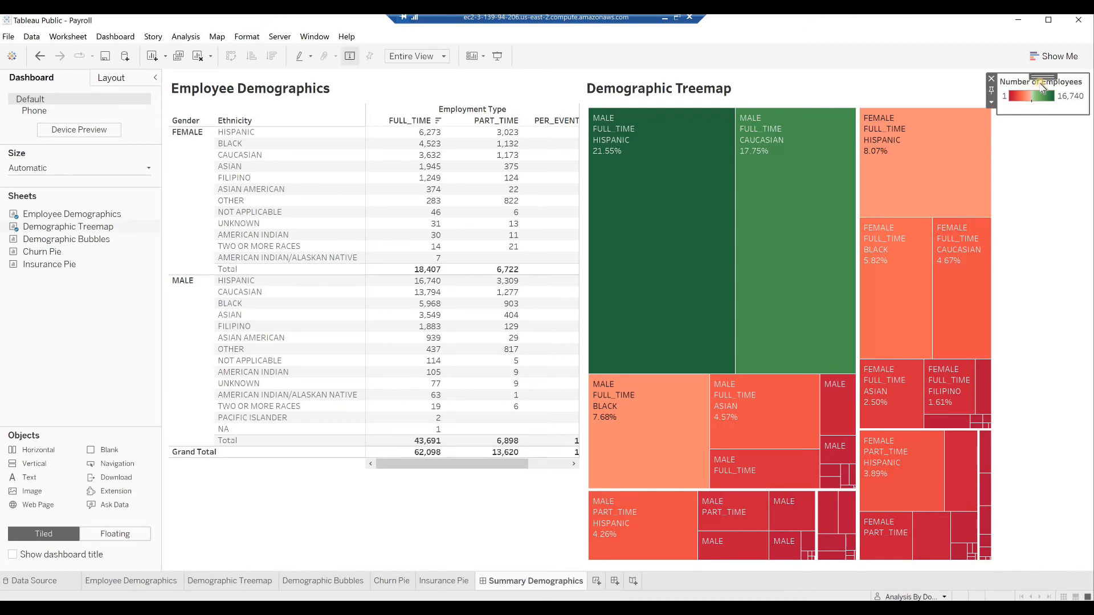
left_click(992, 80)
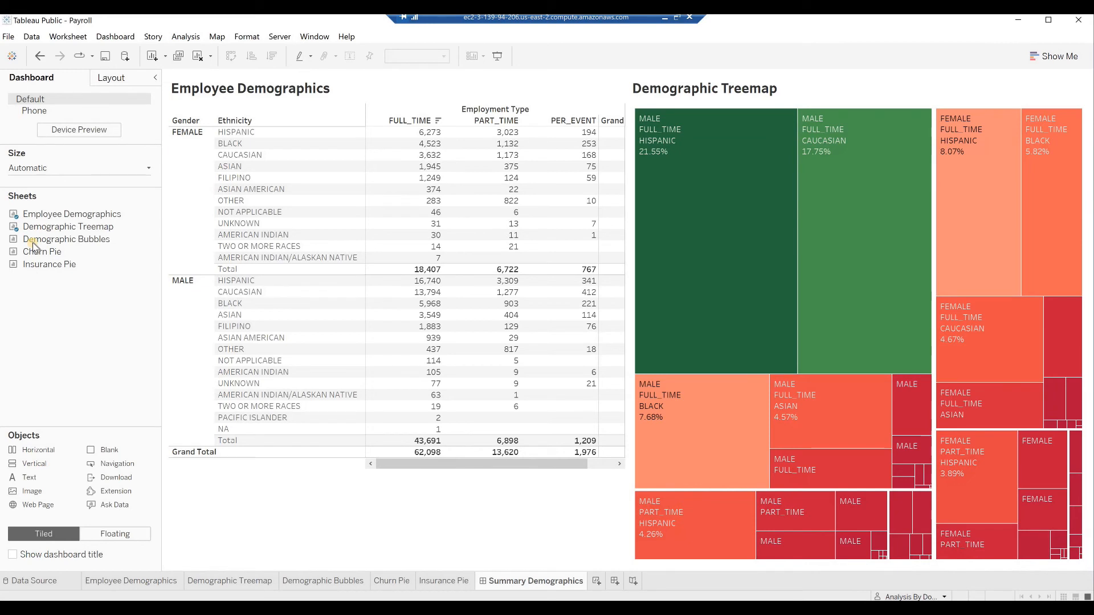
Place the Demographic Bubbles sheet below Employee Demographics and remove its Number of Employees legend.
left_click_drag(33, 246, 256, 353)
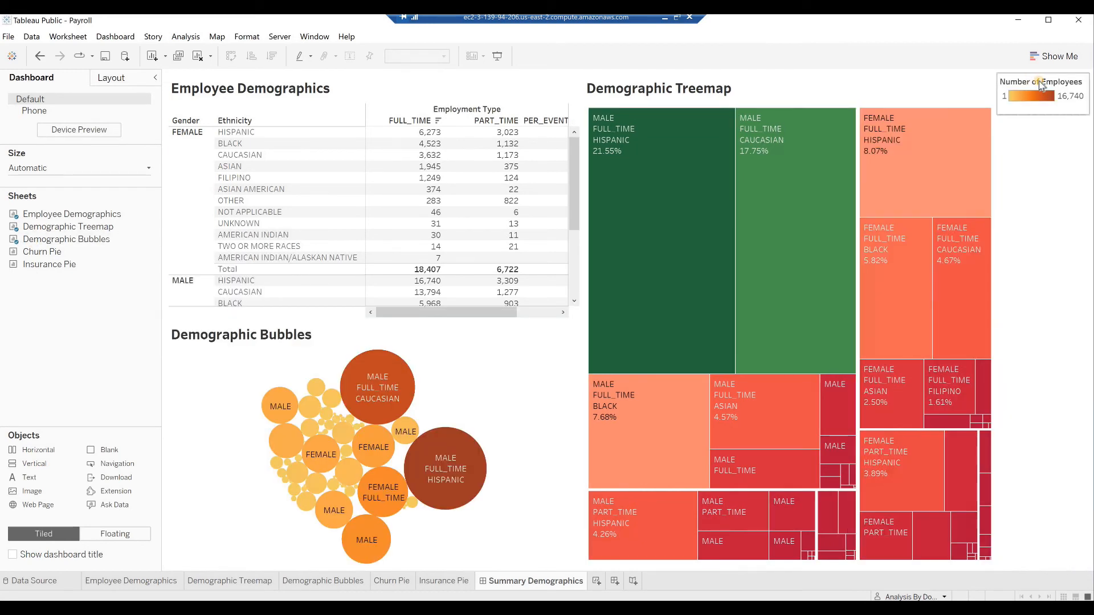
left_click(1033, 91)
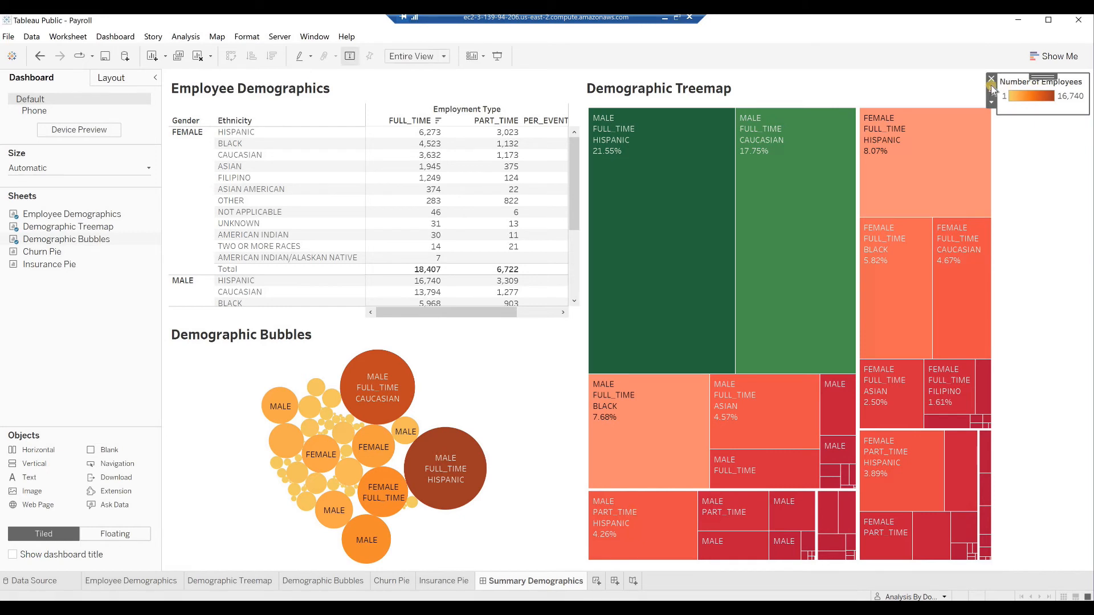
left_click(916, 143)
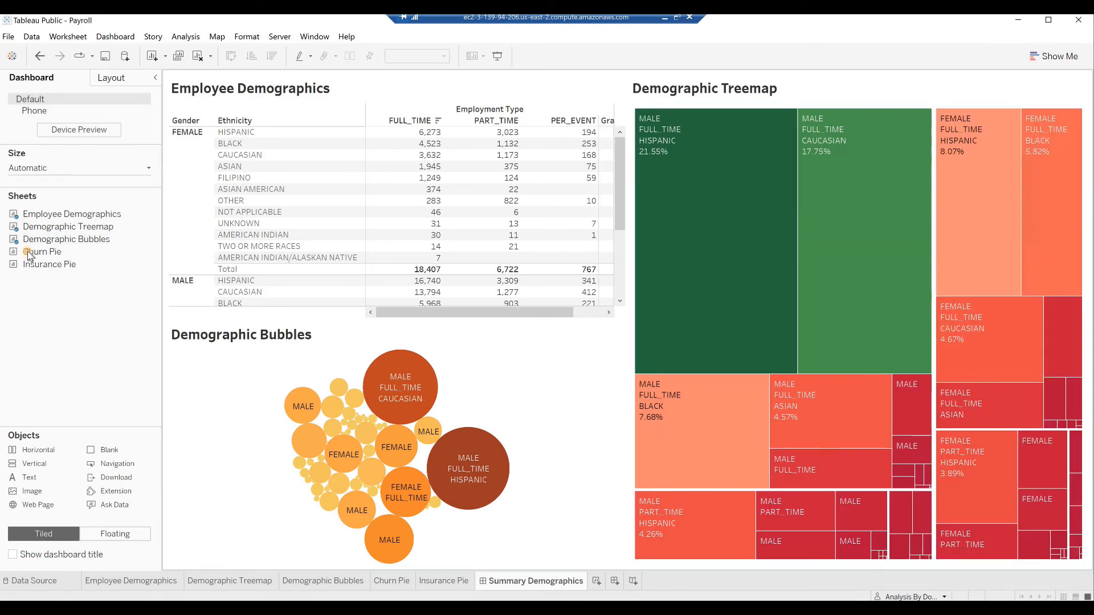
Add the Churn Pie and Insurance Pie sheets to the dashboard.
double_click(27, 252)
mouse_move(16, 269)
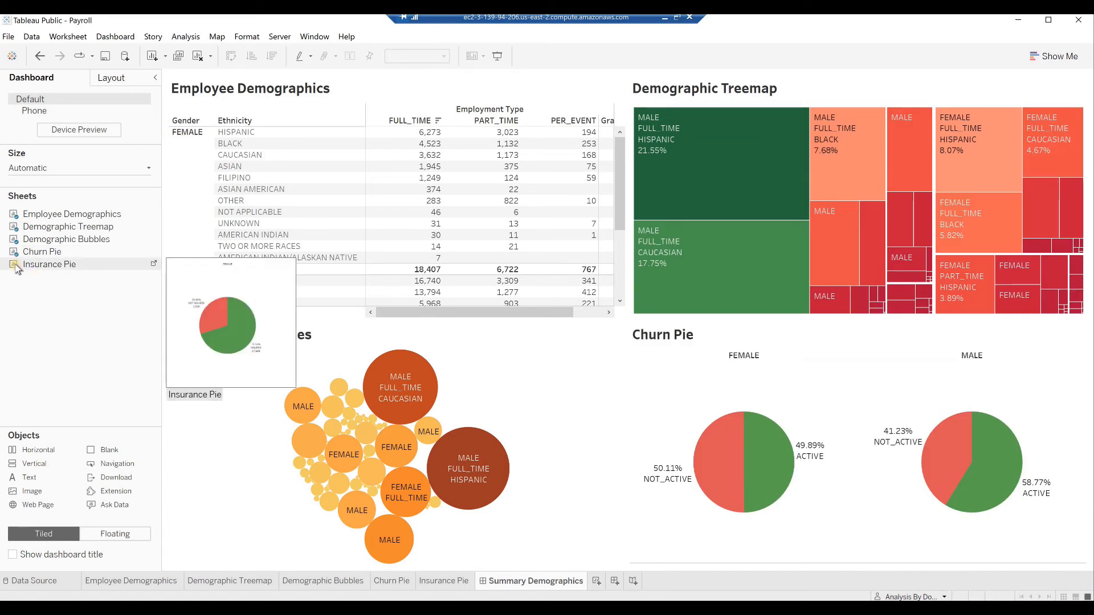
double_click(13, 265)
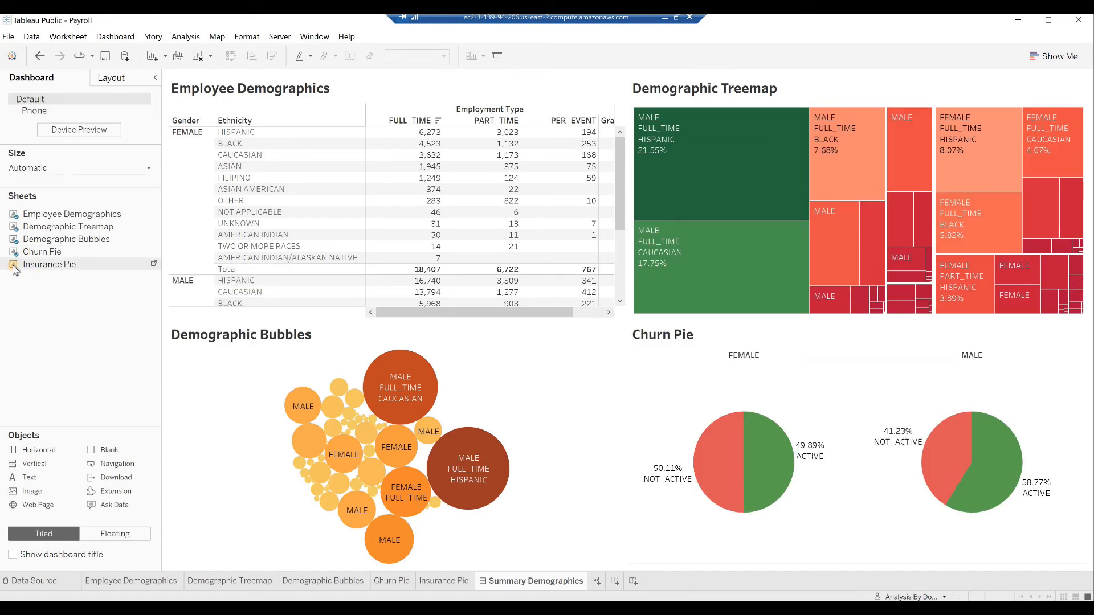
Move the Insurance Pie sheet into the lower row between Demographic Bubbles and Churn Pie.
left_click(462, 96)
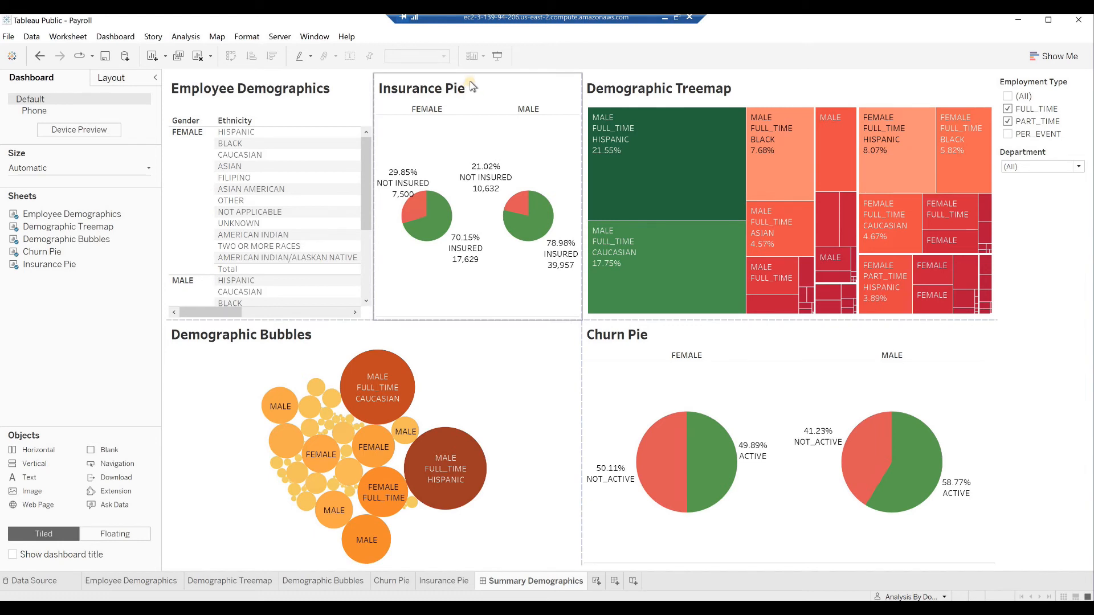
left_click(479, 81)
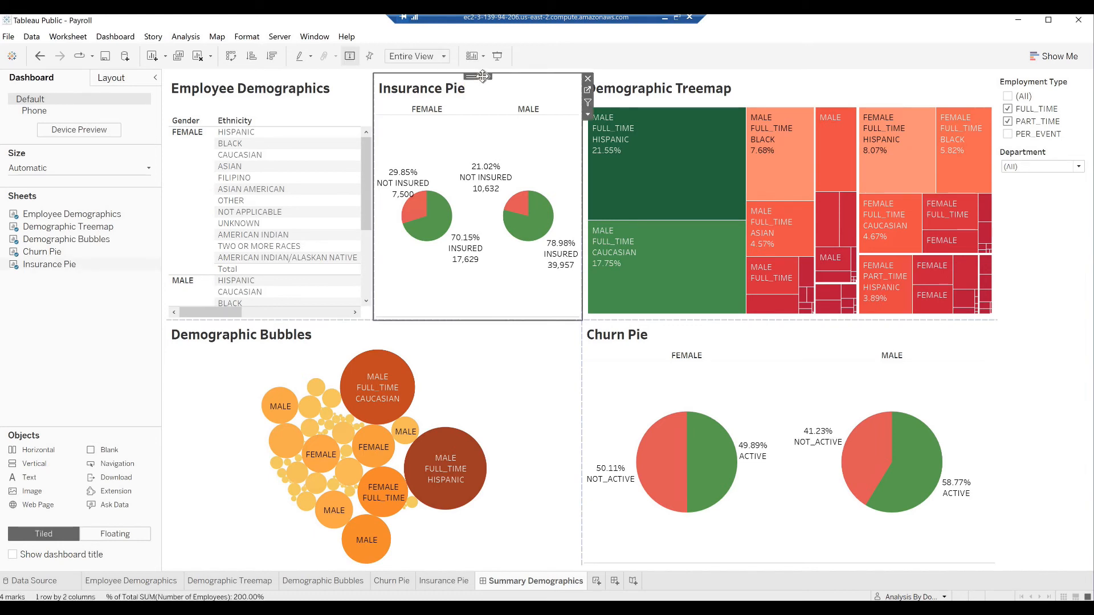
left_click_drag(478, 185, 477, 311)
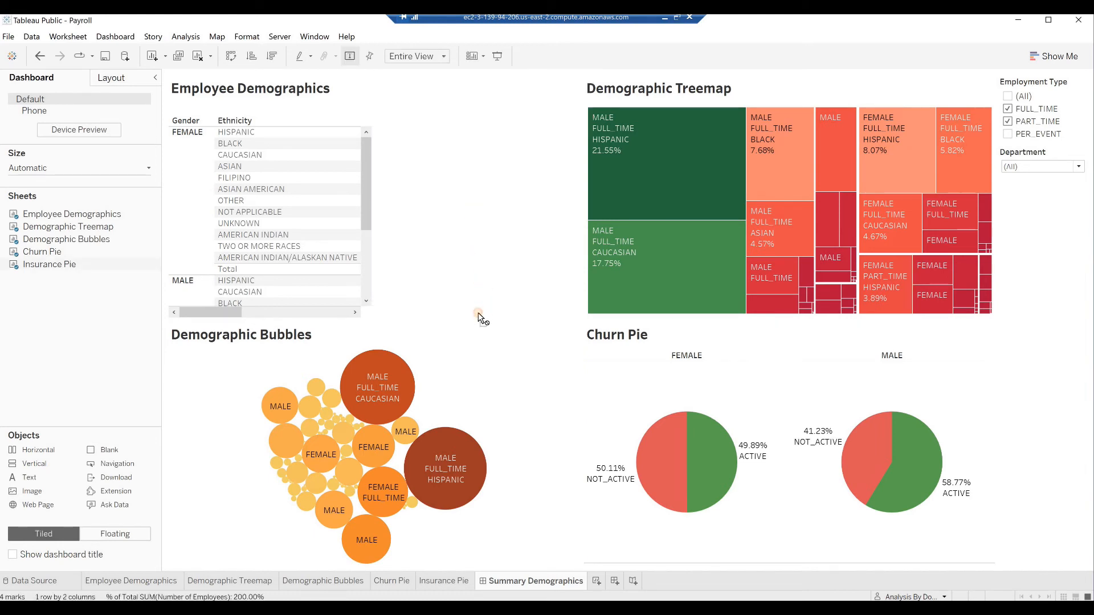
left_click_drag(478, 349, 522, 392)
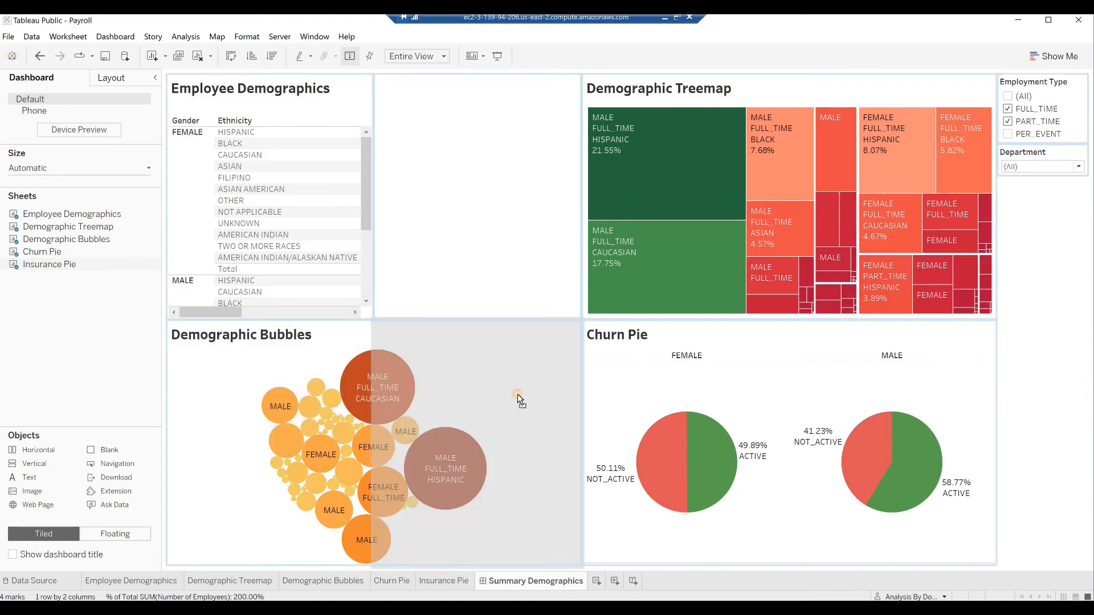
left_click_drag(518, 394, 518, 393)
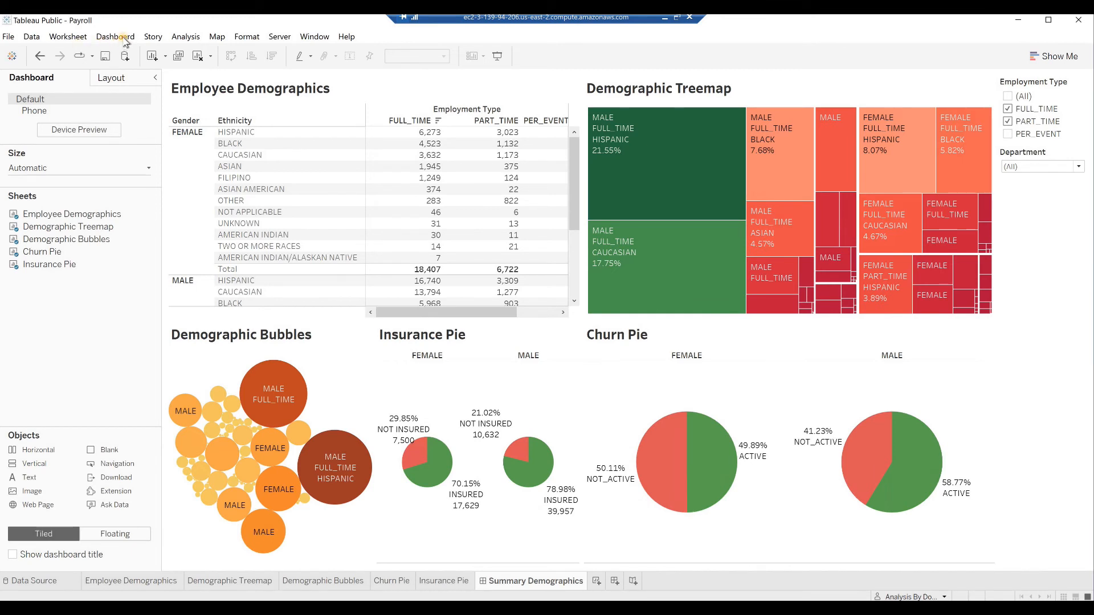
Add a dashboard filter action run on Select, with Churn Pie excluded from source and target sheets and all values shown when the selection is cleared.
left_click(123, 38)
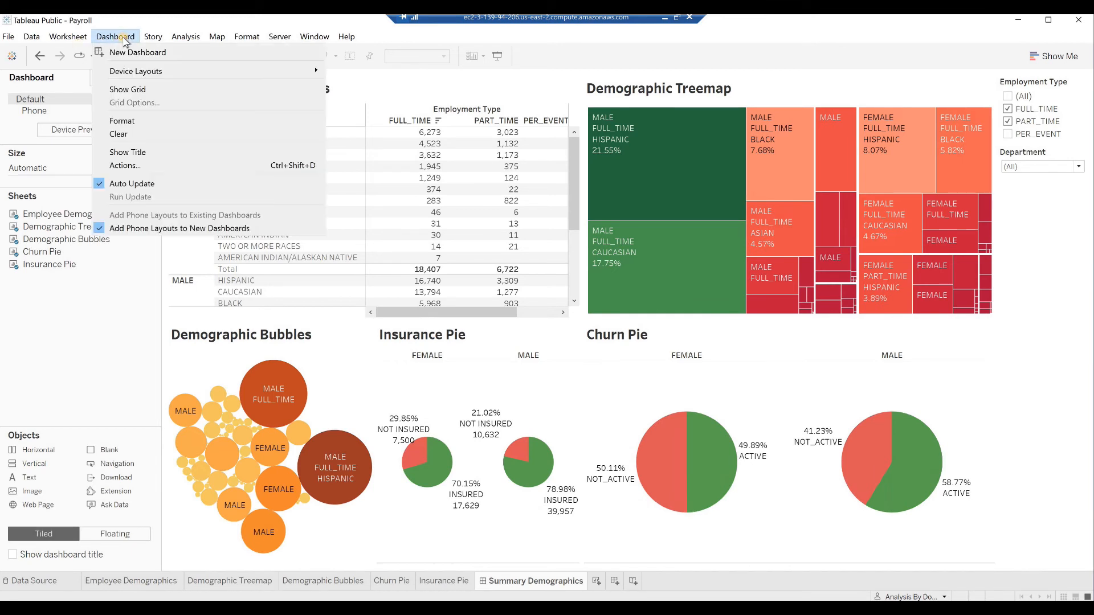
left_click(136, 166)
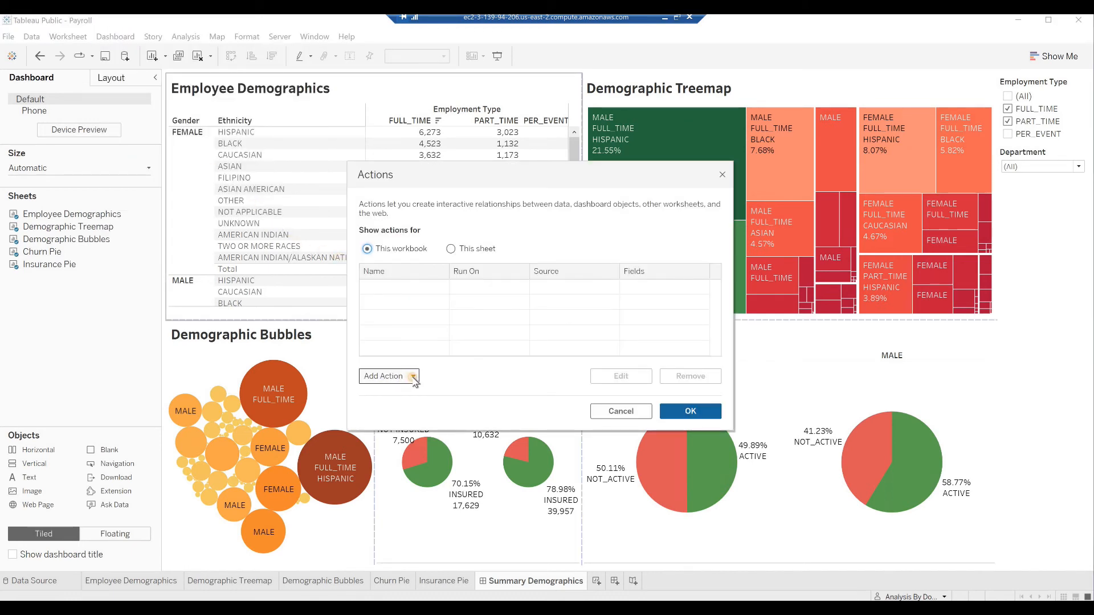
left_click(413, 379)
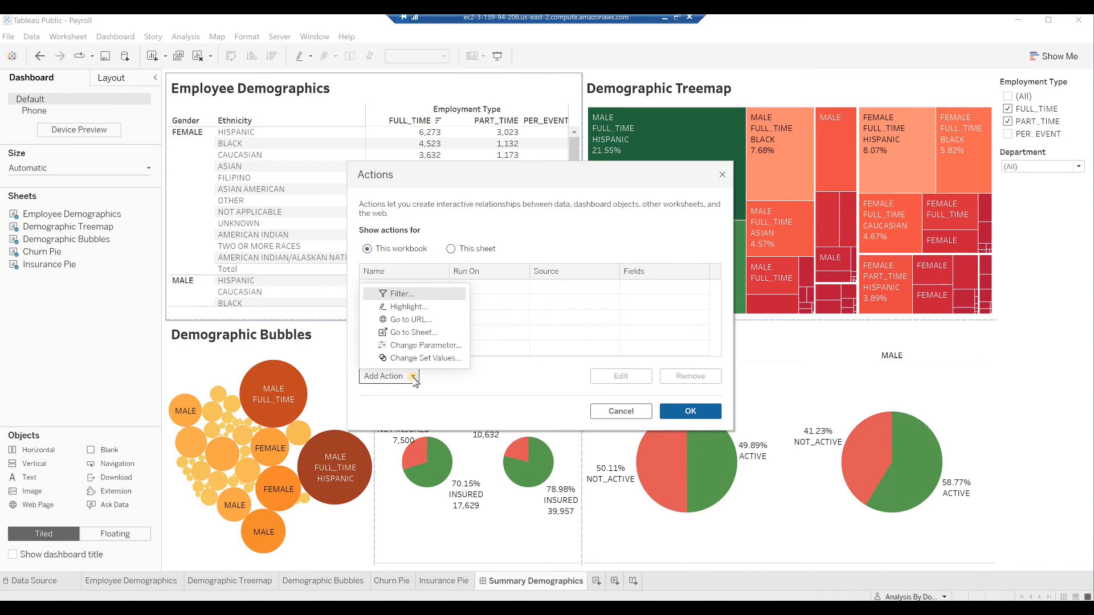
left_click(402, 293)
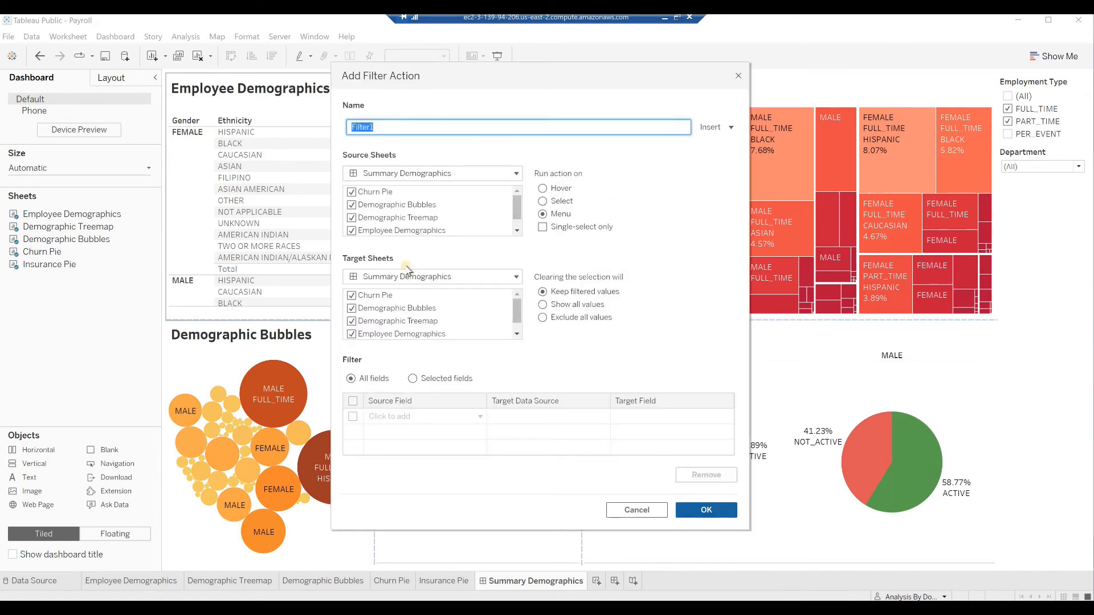
left_click(351, 192)
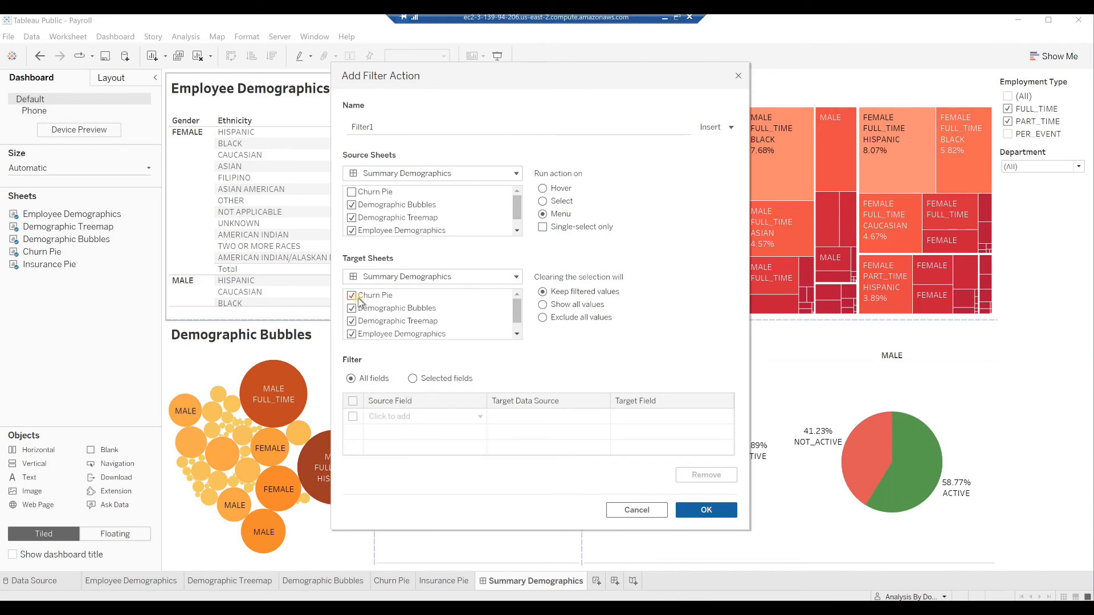
left_click(543, 201)
left_click(351, 296)
left_click(544, 307)
left_click(700, 506)
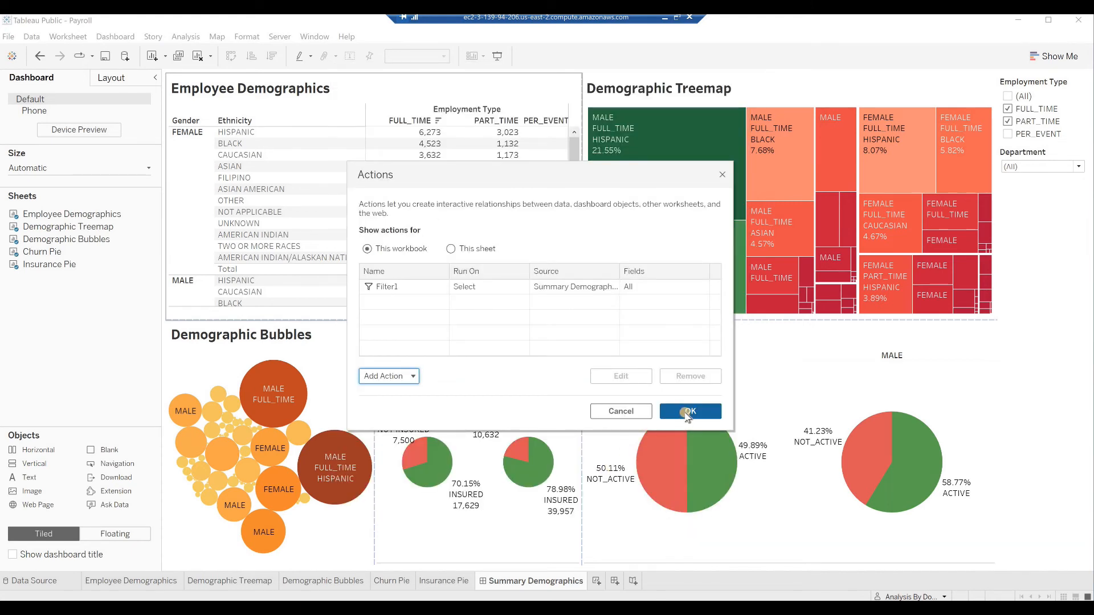
left_click(687, 412)
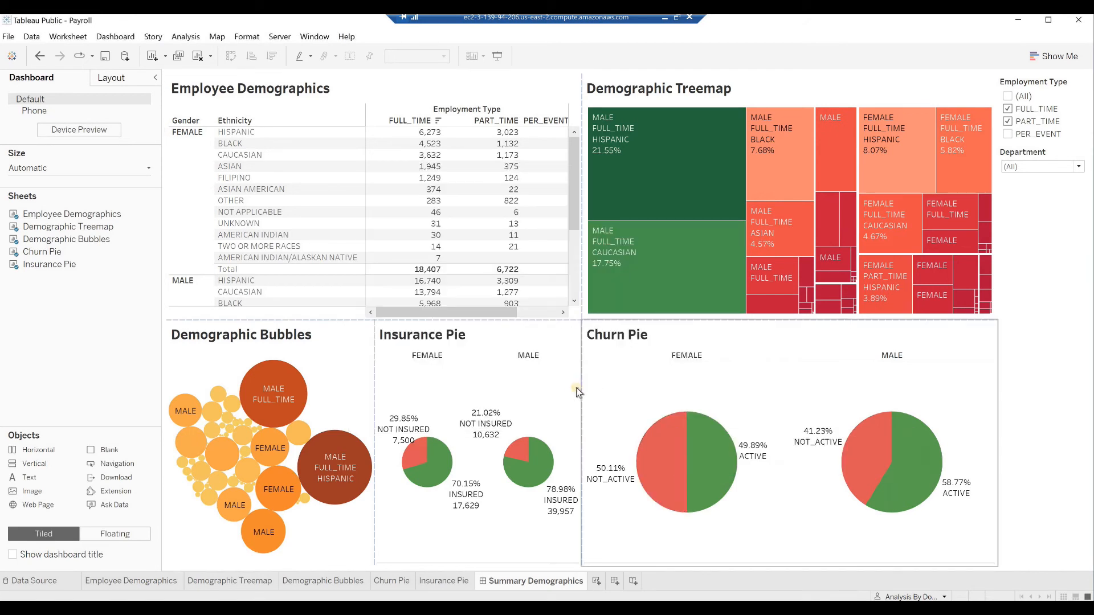
Test the filter action by selecting the MALE FULL_TIME BLACK block in the Demographic Treemap.
mouse_move(775, 191)
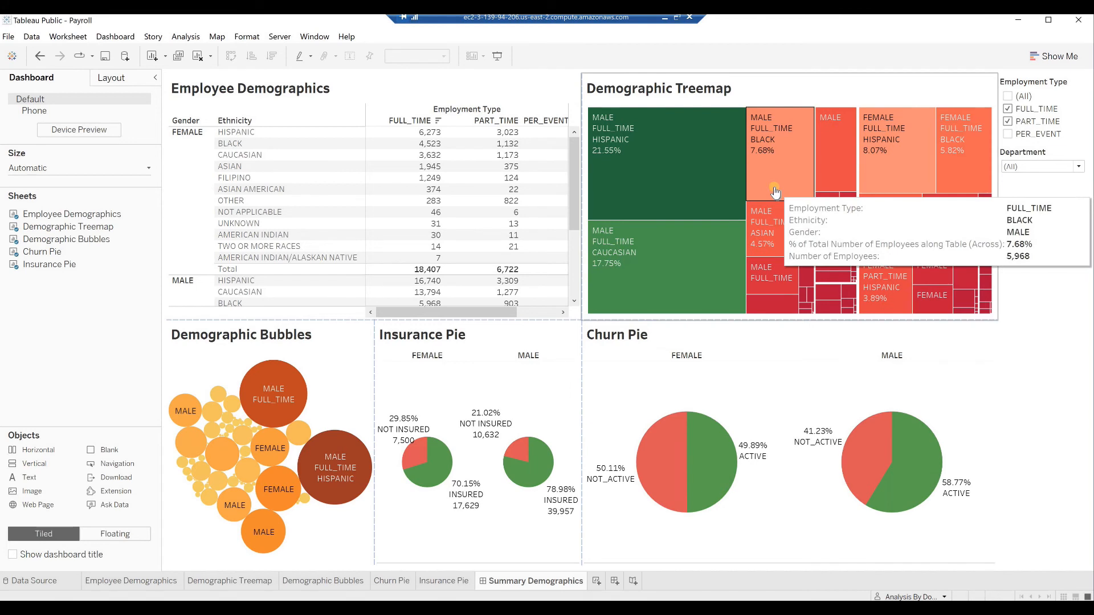
left_click(775, 192)
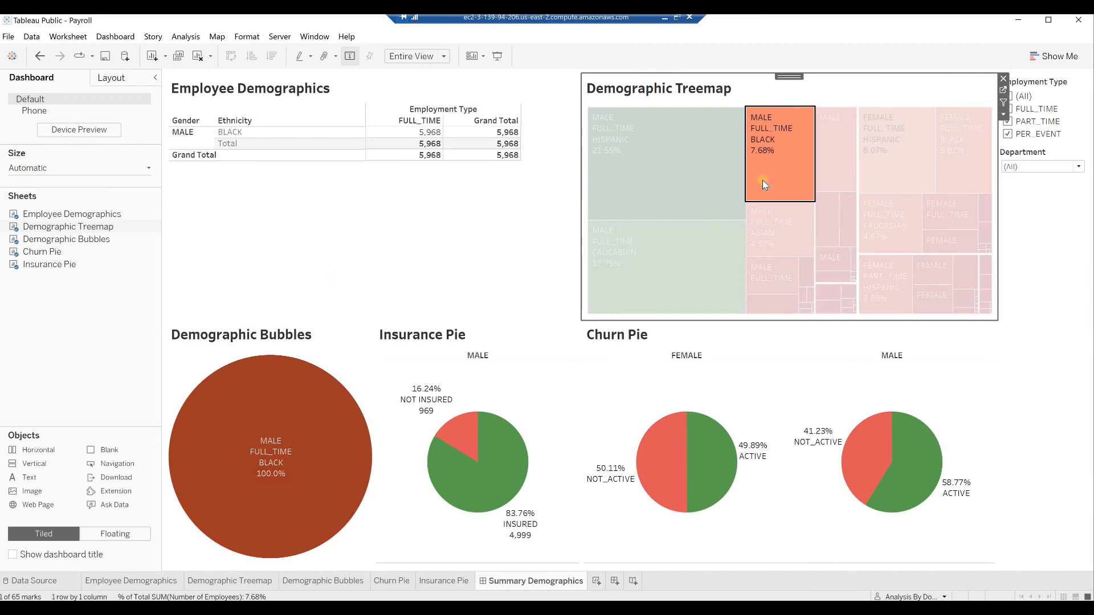
Clear the treemap selection and apply the Department filter to Employee Demographics, Demographic Treemap and Demographic Bubbles as well as Insurance Pie.
left_click(764, 156)
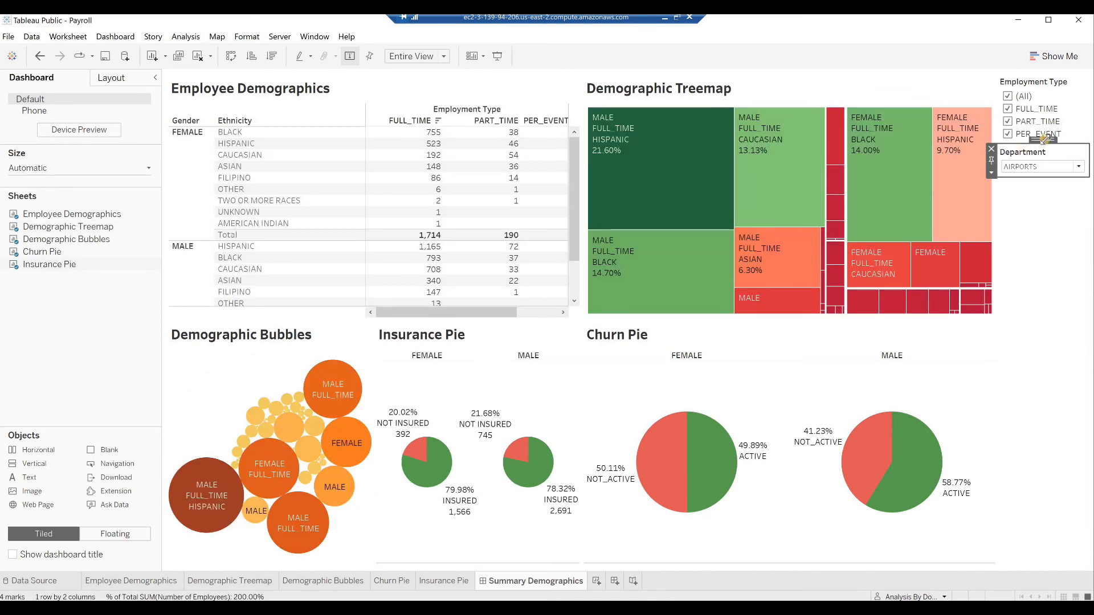
left_click(991, 173)
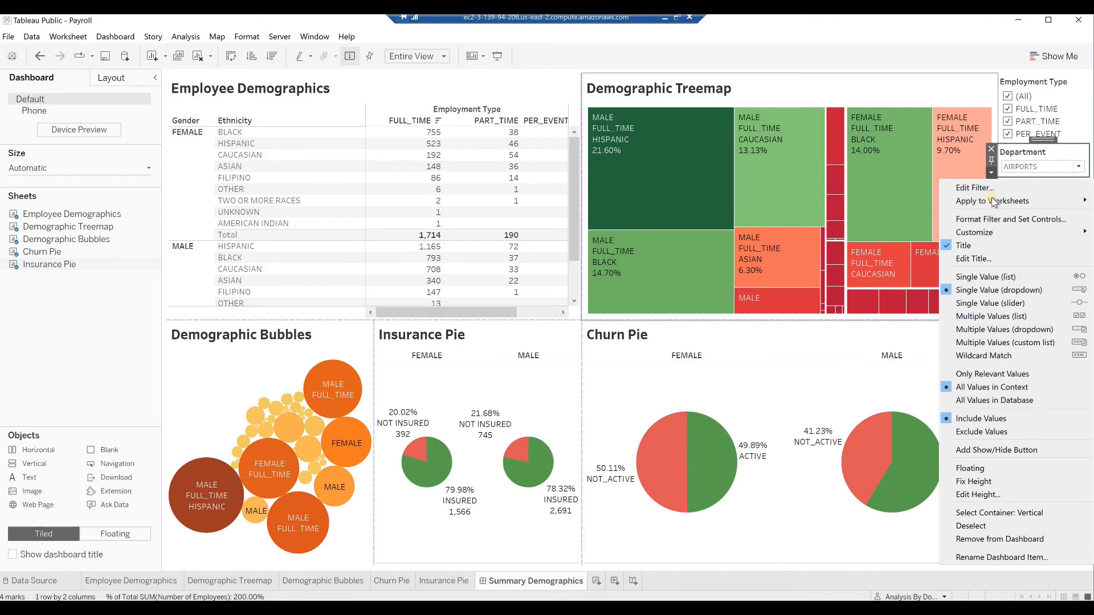
mouse_move(995, 205)
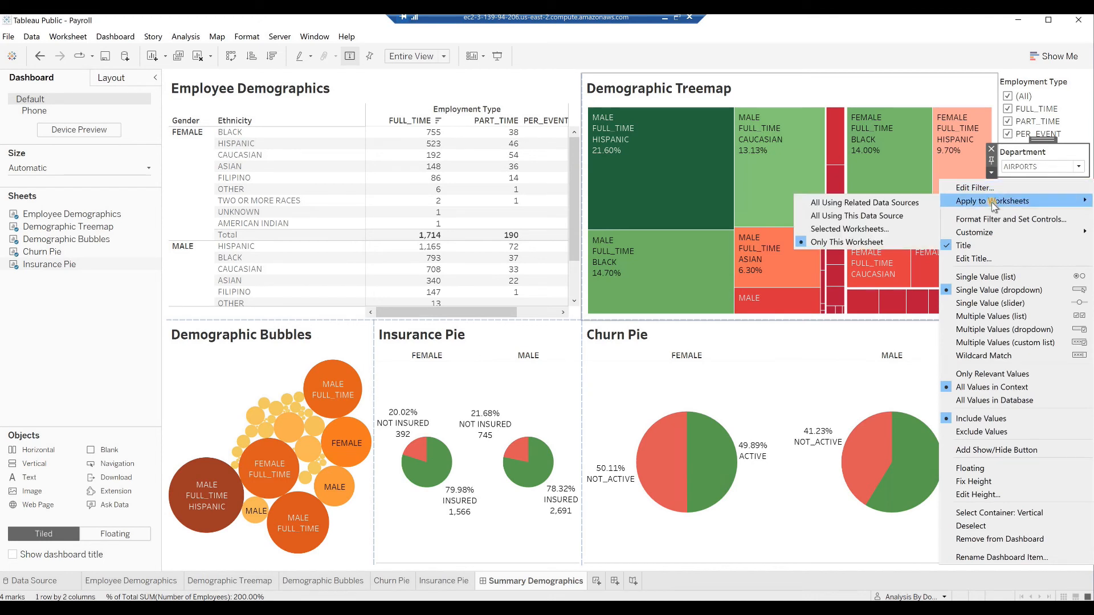
left_click(838, 241)
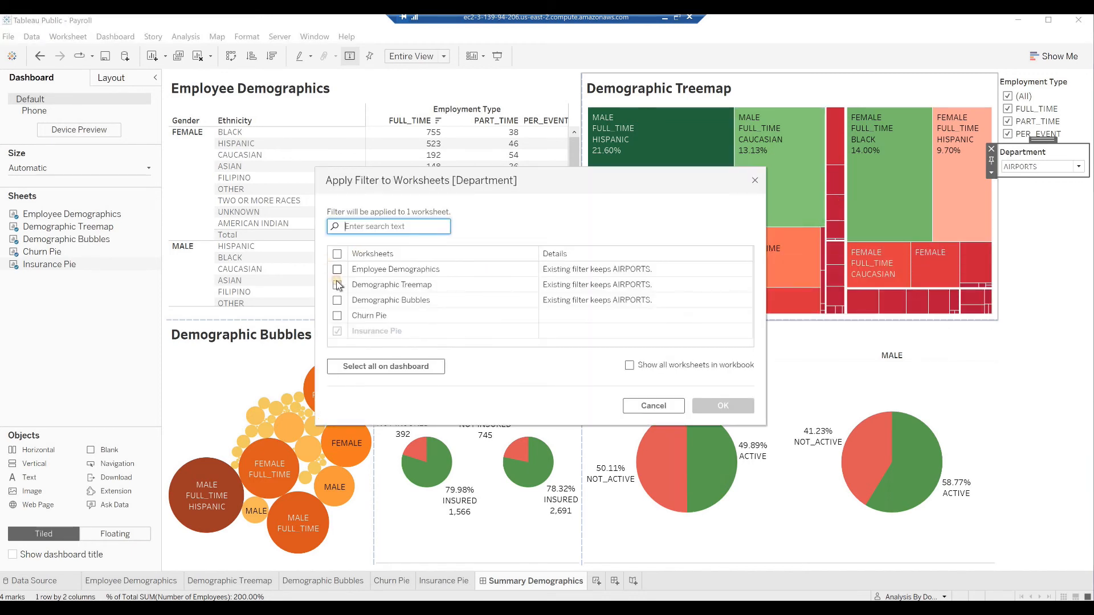
left_click(336, 269)
left_click(336, 284)
left_click(337, 300)
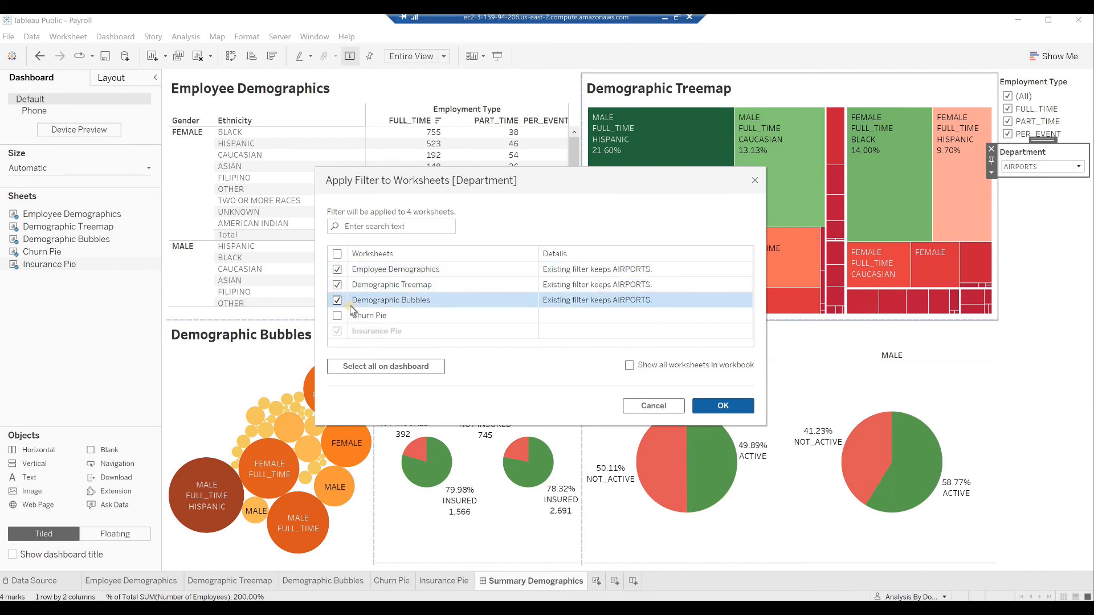
left_click(719, 407)
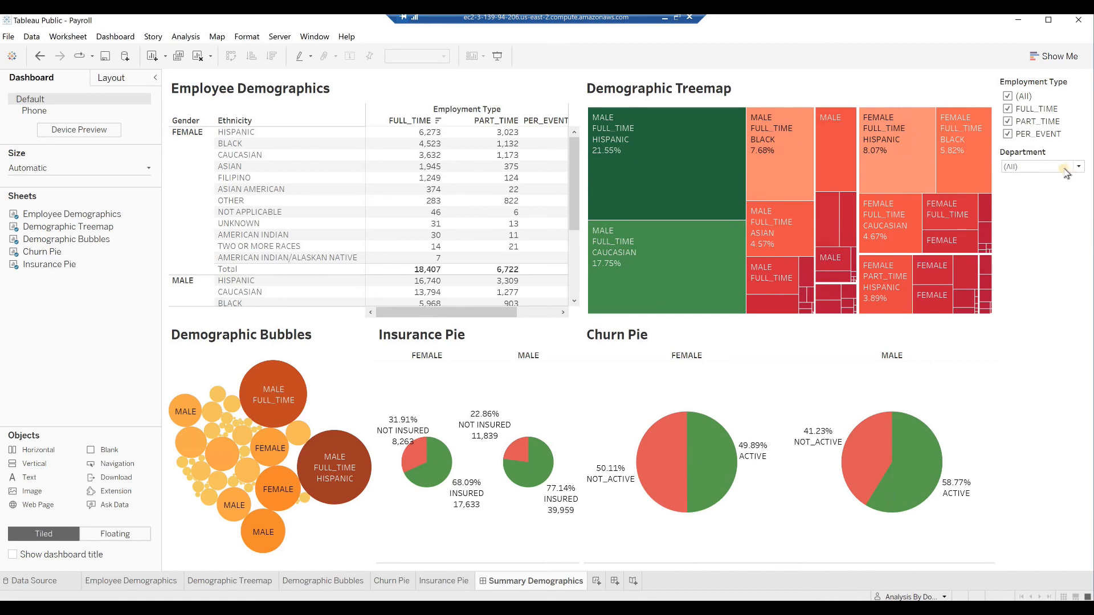
Test the shared Department filter on the dashboard by selecting BUILDING AND SAFETY.
left_click(1079, 166)
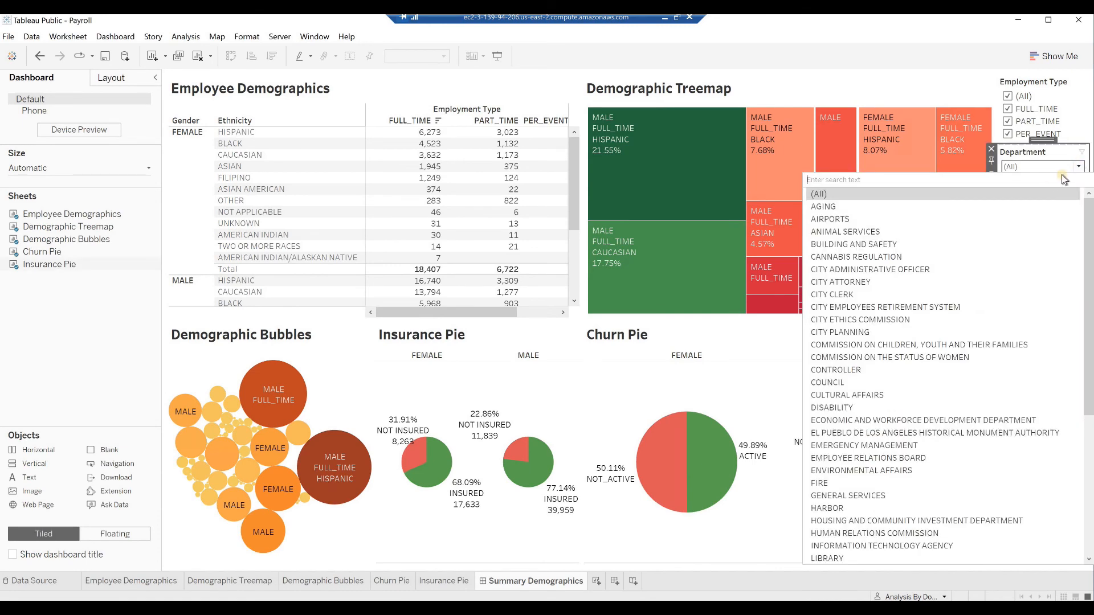
left_click(849, 245)
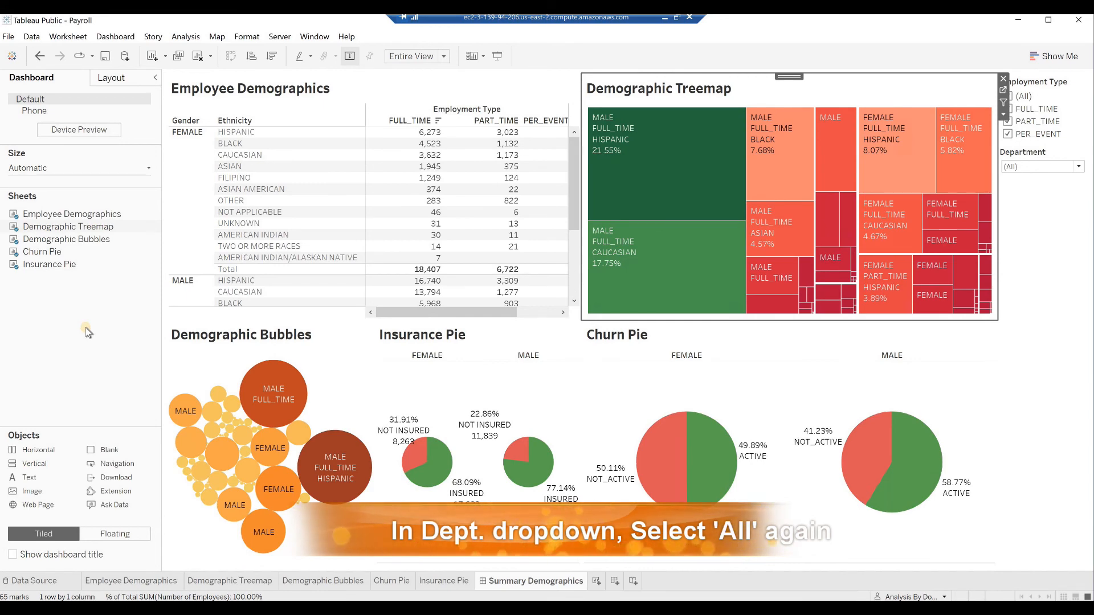
Show the Summary Demographics dashboard in presentation mode and capture a full-screen screenshot of it.
key("F7")
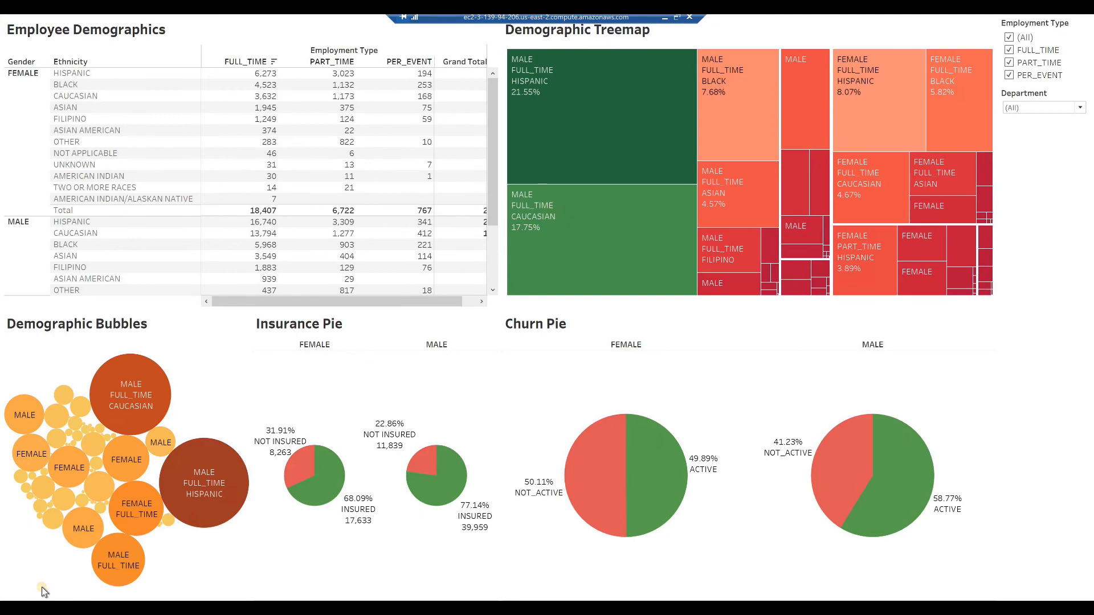
key("super+shift+s")
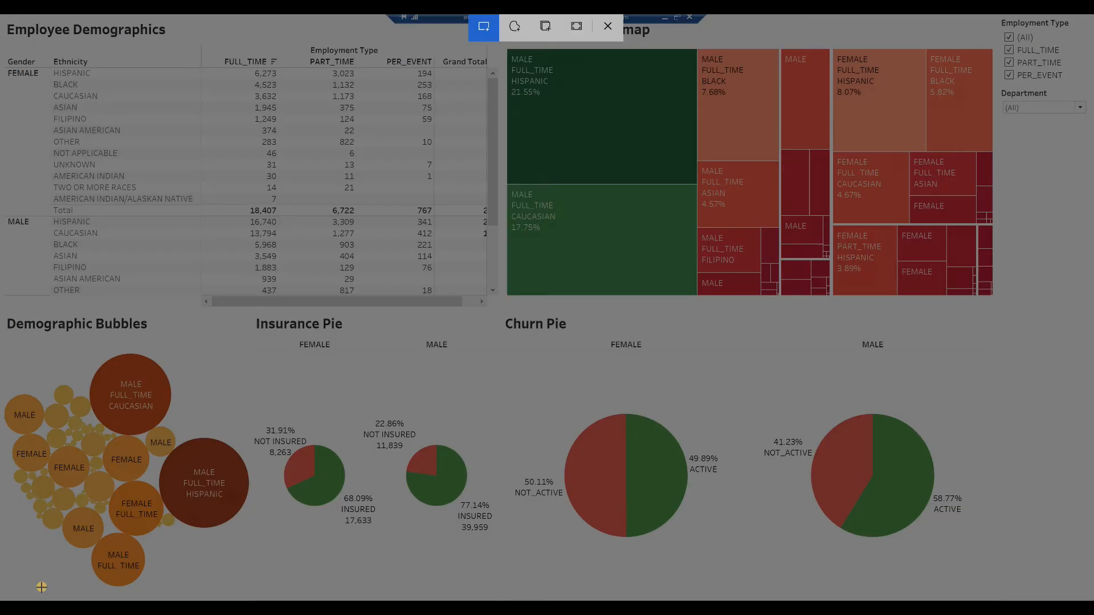
left_click(576, 28)
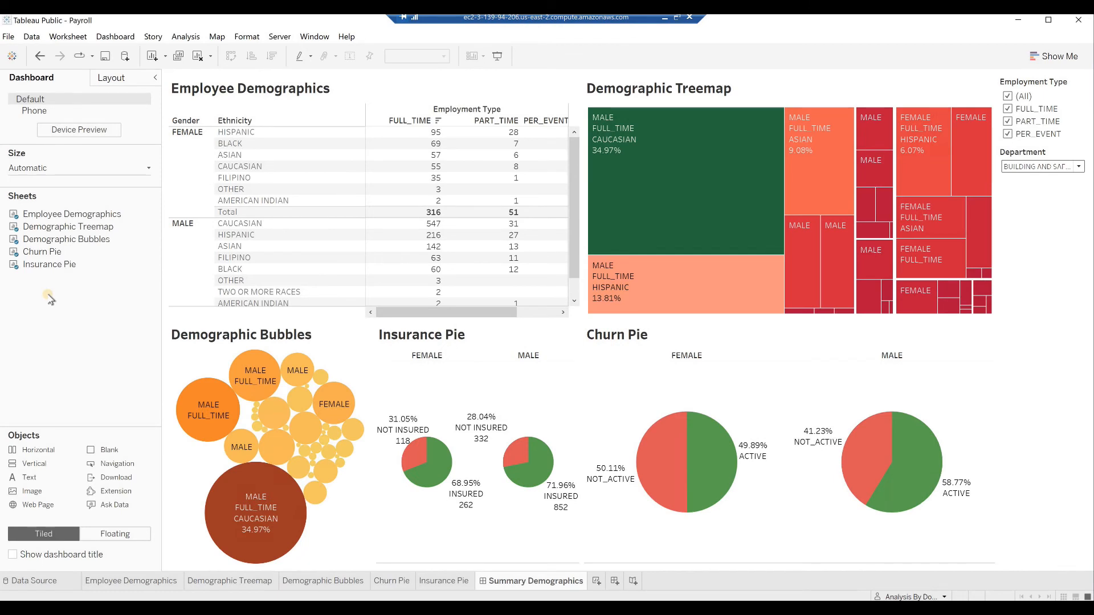
Switch to the WPS presentation and insert a new slide between the Insurance Pie and City Employee Expenditure slides.
mouse_move(1073, 274)
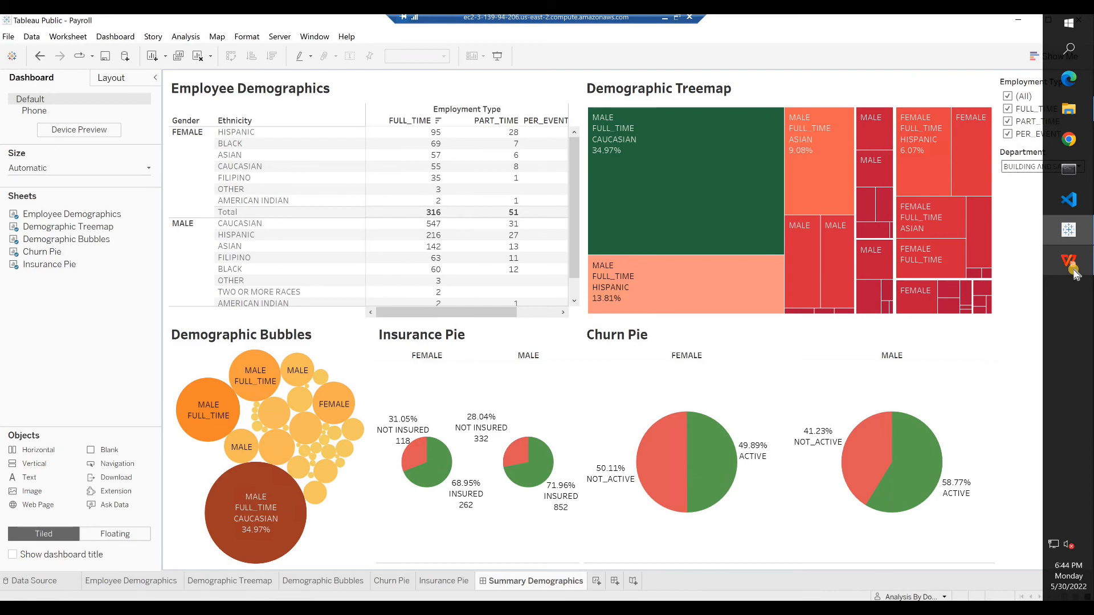
left_click(984, 269)
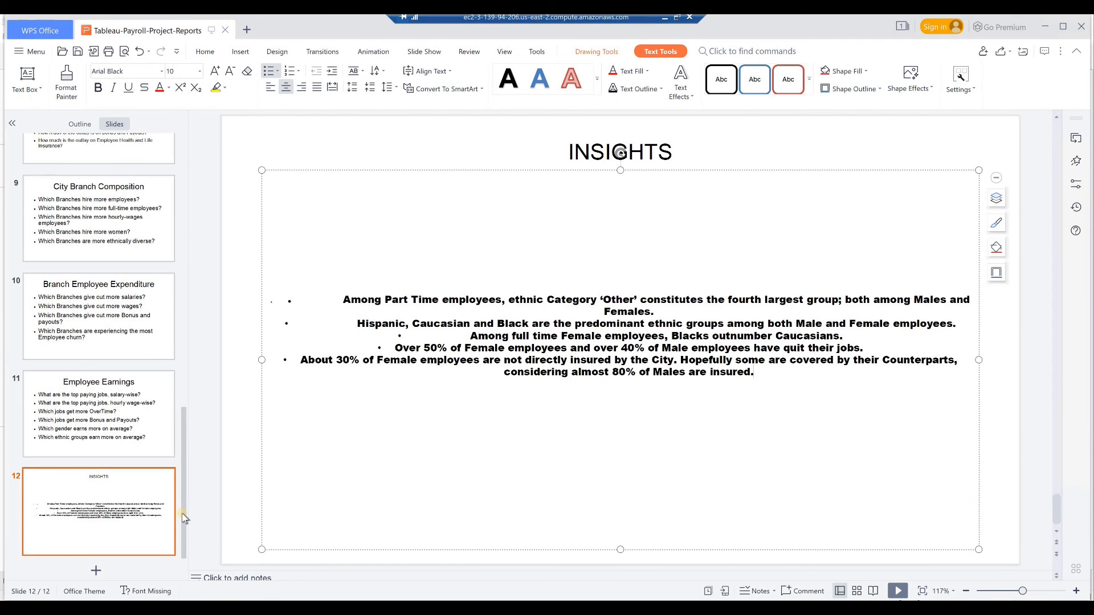
left_click_drag(183, 514, 208, 378)
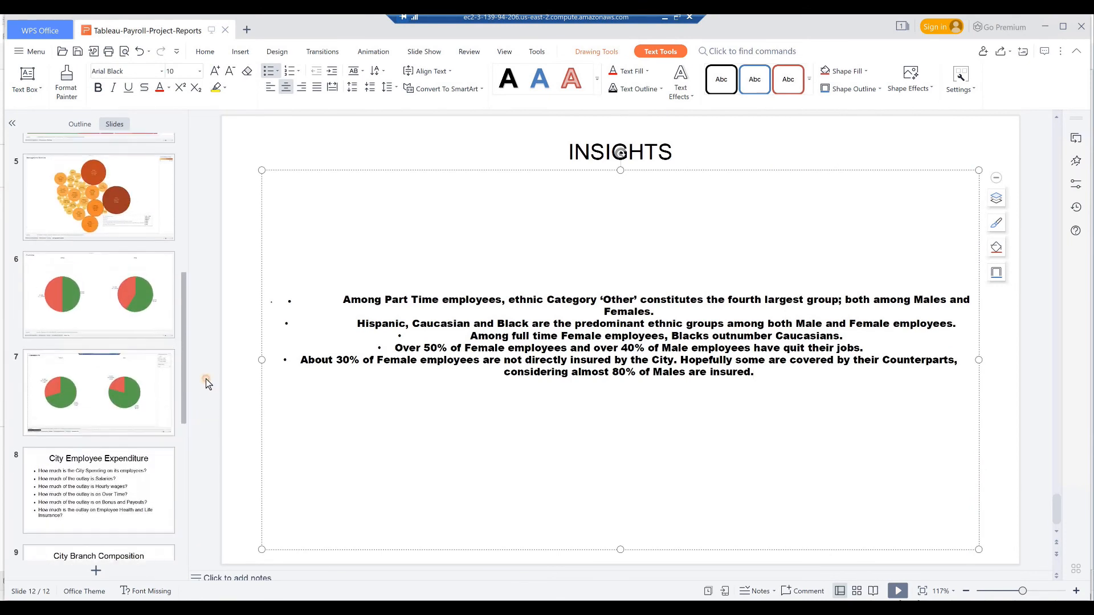
left_click(115, 441)
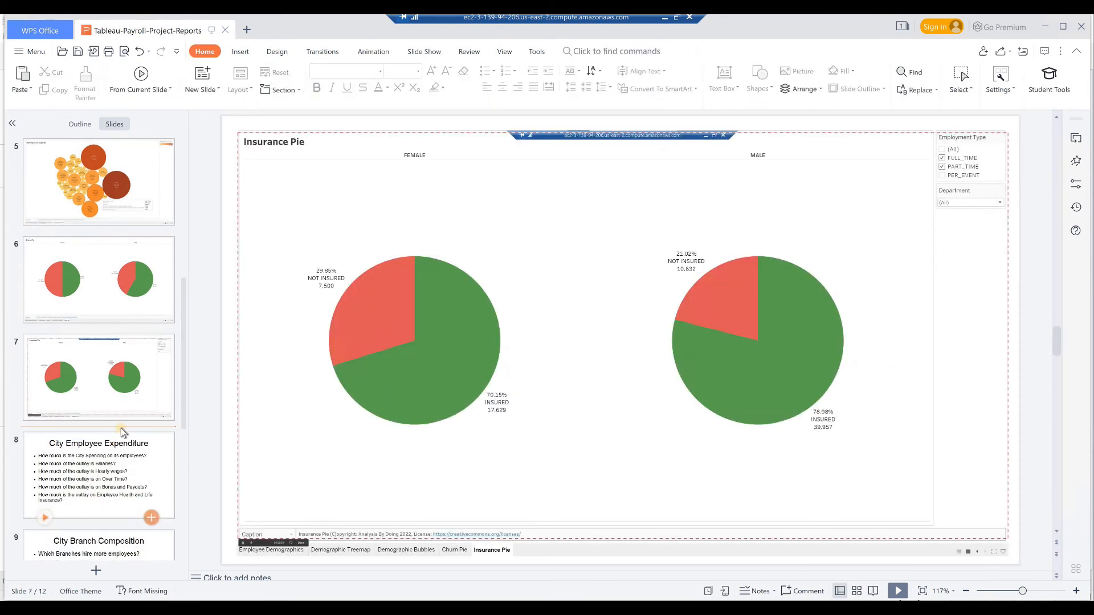
right_click(123, 427)
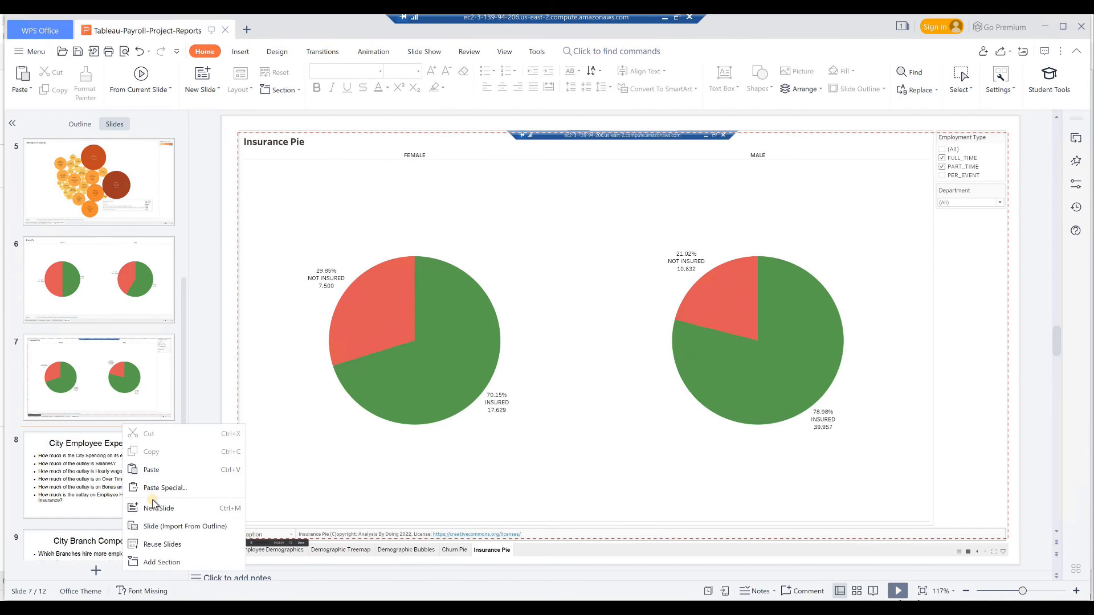
left_click(159, 508)
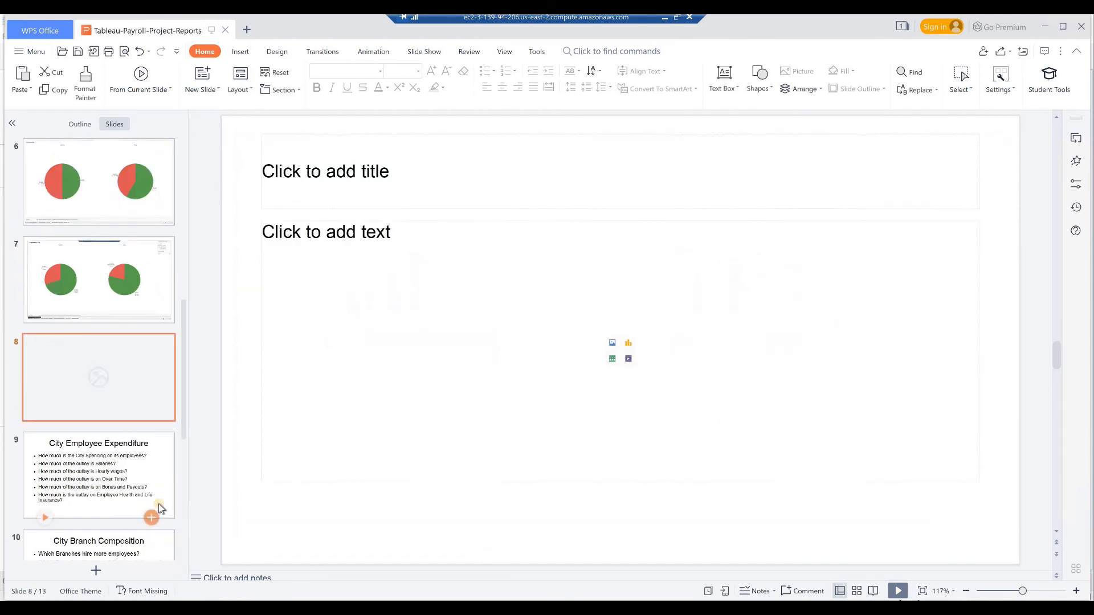
Paste the captured Summary Demographics dashboard screenshot onto the new slide.
left_click(349, 185)
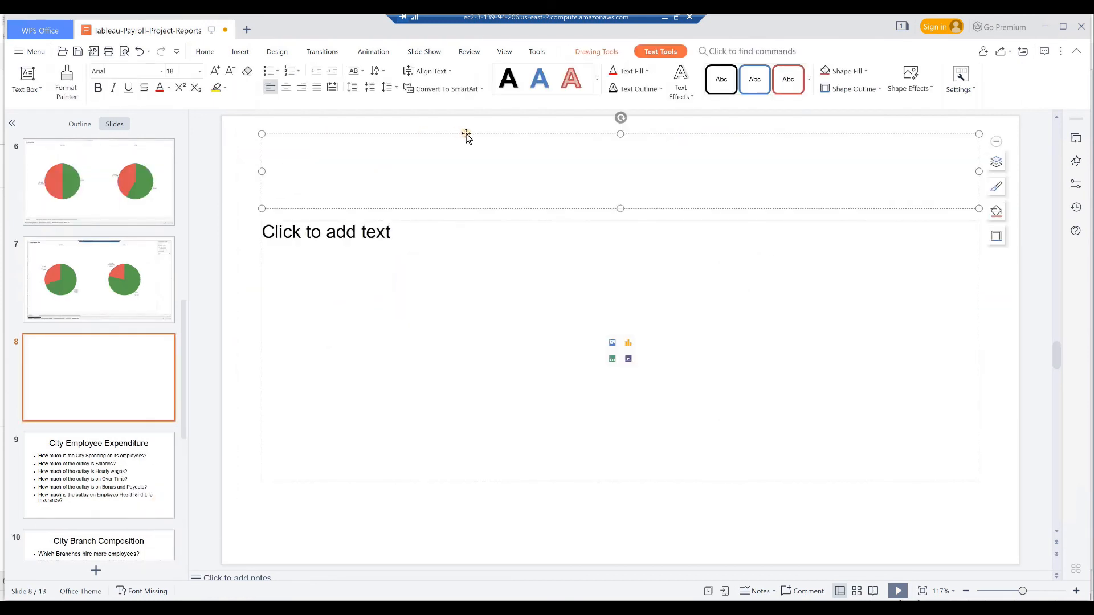
key("Escape")
key("ctrl+v")
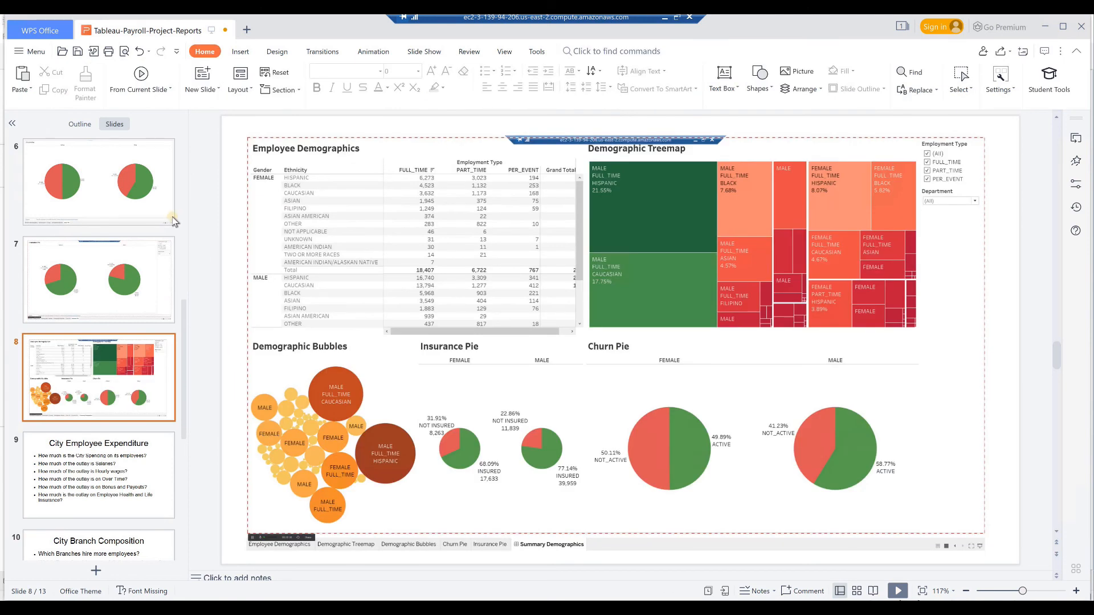
Save the presentation and open the City Employee Expenditure slide.
left_click(74, 52)
left_click(110, 477)
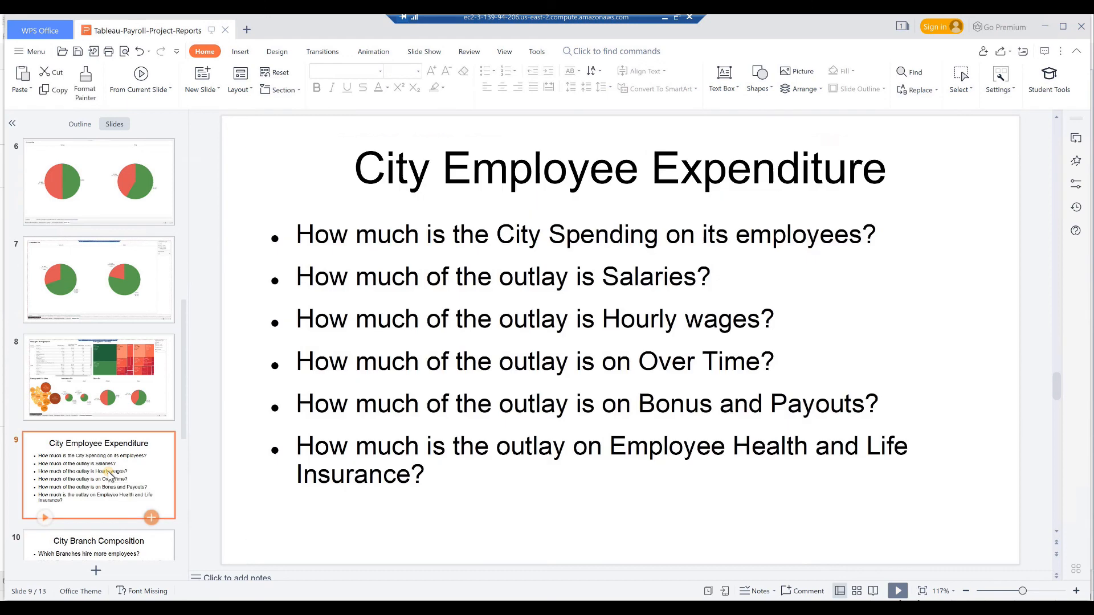